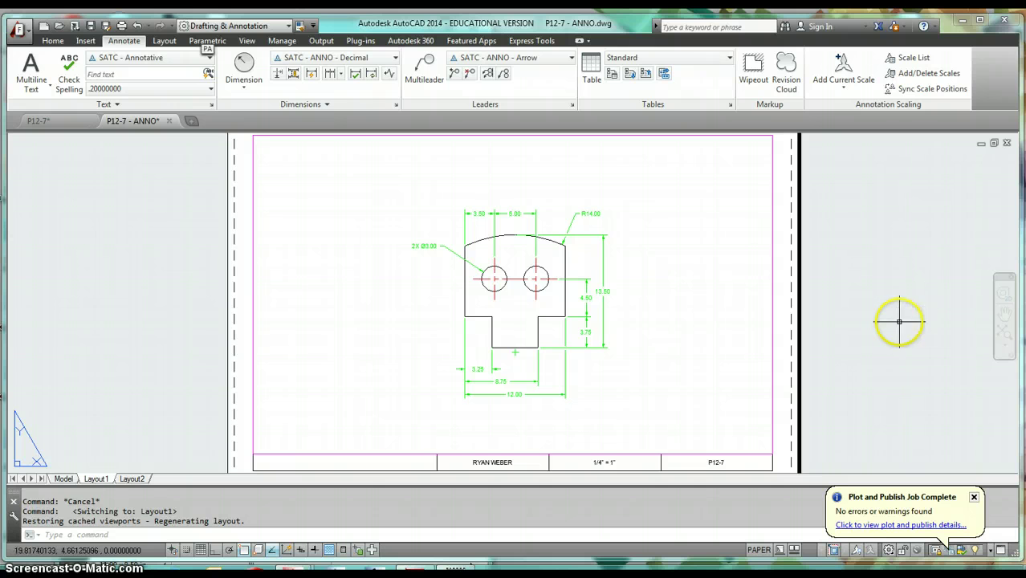
# - Return to the Home tools, close the annotation style list and clear the stray selection
pyautogui.click(52, 41)
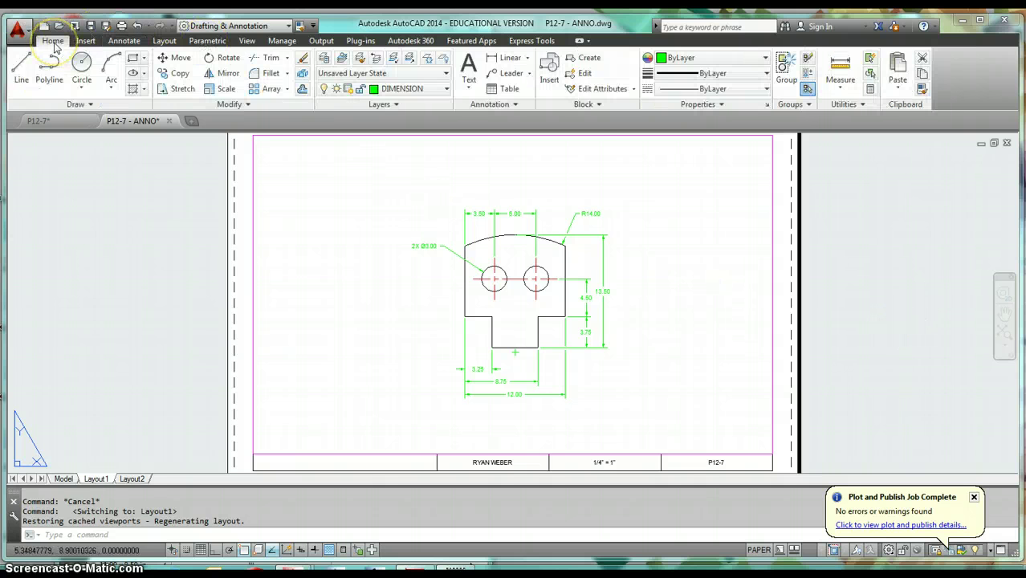
pyautogui.click(510, 106)
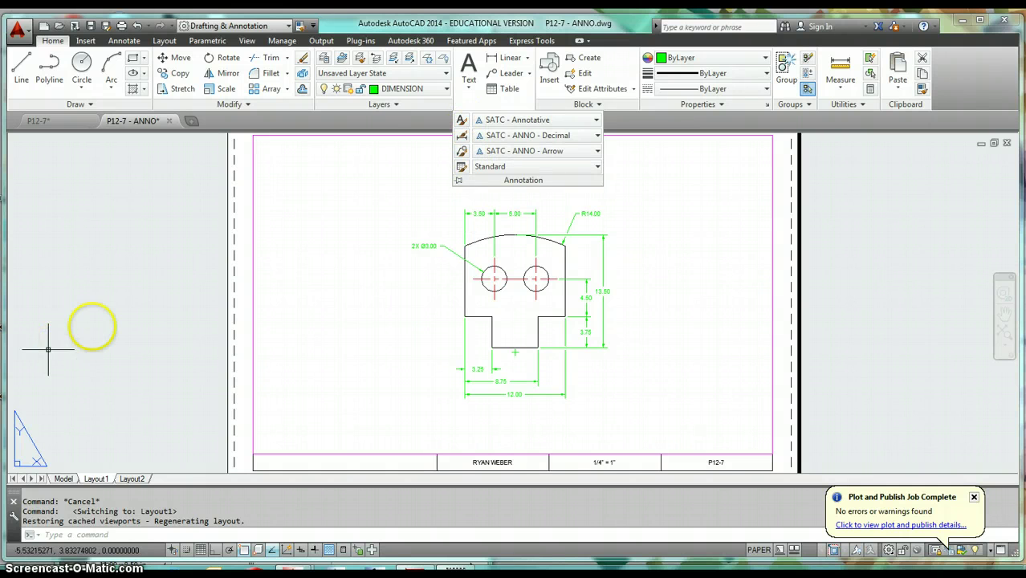
pyautogui.click(91, 327)
pyautogui.click(58, 367)
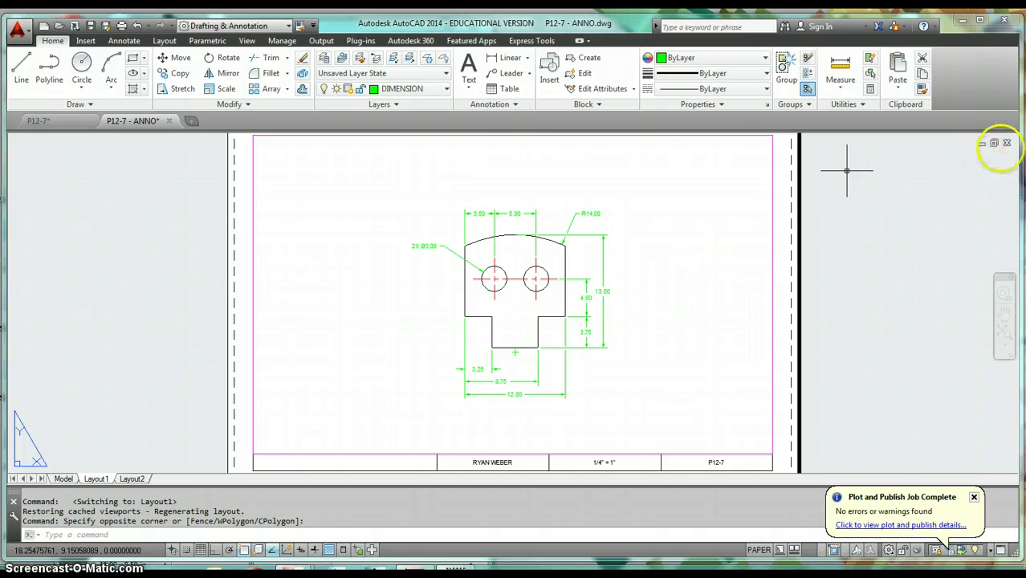
# - Close P12-7 - ANNO and P12-7, saving changes to both drawings
pyautogui.click(1007, 143)
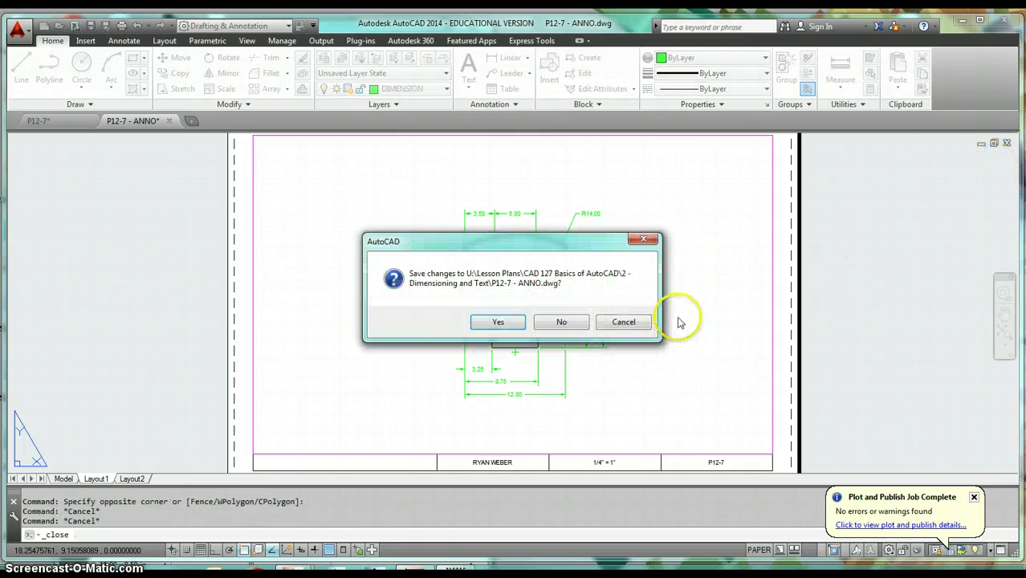
pyautogui.click(497, 320)
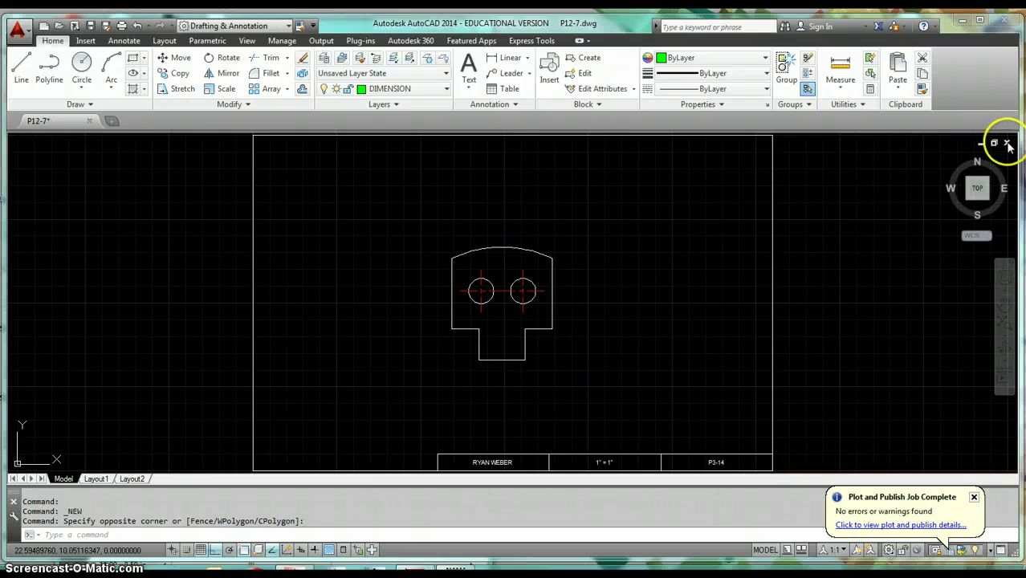
pyautogui.click(1007, 143)
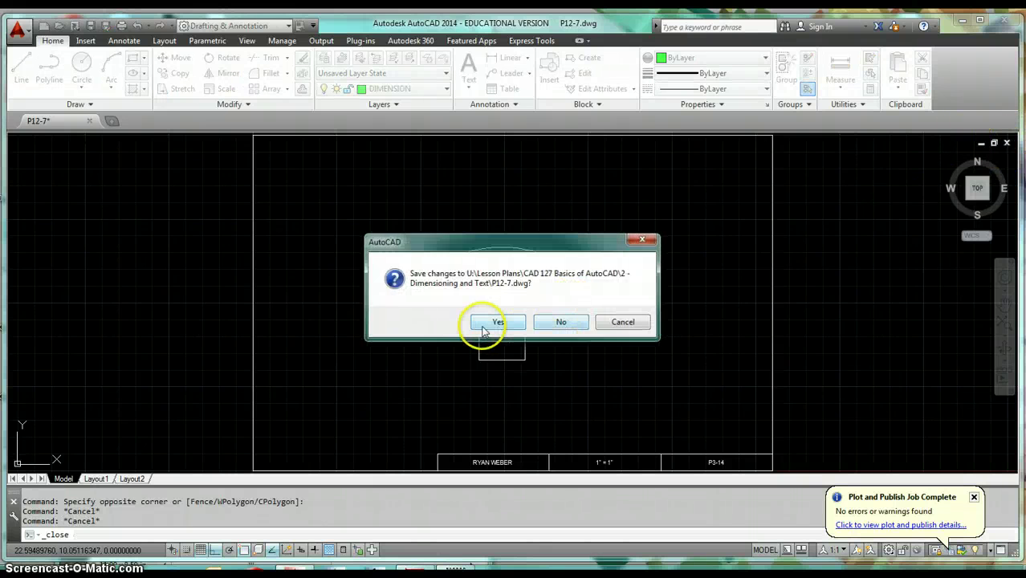
pyautogui.click(484, 325)
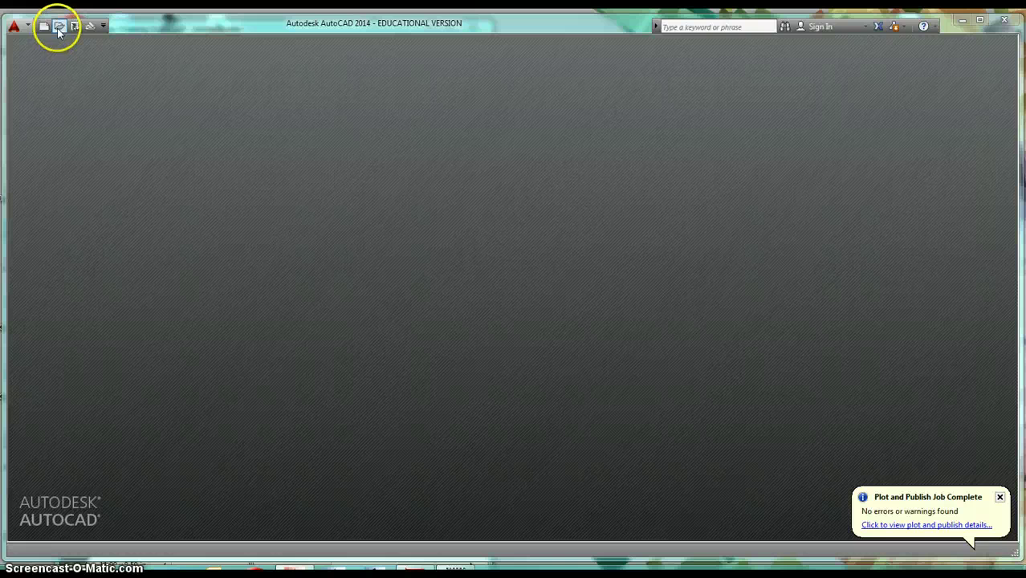
# - Reopen P12-7.dwg
pyautogui.click(59, 26)
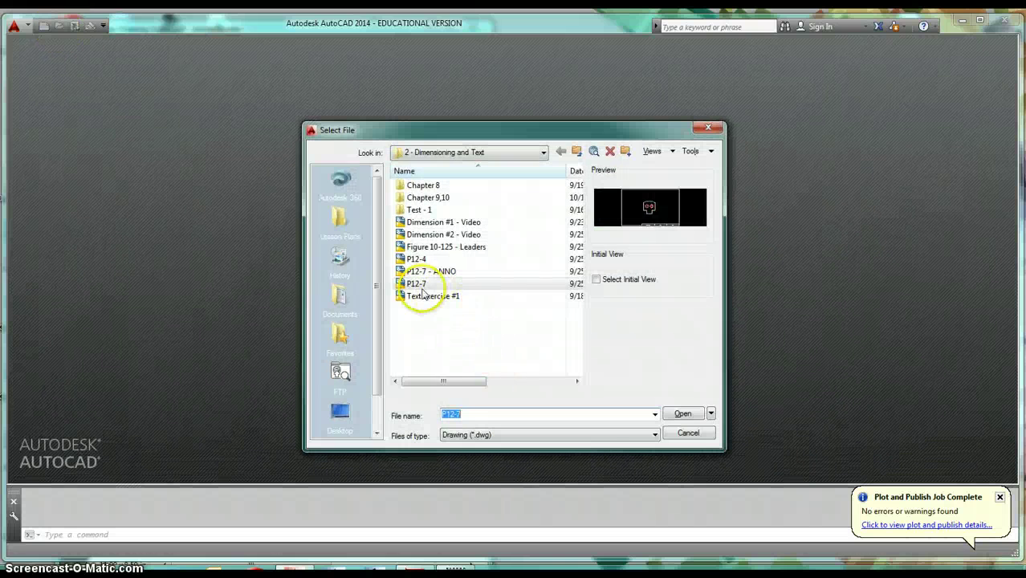
pyautogui.click(419, 285)
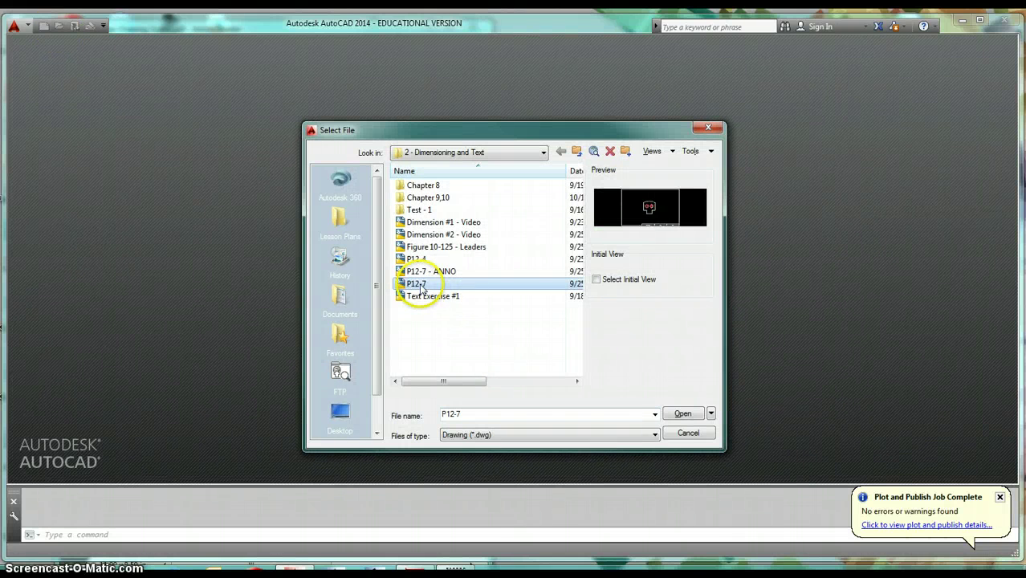
pyautogui.click(681, 416)
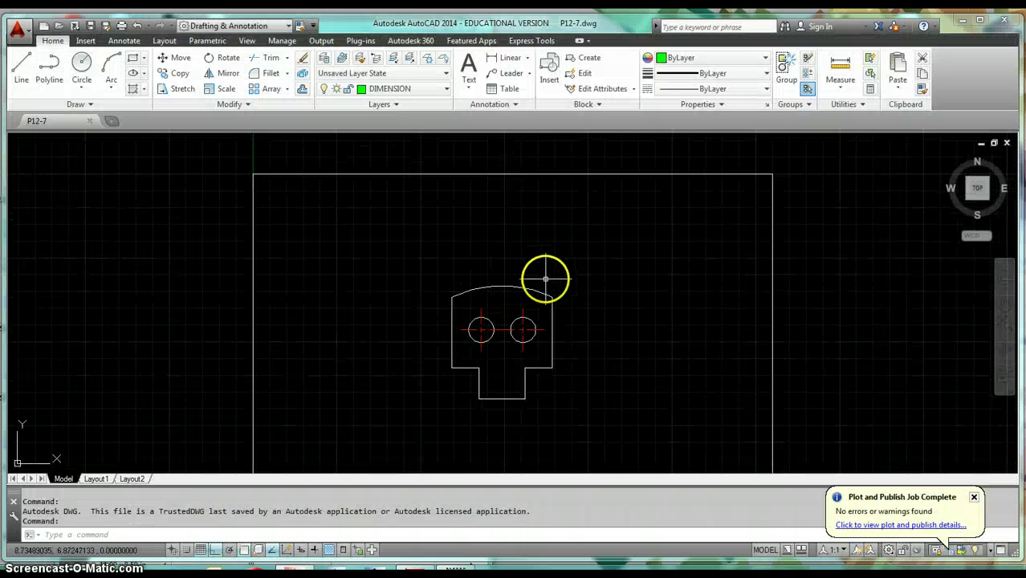
# - Window-select the part's outline and circles and copy them to the clipboard
pyautogui.scroll(-3, 548, 281)
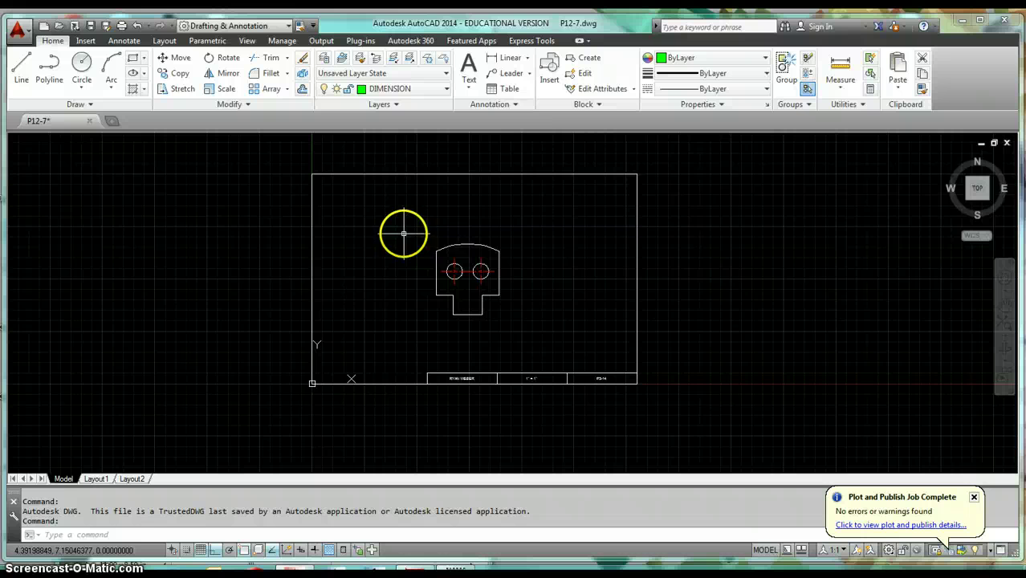
pyautogui.click(405, 223)
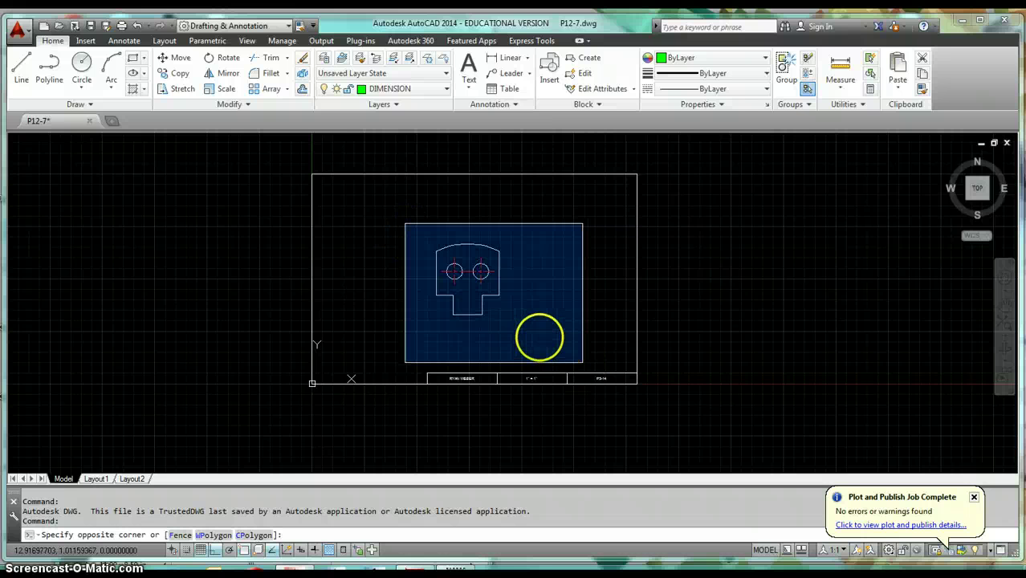
pyautogui.click(530, 332)
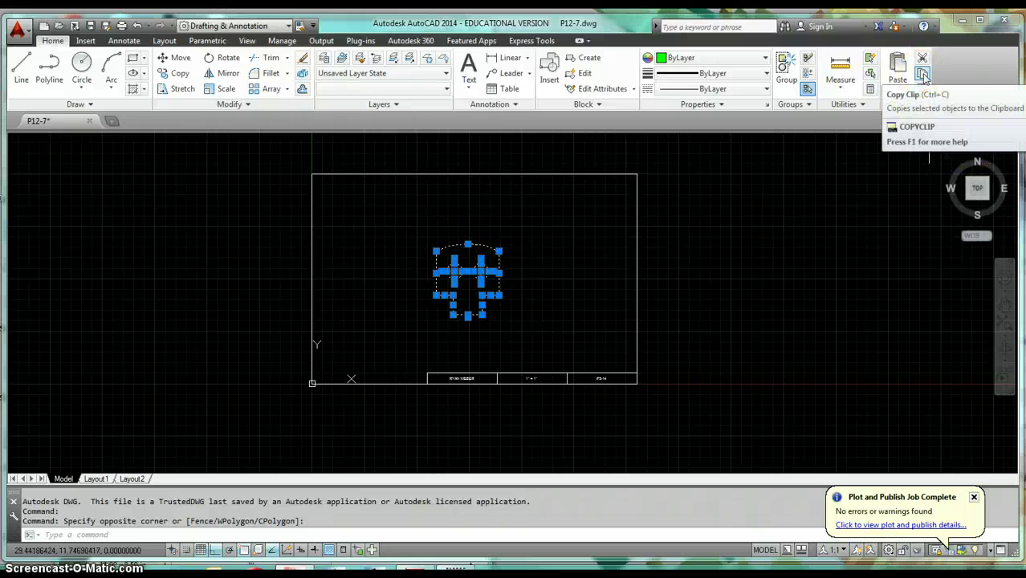
pyautogui.click(923, 75)
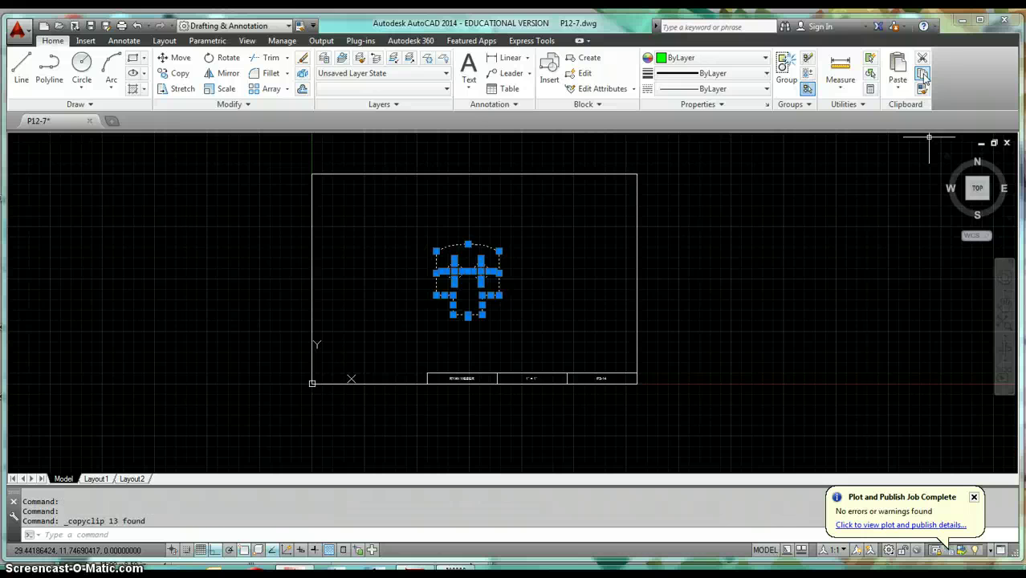
# - Start a new drawing from the acad - ANNO template
pyautogui.click(45, 27)
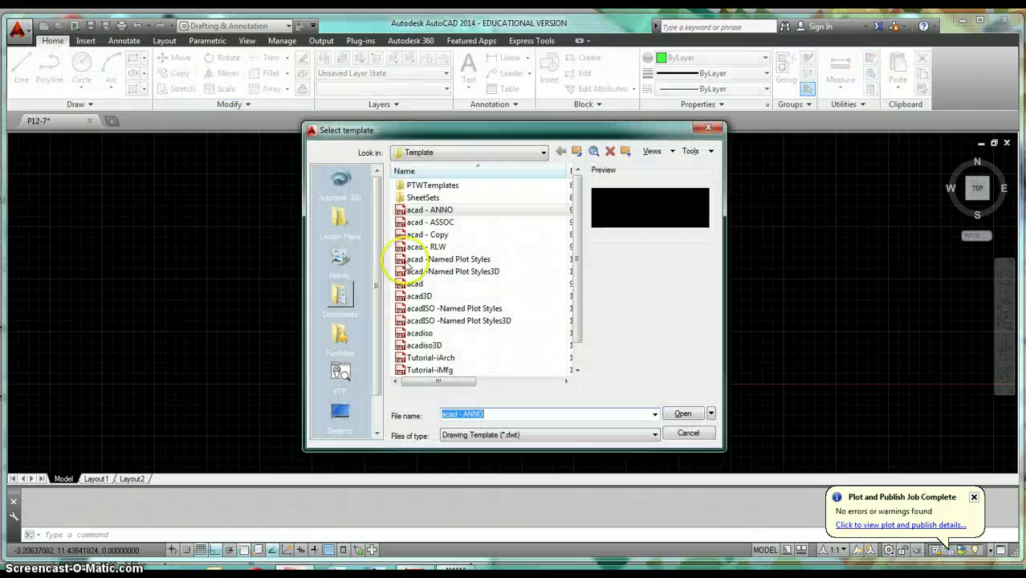
pyautogui.click(451, 212)
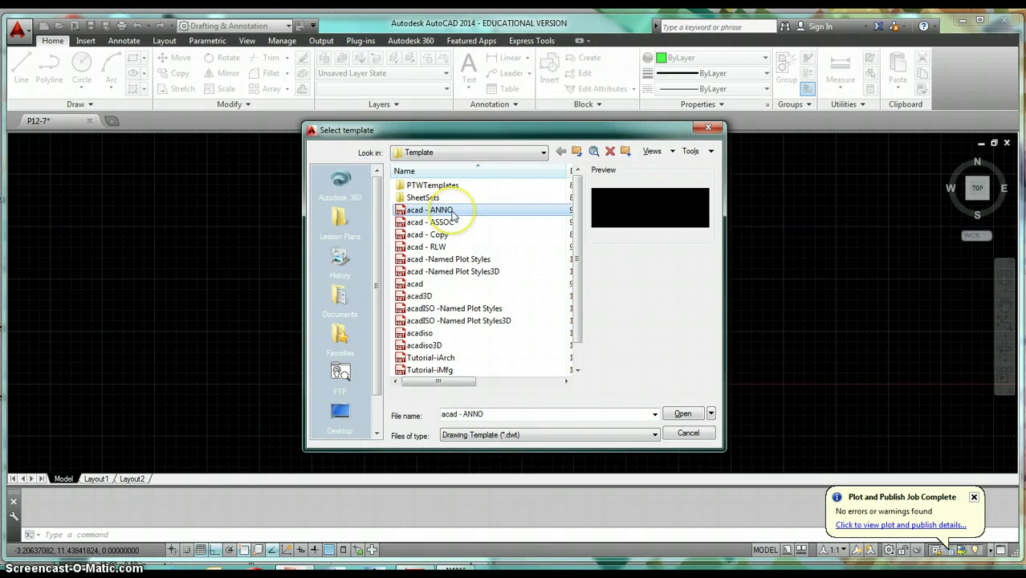
pyautogui.click(697, 415)
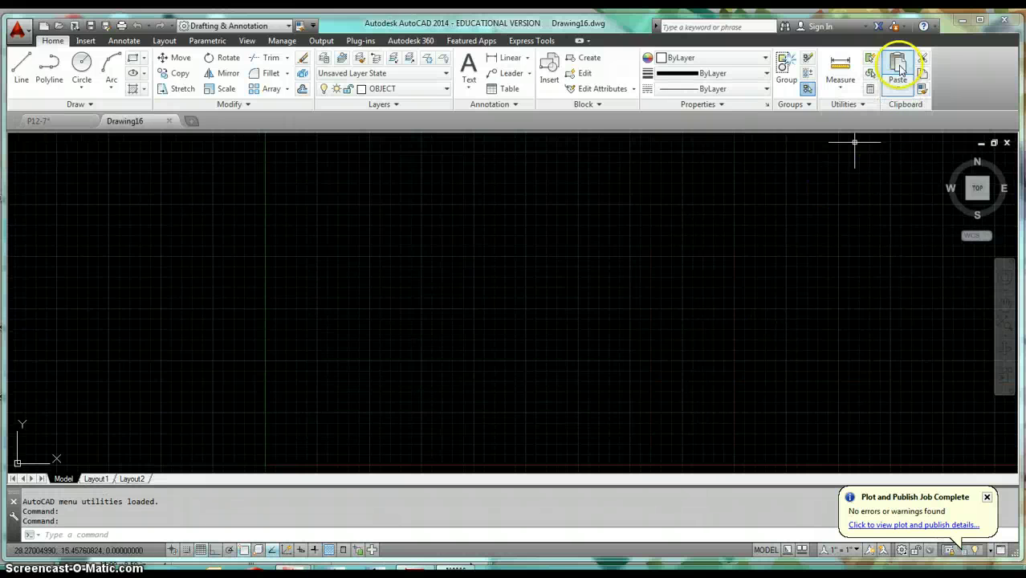
# - Paste the copied part into Drawing16
pyautogui.hotkey('ctrl', 'v')
pyautogui.scroll(-2, 451, 367)
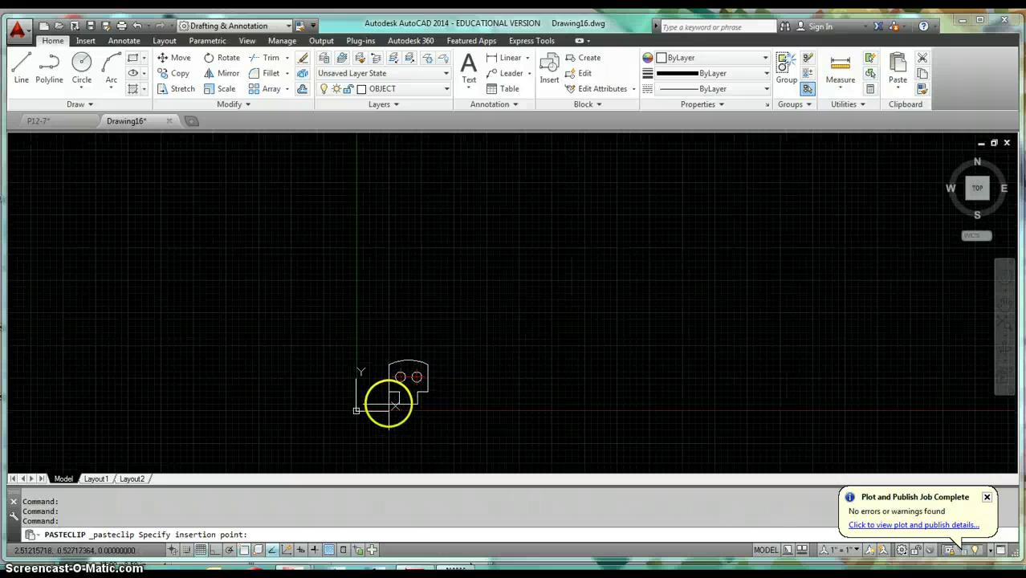
pyautogui.click(442, 355)
pyautogui.scroll(2, 527, 382)
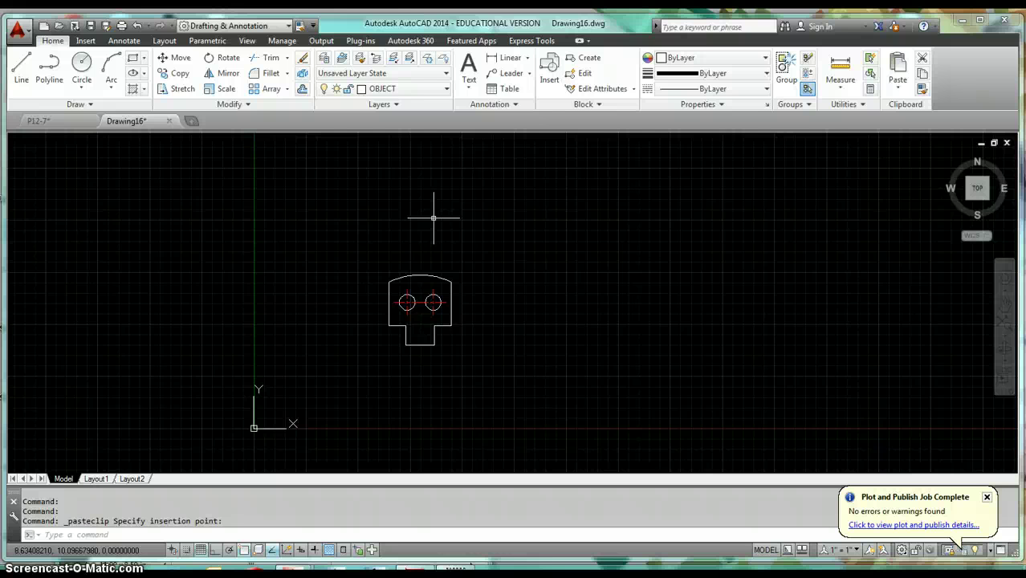
# - Scale all 13 objects by 4 from the part's lower-left corner and recentre the view
pyautogui.write('c')
pyautogui.press('Return')
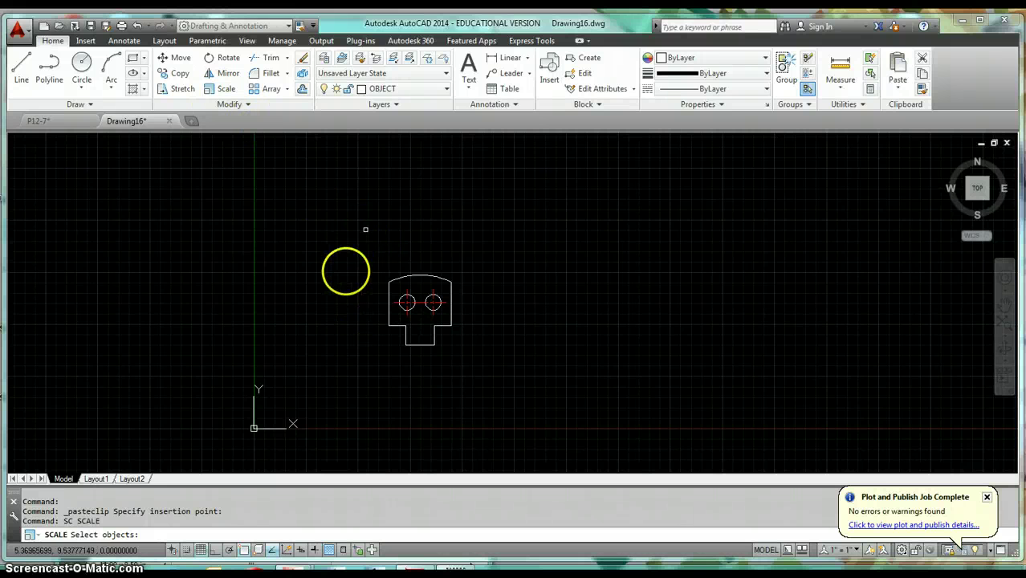
pyautogui.click(350, 235)
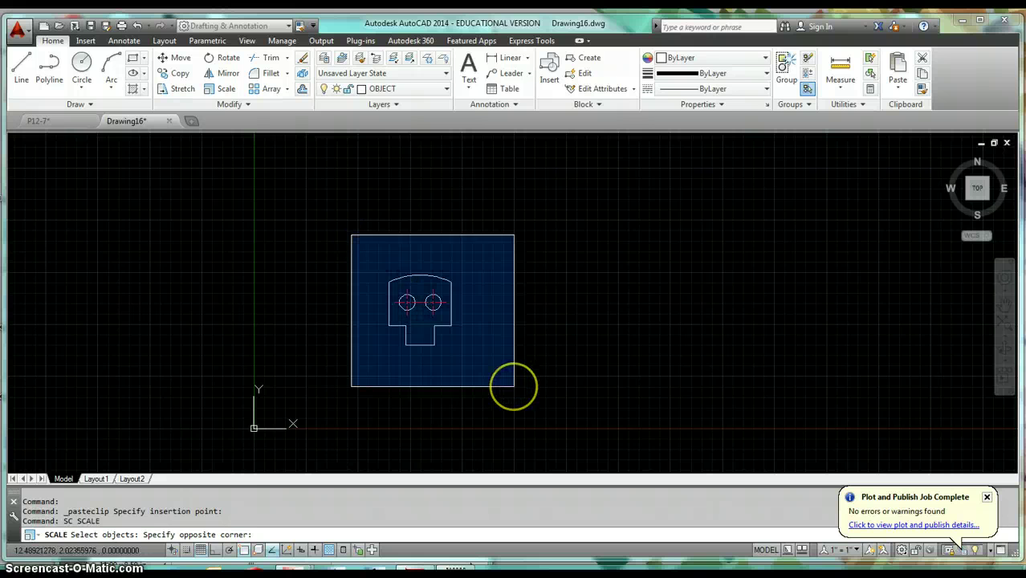
pyautogui.click(514, 384)
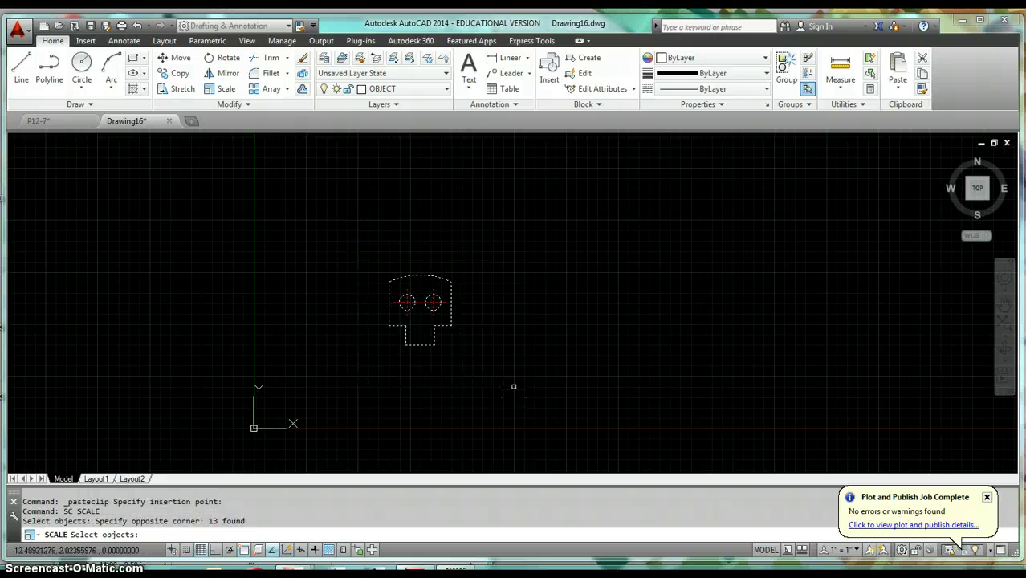
pyautogui.press('Return')
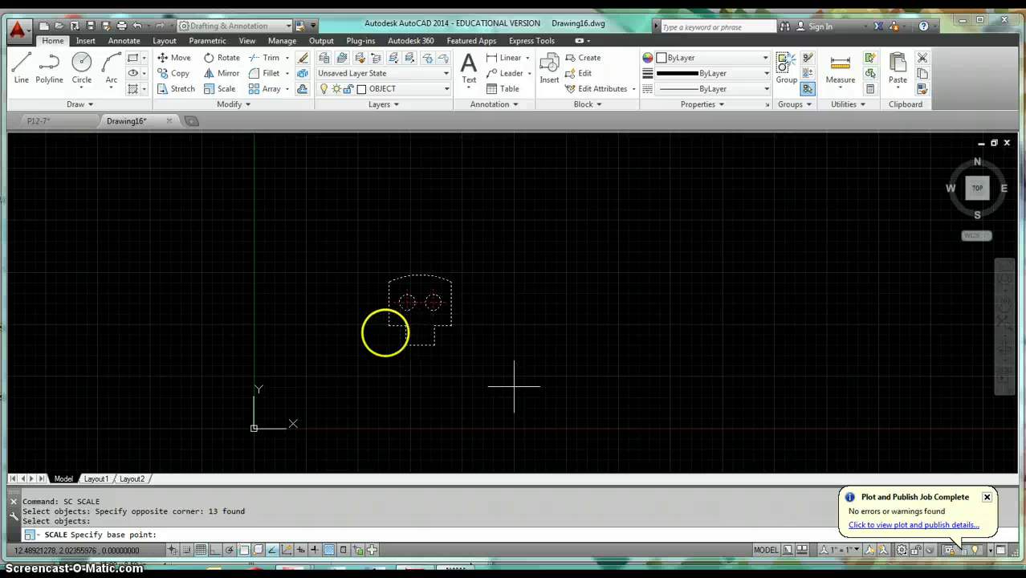
pyautogui.click(389, 337)
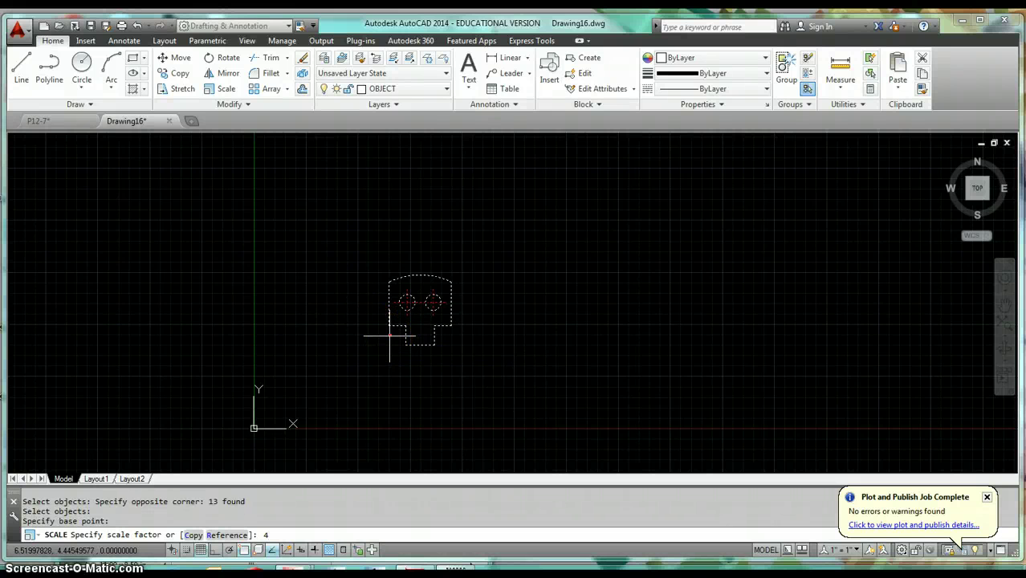
pyautogui.write('4')
pyautogui.press('Return')
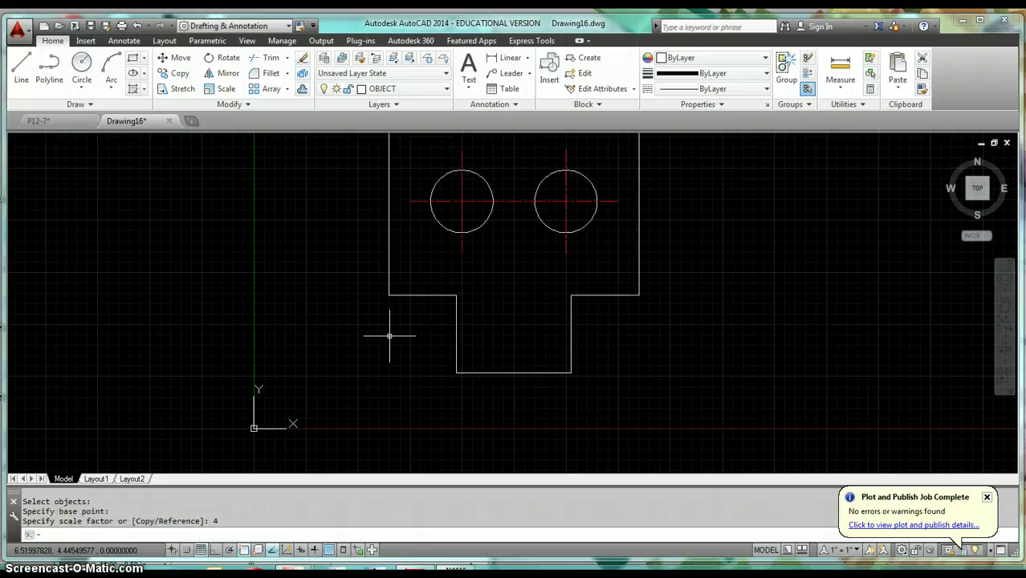
pyautogui.scroll(-3, 559, 304)
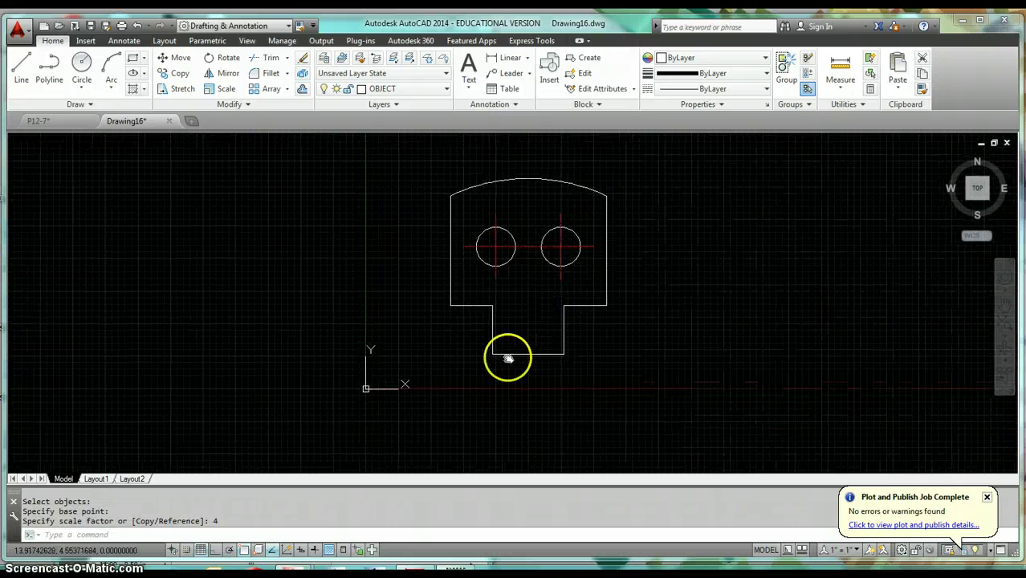
pyautogui.moveTo(508, 357); pyautogui.dragTo(445, 357, button='middle')
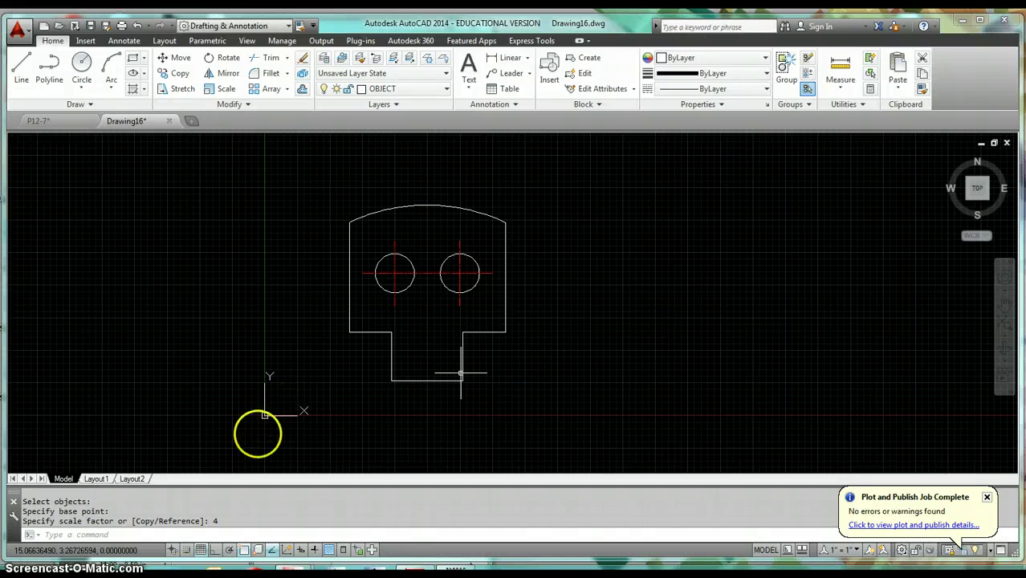
# - Set the Layout1 viewport scale to 1/4" = 1", then deselect the viewport
pyautogui.click(95, 478)
pyautogui.scroll(-2, 646, 318)
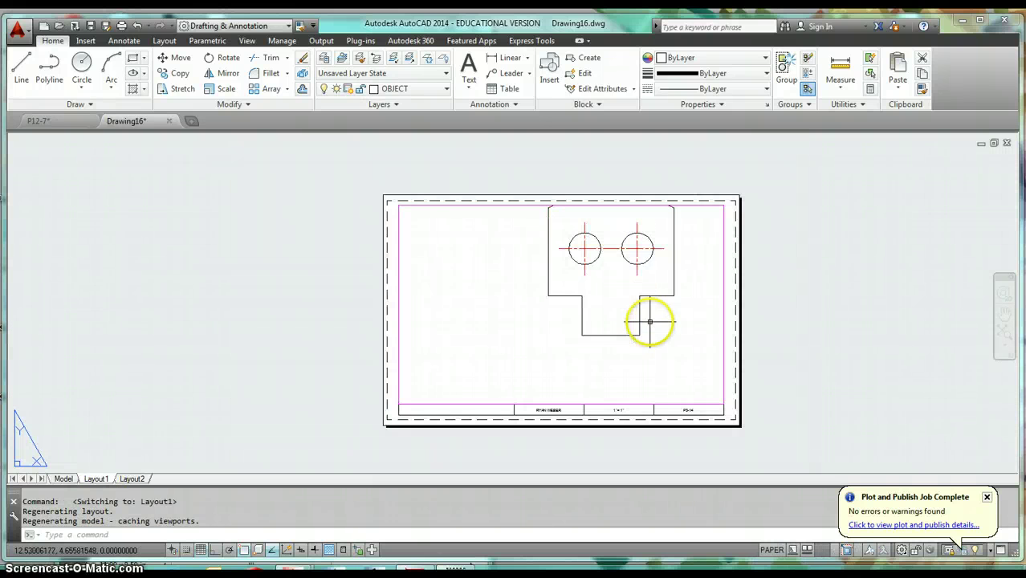
pyautogui.moveTo(649, 320); pyautogui.dragTo(526, 318, button='middle')
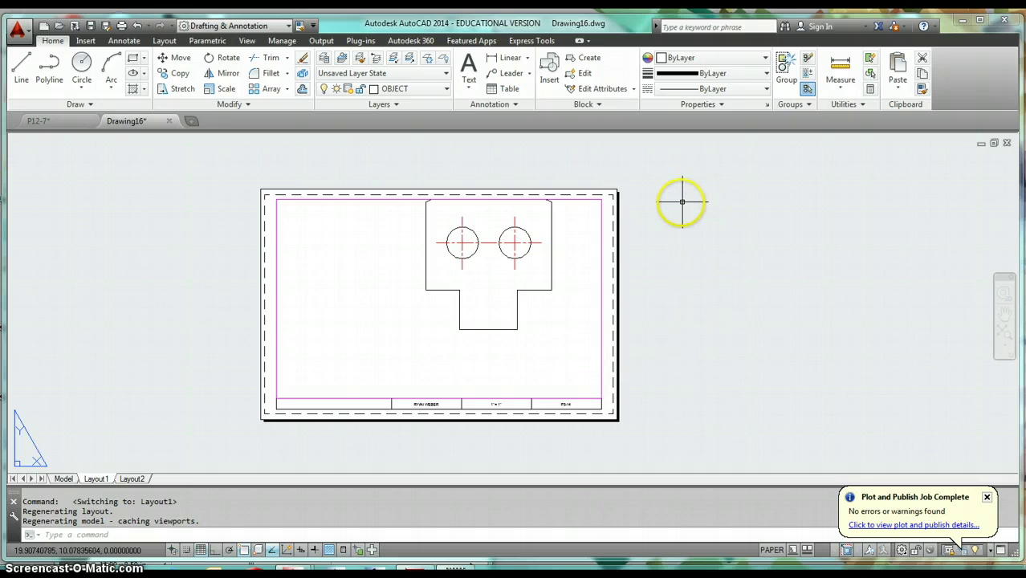
pyautogui.click(600, 241)
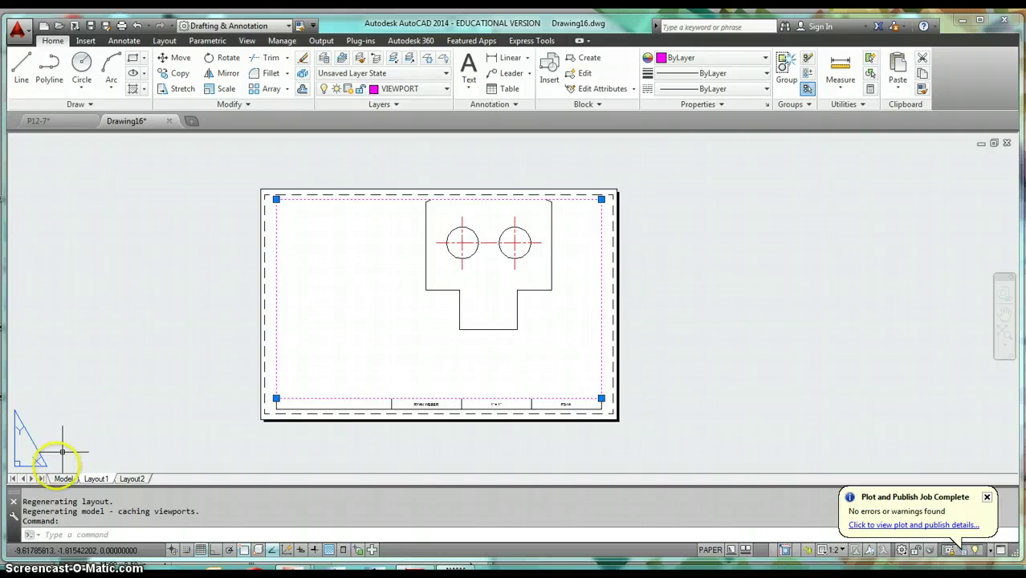
pyautogui.click(62, 479)
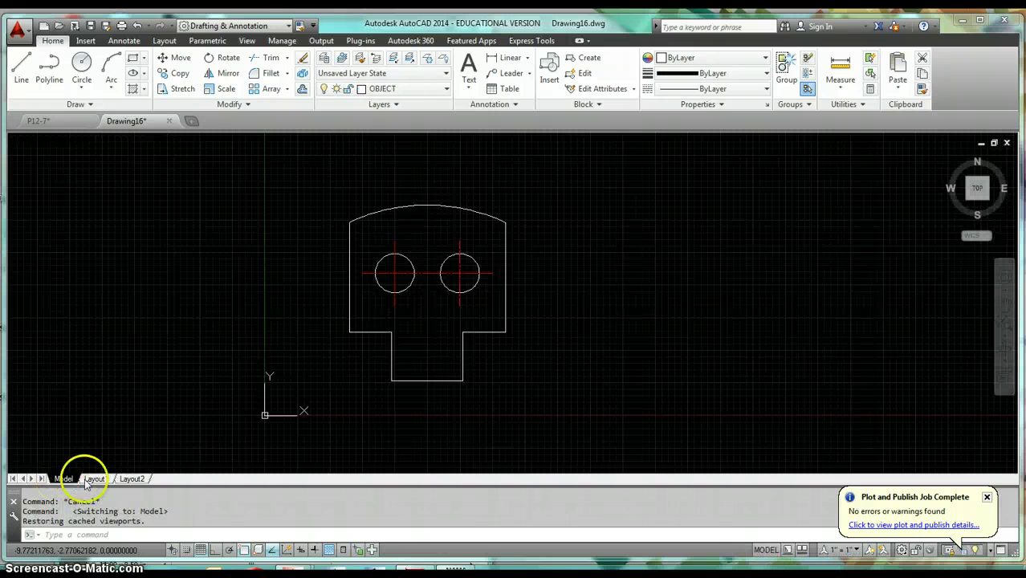
pyautogui.click(95, 478)
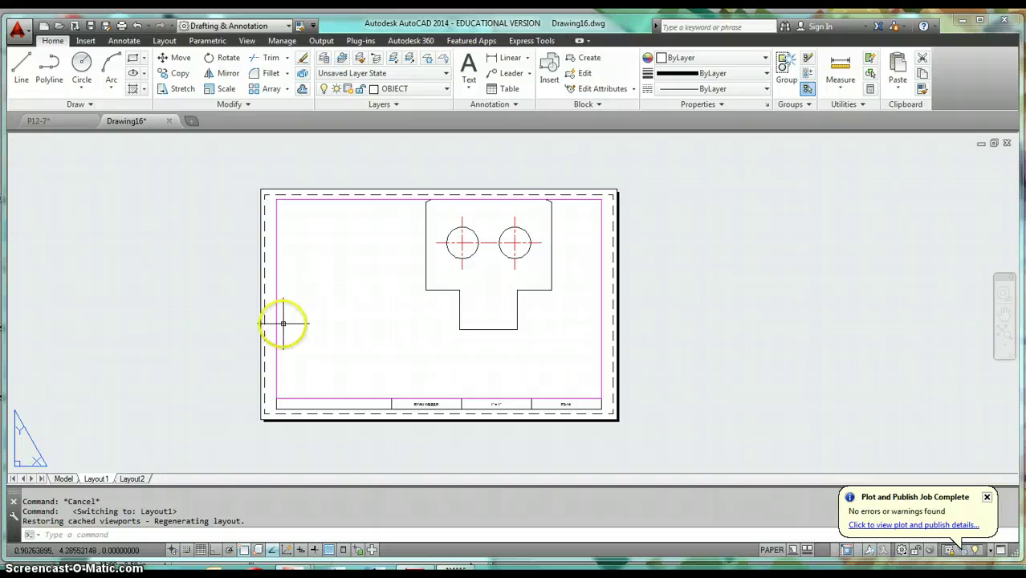
pyautogui.click(276, 325)
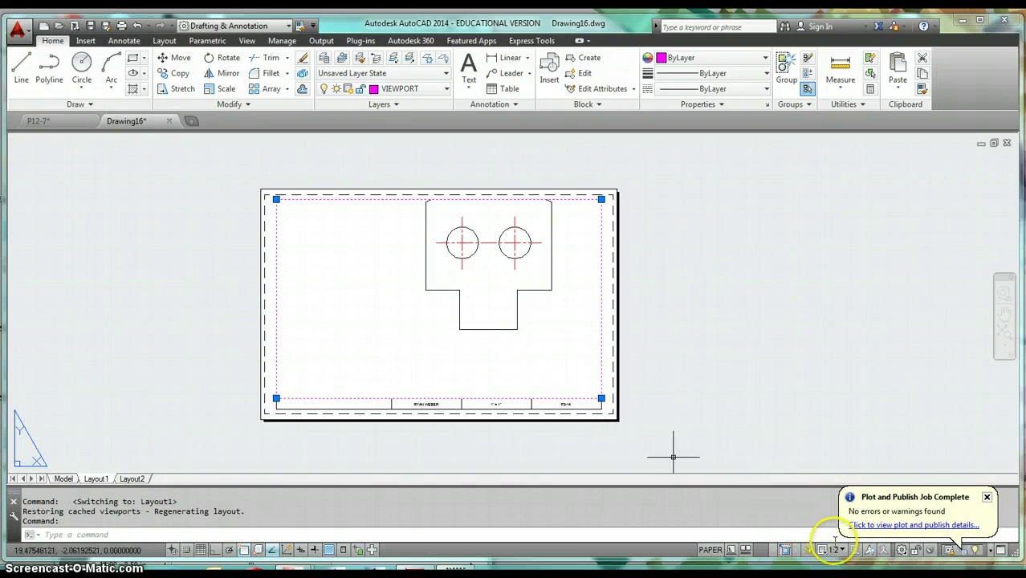
pyautogui.click(835, 549)
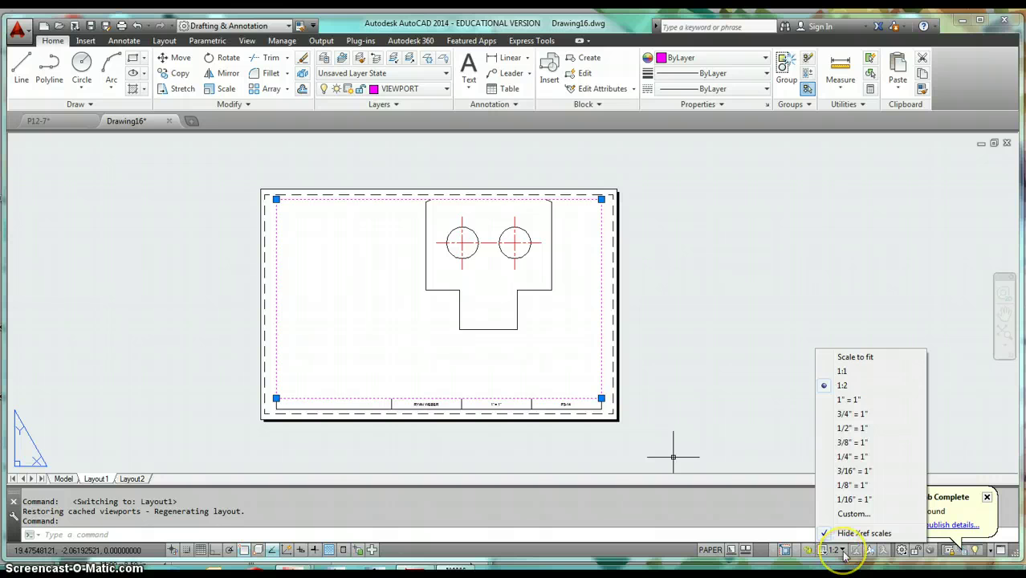
pyautogui.click(853, 457)
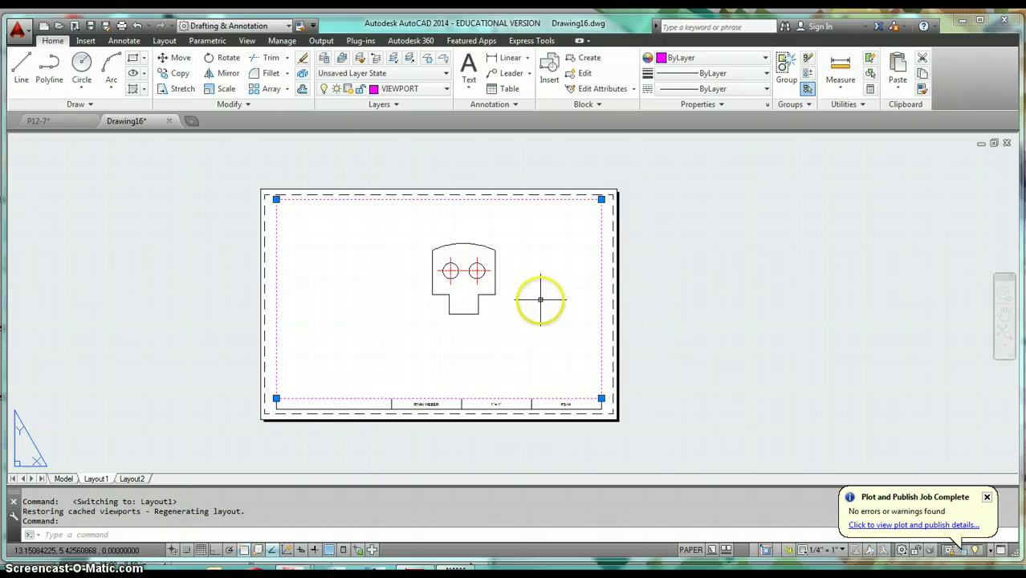
pyautogui.press('Escape')
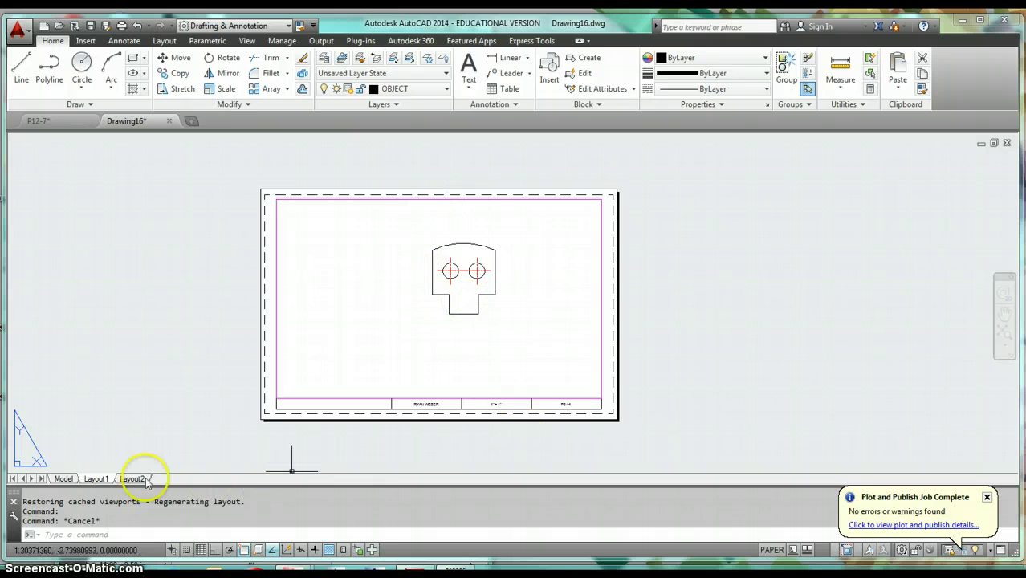
# - In model space, set the annotation scale to 1/4" = 1" and dismiss the plot notification
pyautogui.click(63, 478)
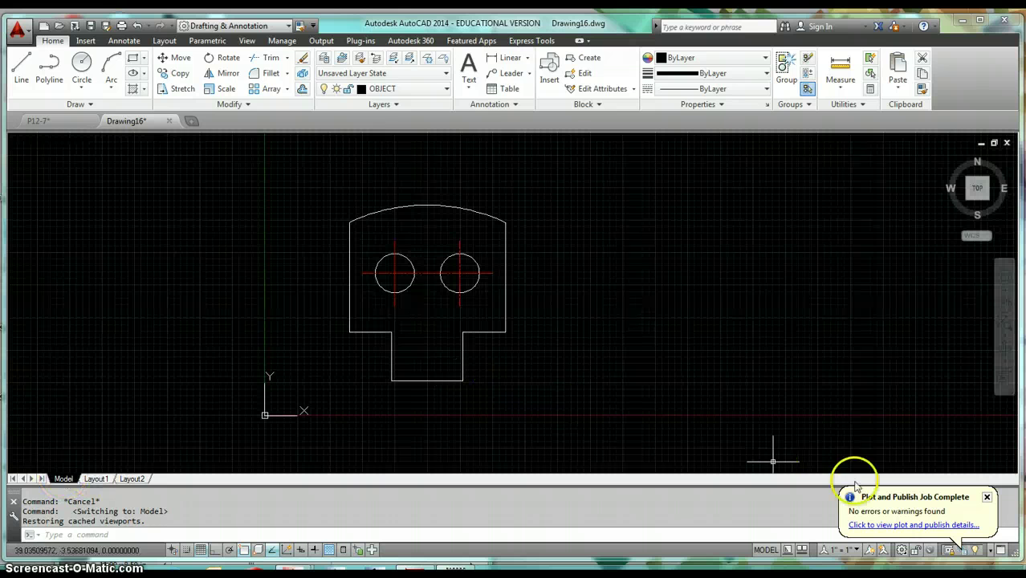
pyautogui.click(856, 551)
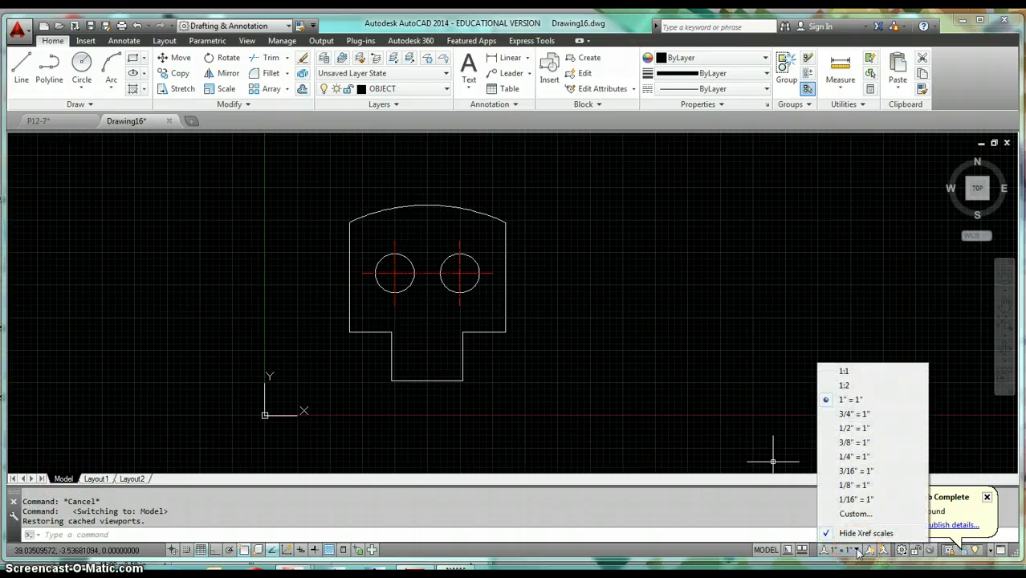
pyautogui.click(734, 362)
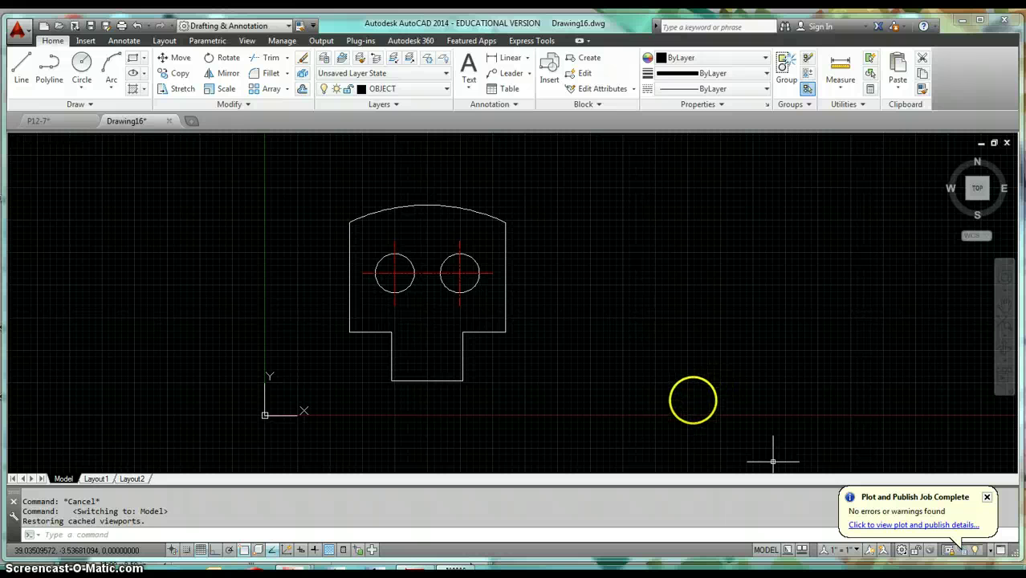
pyautogui.click(693, 398)
pyautogui.click(689, 415)
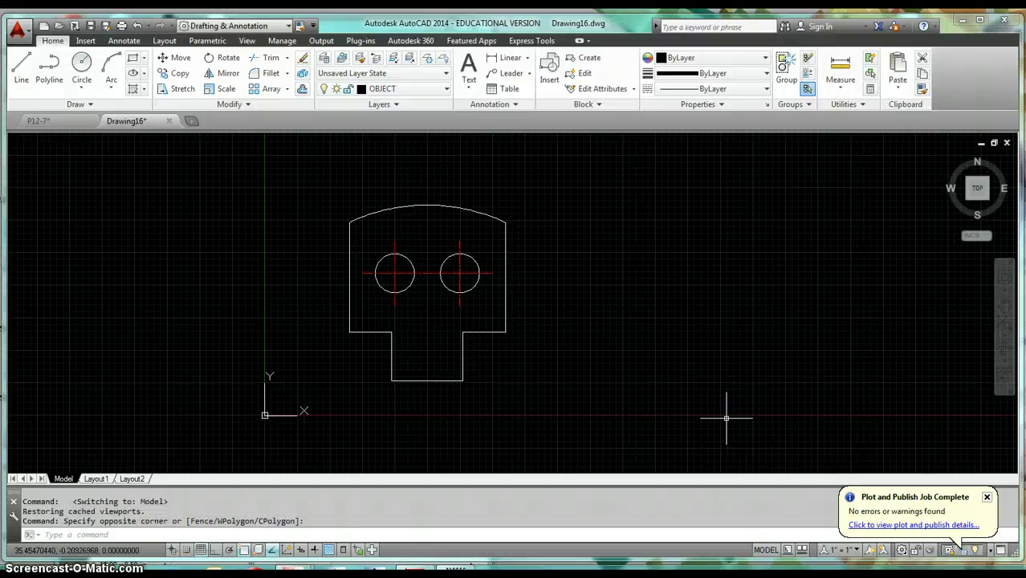
pyautogui.click(855, 551)
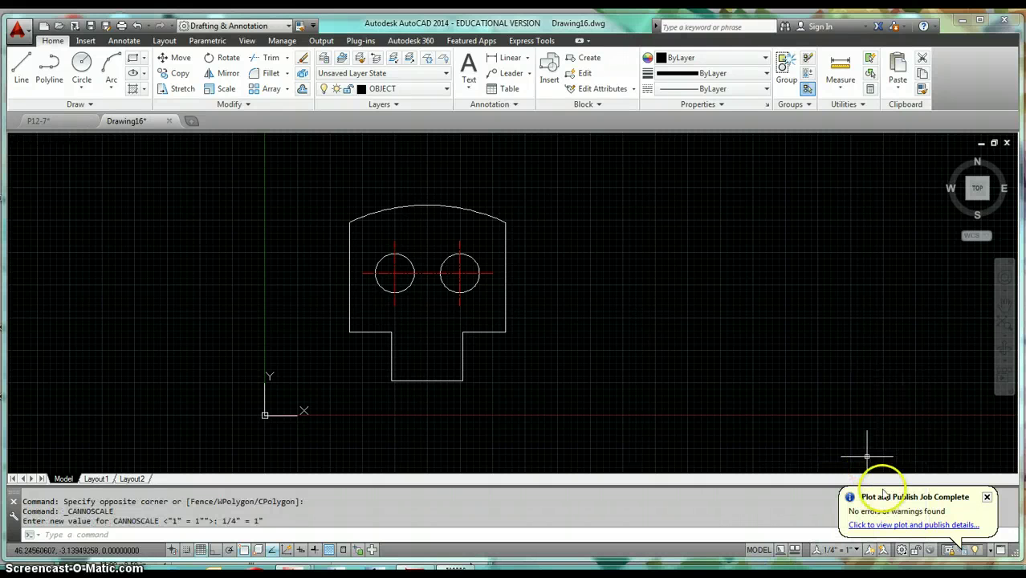
pyautogui.click(987, 496)
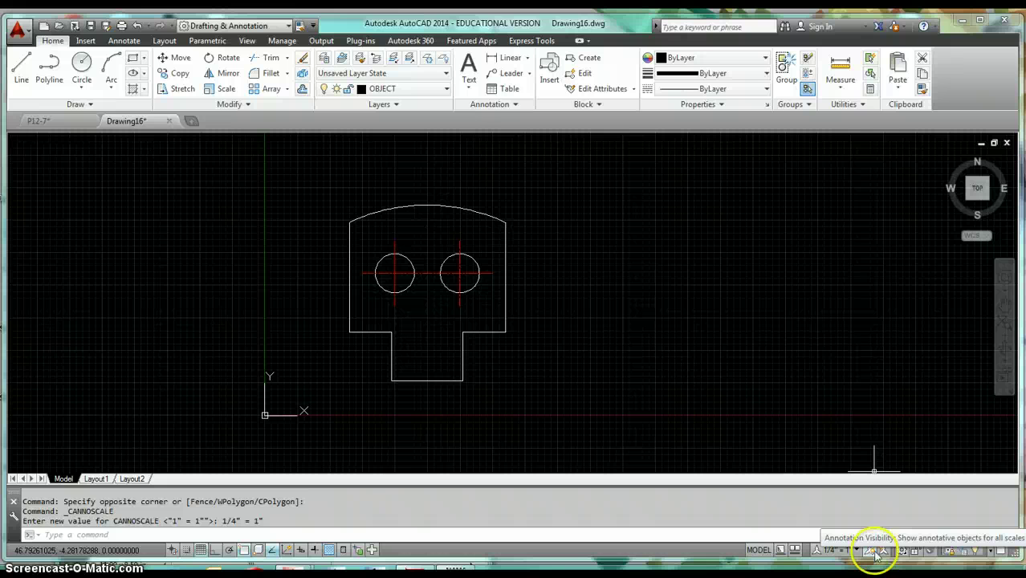
pyautogui.click(885, 551)
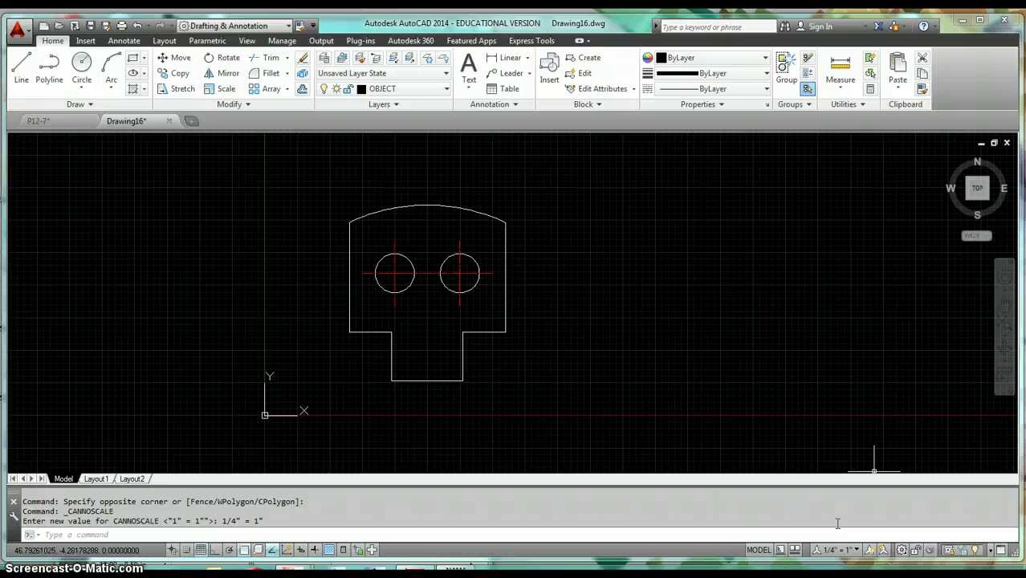
# - Review the Annotate tab's add-current-scale options, then return to Home
pyautogui.click(124, 41)
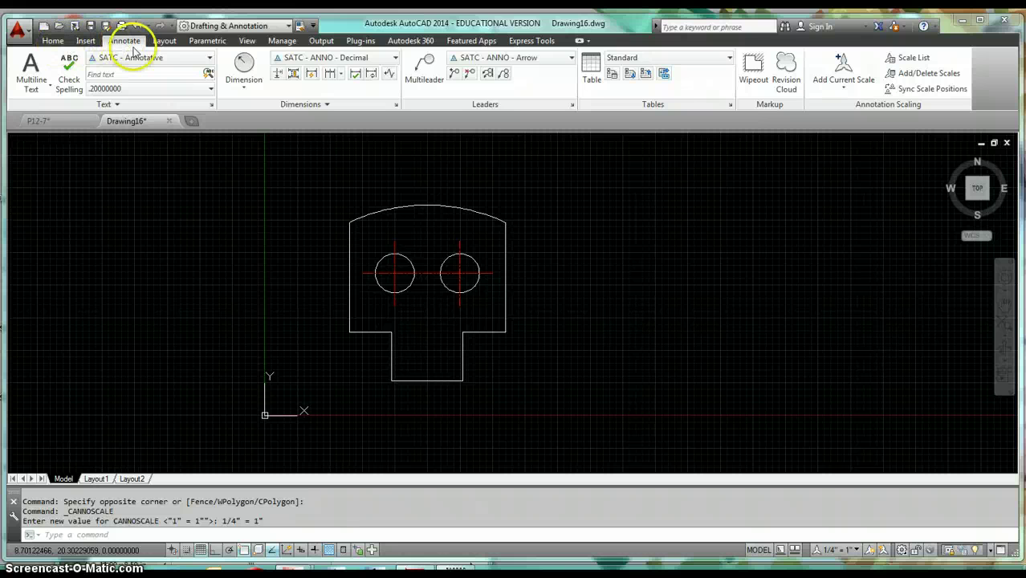
pyautogui.click(850, 94)
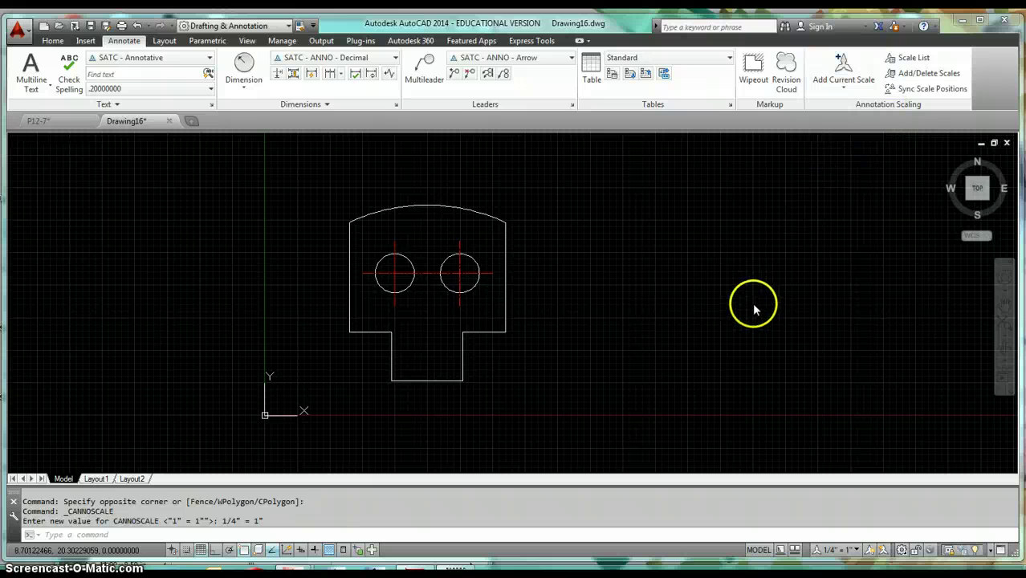
pyautogui.click(52, 40)
# - On the DIMENSION layer, dimension the lower-left step as 3.25, offset 2.5 below
pyautogui.click(396, 89)
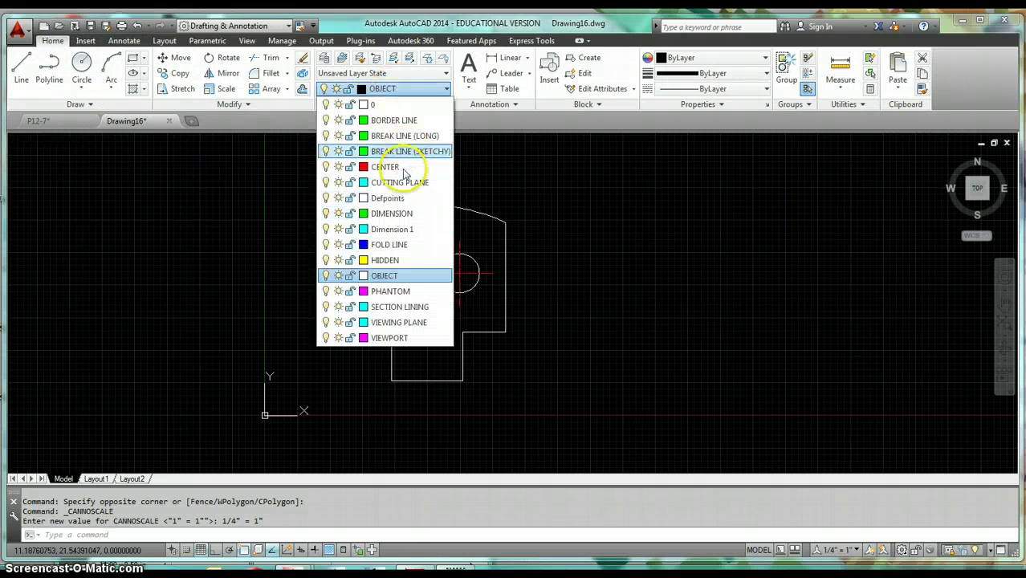
pyautogui.click(402, 214)
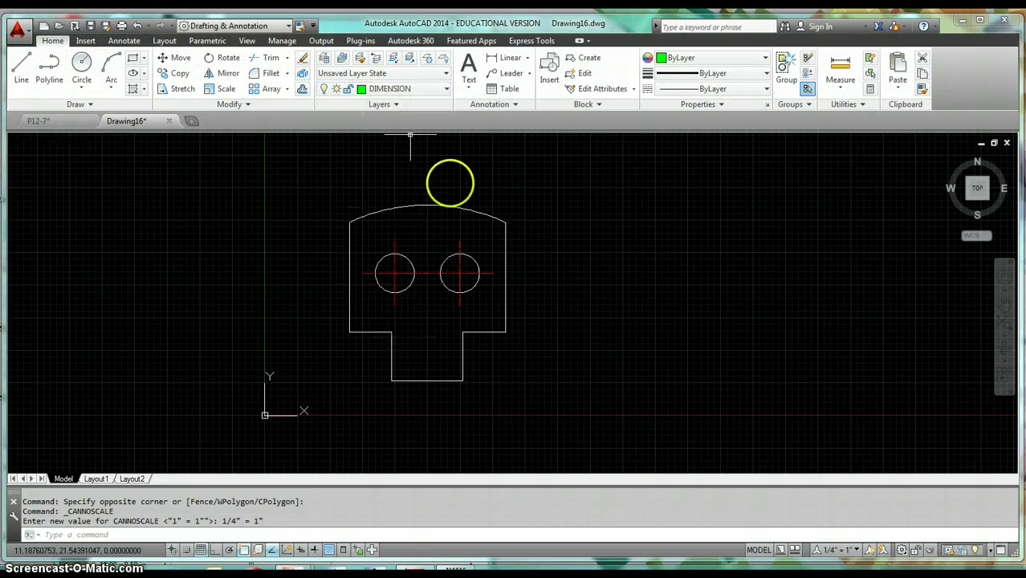
pyautogui.click(508, 63)
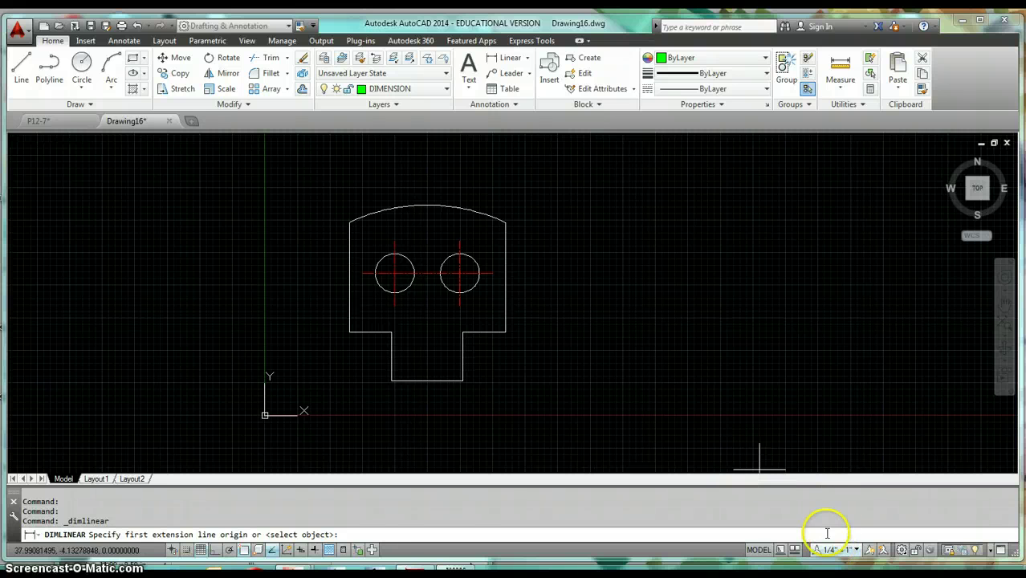
pyautogui.scroll(3, 470, 302)
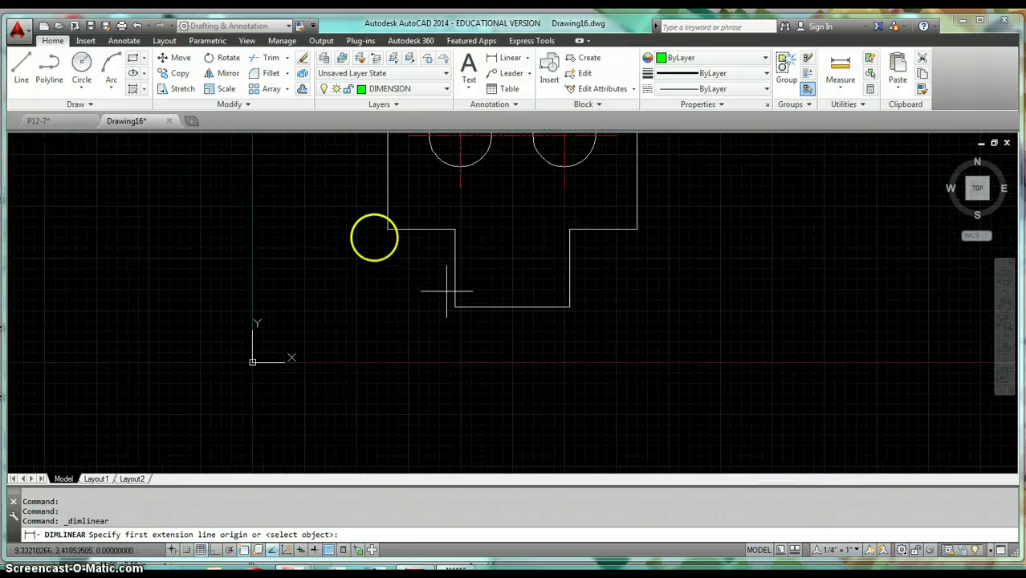
pyautogui.click(388, 229)
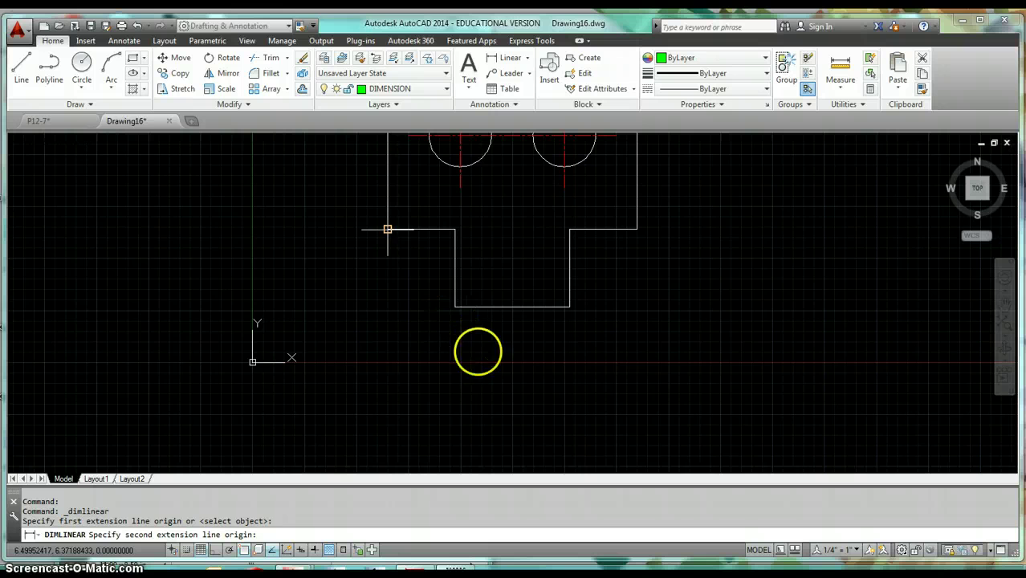
pyautogui.click(453, 305)
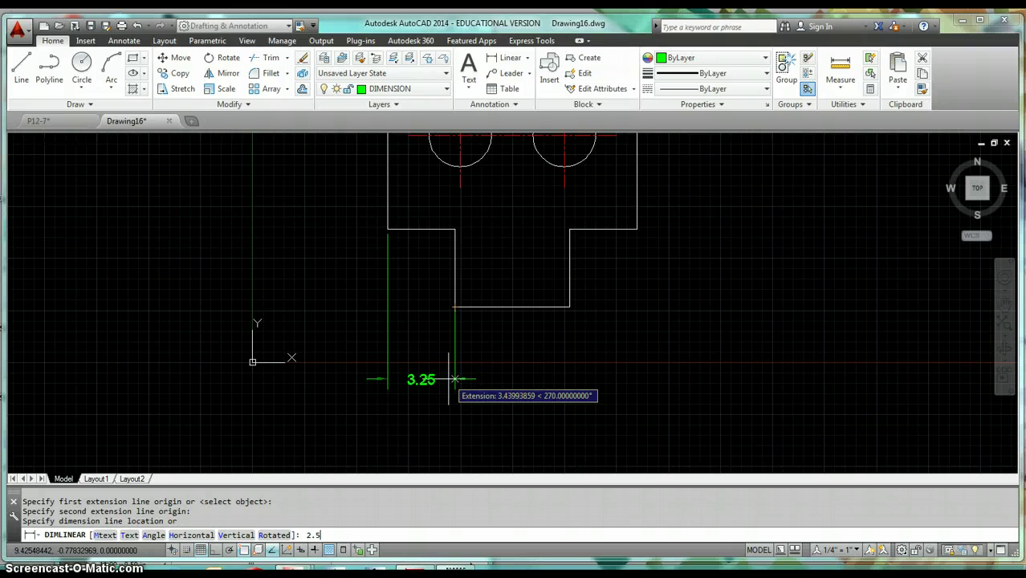
pyautogui.press('Return')
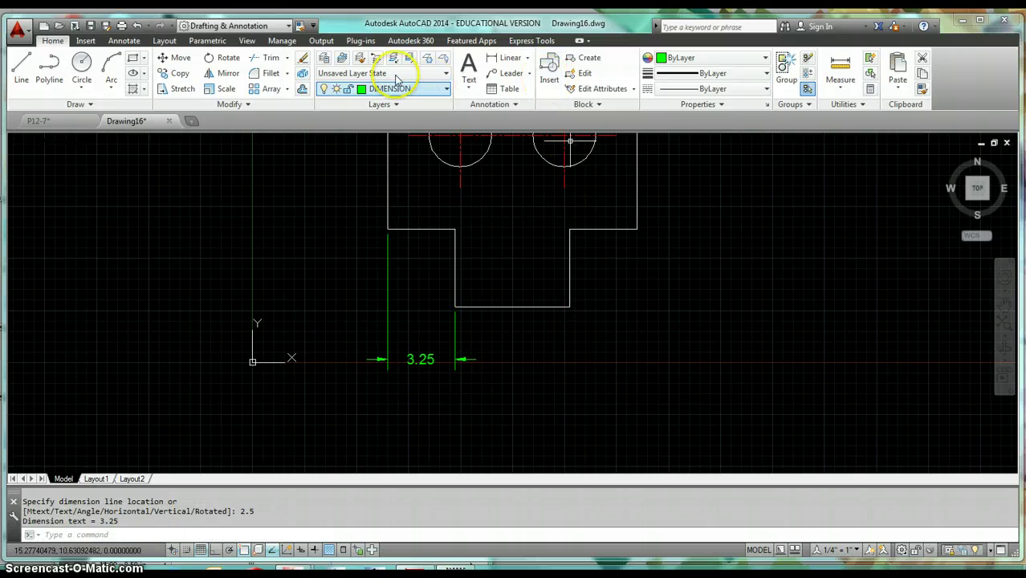
# - Add baseline dimensions 8.75 and 12.00 from the 3.25 dimension
pyautogui.click(123, 40)
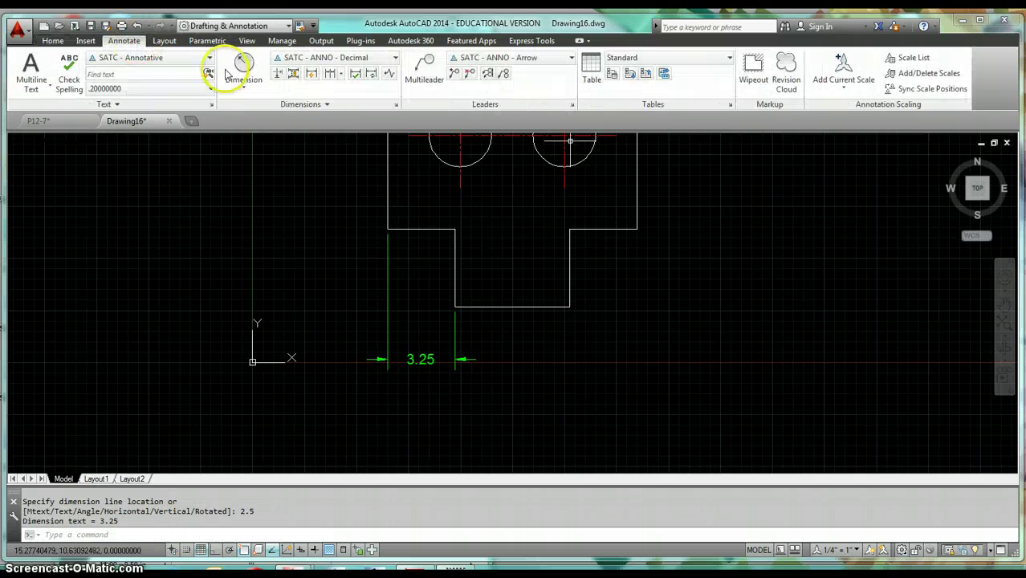
pyautogui.click(341, 74)
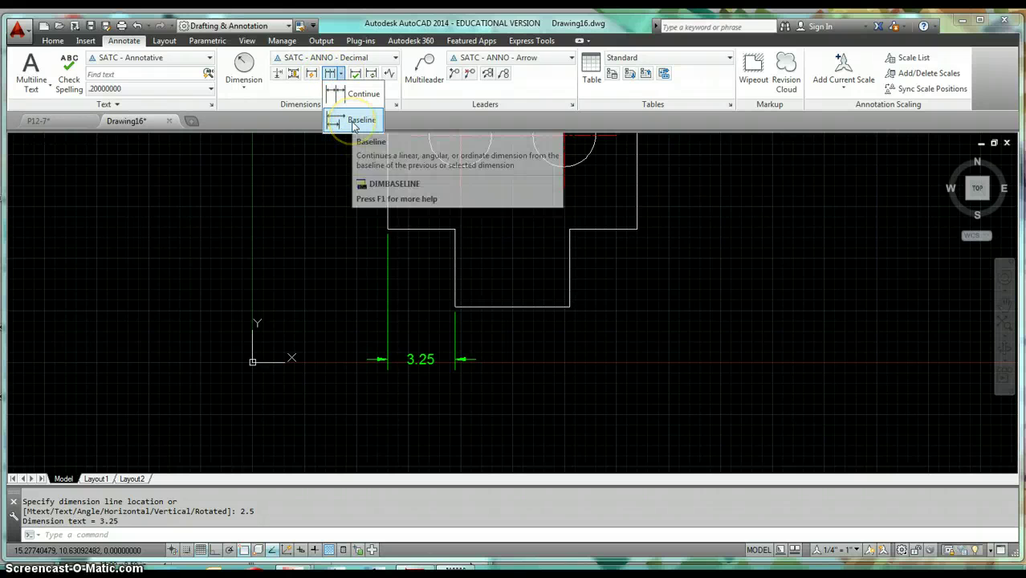
pyautogui.click(353, 122)
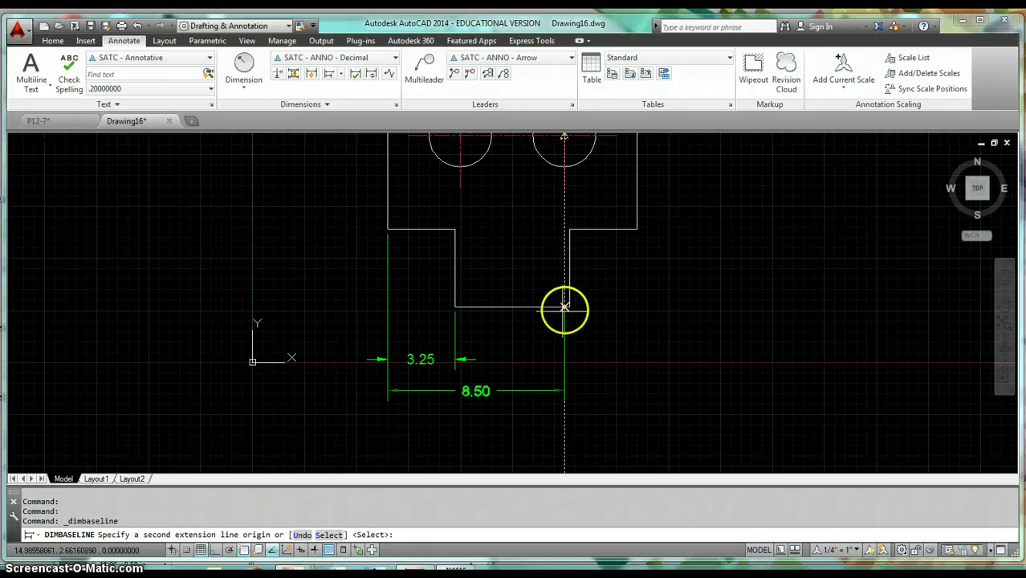
pyautogui.click(570, 307)
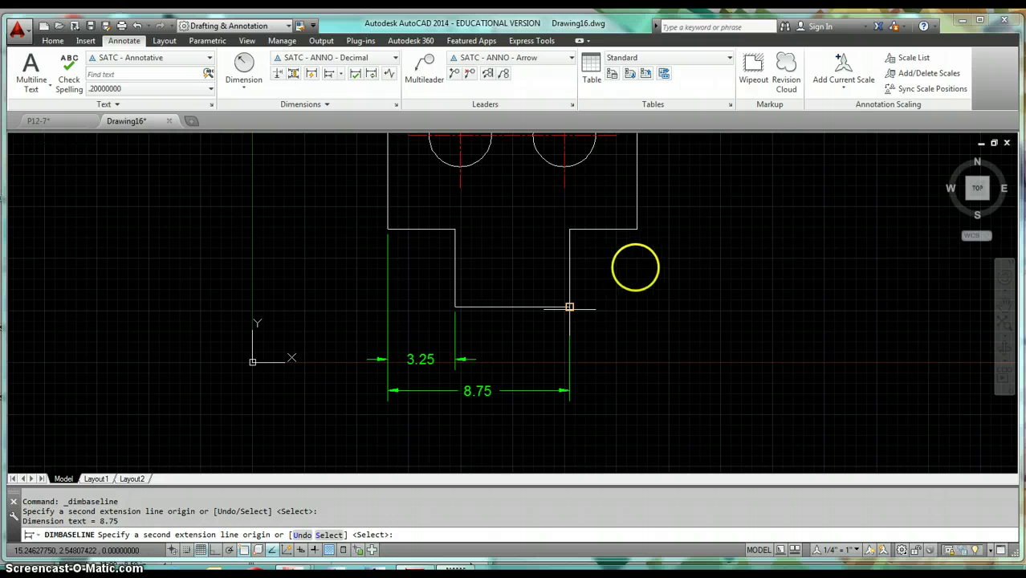
pyautogui.click(634, 232)
pyautogui.press('Return')
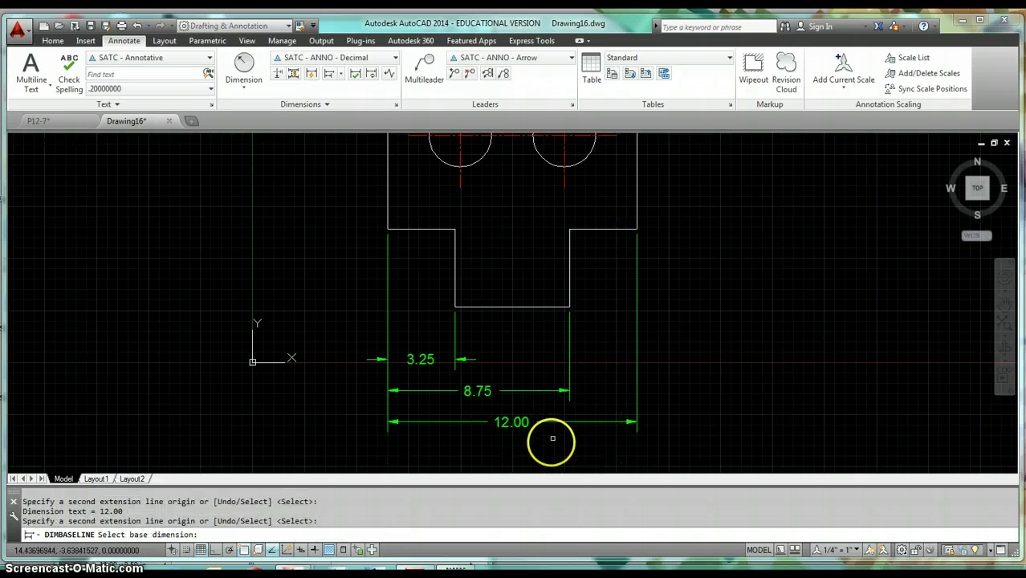
# - Exit baseline dimensioning and pan to centre the dimensioned part
pyautogui.scroll(-2, 530, 437)
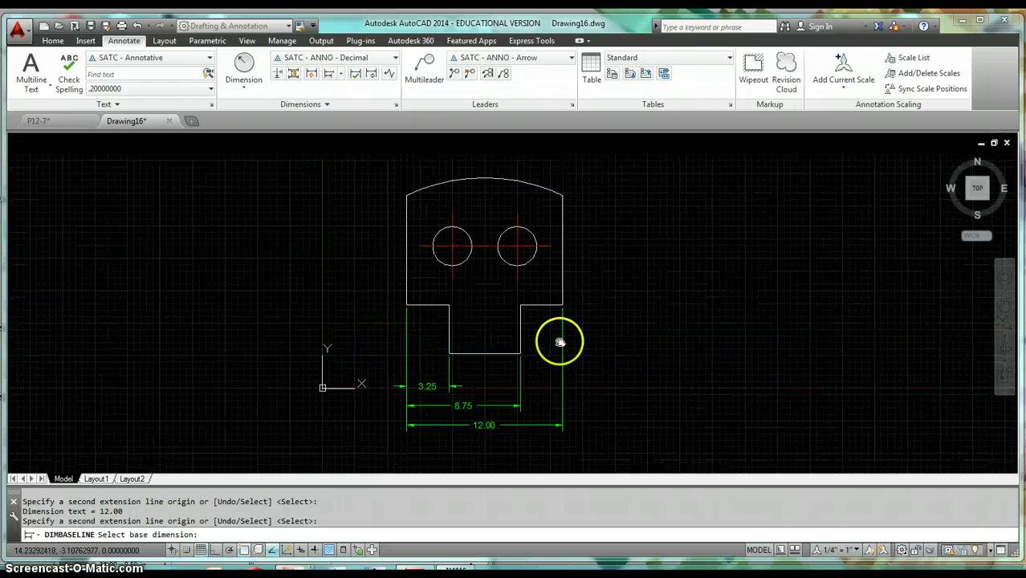
pyautogui.press('Escape')
pyautogui.press('Escape')
pyautogui.scroll(2, 526, 432)
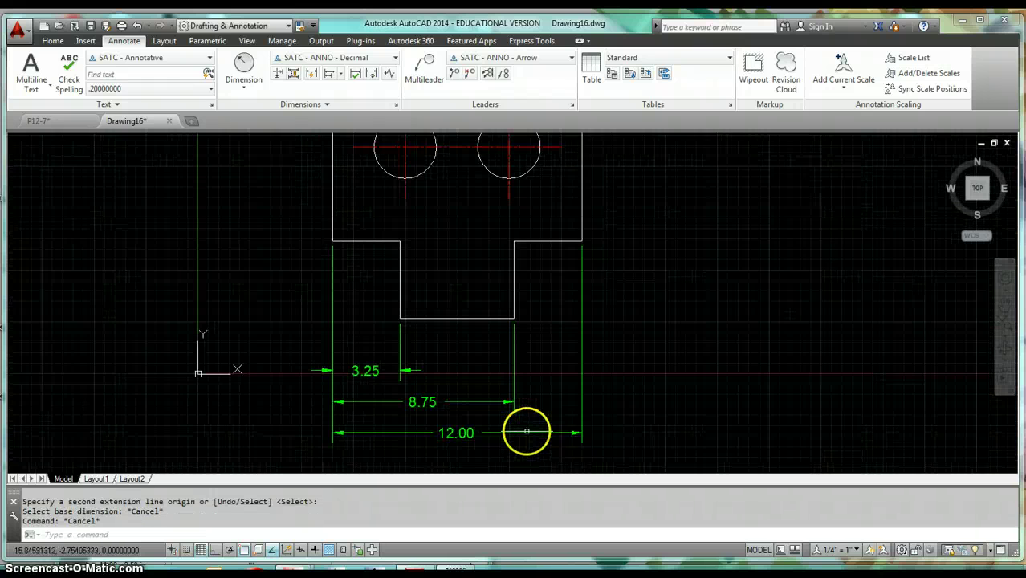
pyautogui.moveTo(527, 433); pyautogui.dragTo(566, 336, button='middle')
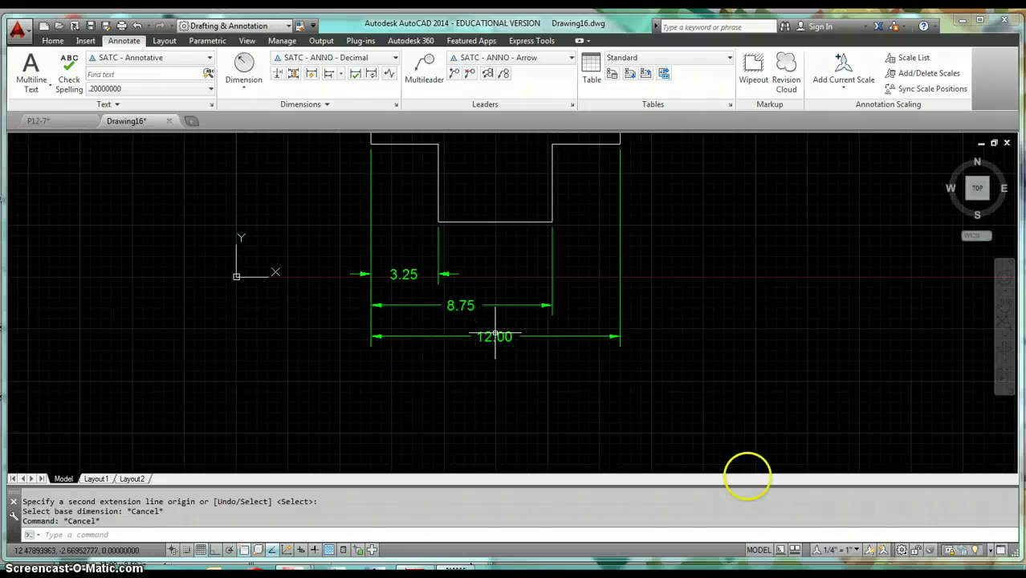
pyautogui.scroll(-2, 741, 310)
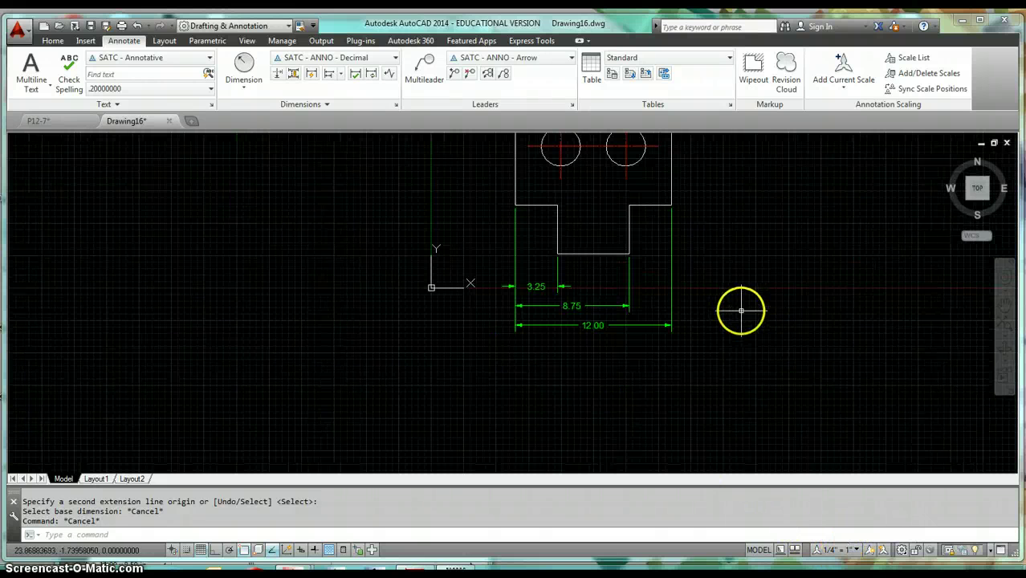
pyautogui.moveTo(741, 310); pyautogui.dragTo(634, 385, button='middle')
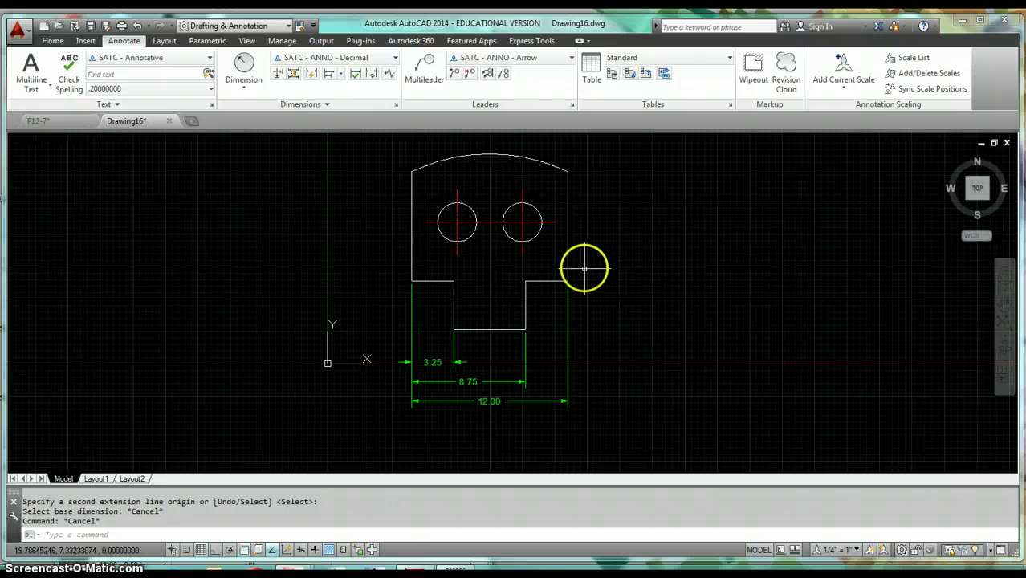
pyautogui.moveTo(652, 269); pyautogui.dragTo(614, 288, button='middle')
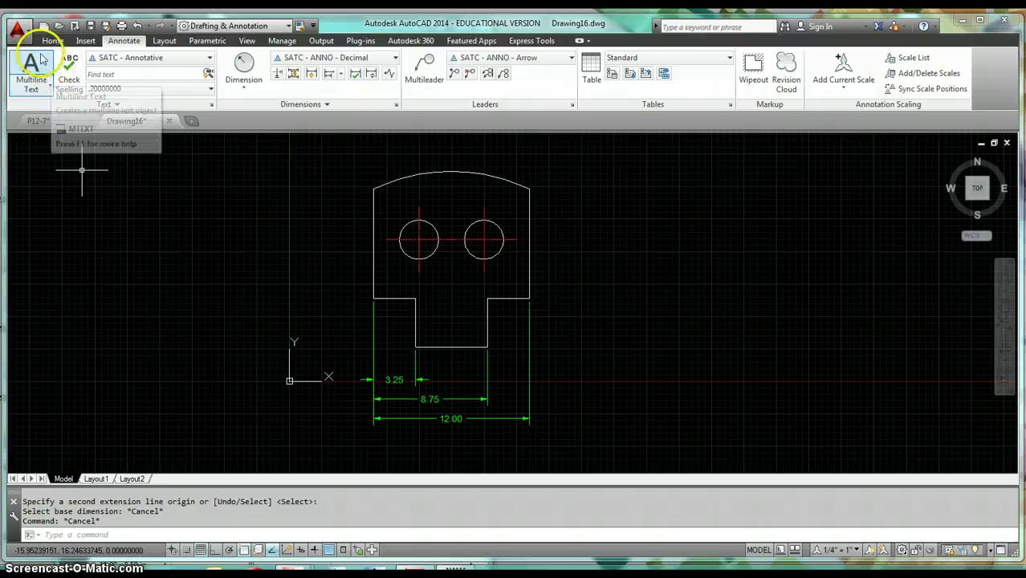
# - Open P12-7 - ANNO.dwg from recent documents and switch to its model space
pyautogui.click(17, 30)
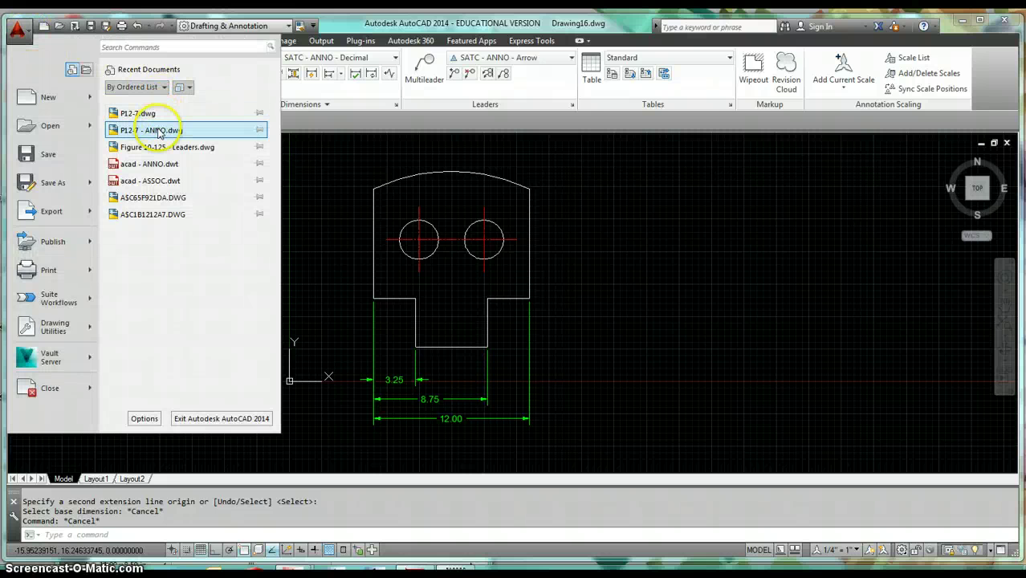
pyautogui.click(158, 131)
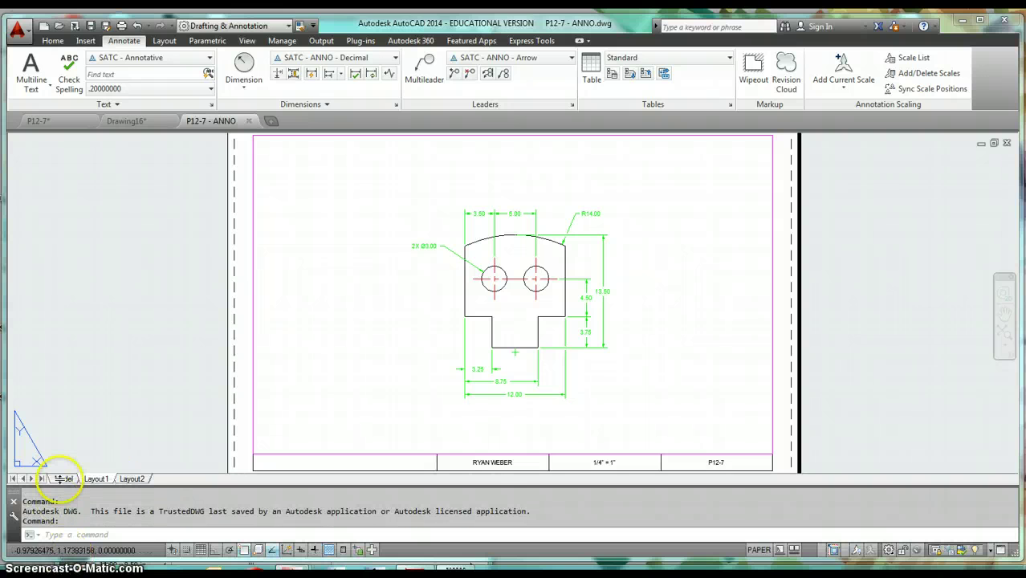
pyautogui.click(63, 479)
# - Window-zoom onto the dimensioned part
pyautogui.scroll(2, 638, 389)
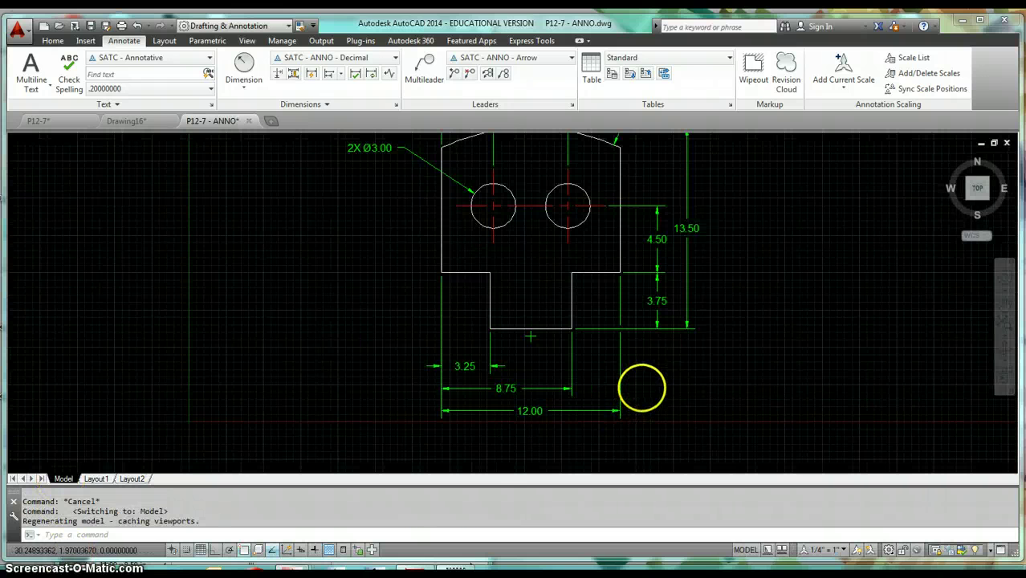
pyautogui.scroll(-2, 641, 388)
pyautogui.scroll(2, 590, 360)
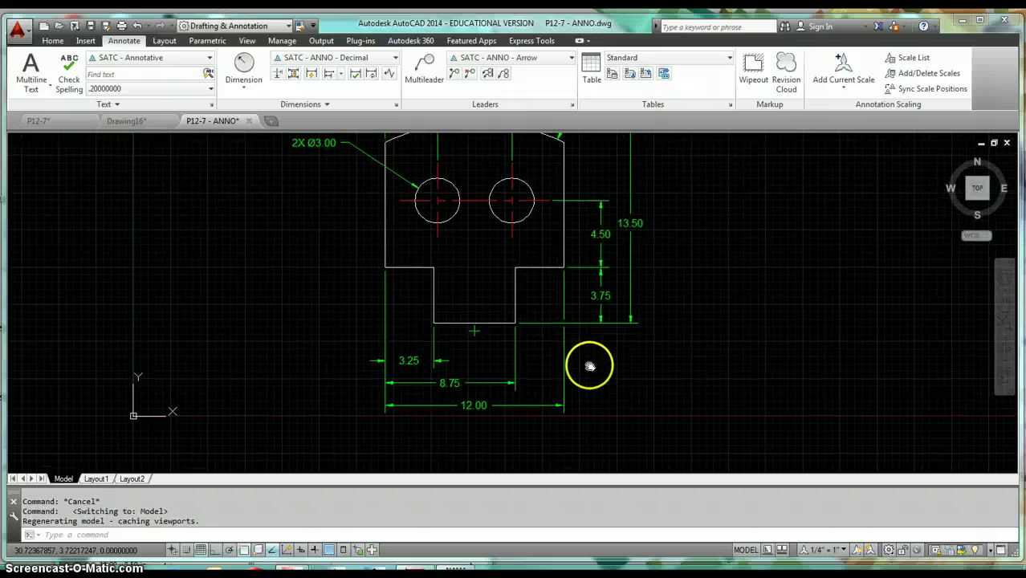
pyautogui.moveTo(590, 366)
pyautogui.mouseDown(button='middle')
pyautogui.moveTo(580, 415)
pyautogui.moveTo(566, 381)
pyautogui.mouseUp(button='middle')
pyautogui.scroll(-2, 578, 419)
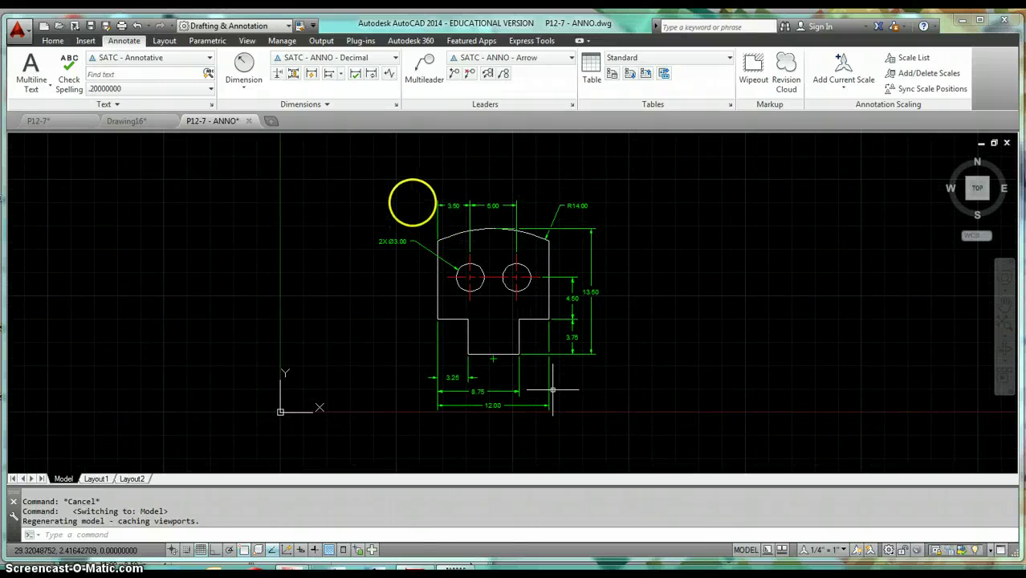
pyautogui.write('z')
pyautogui.press('Return')
pyautogui.click(376, 195)
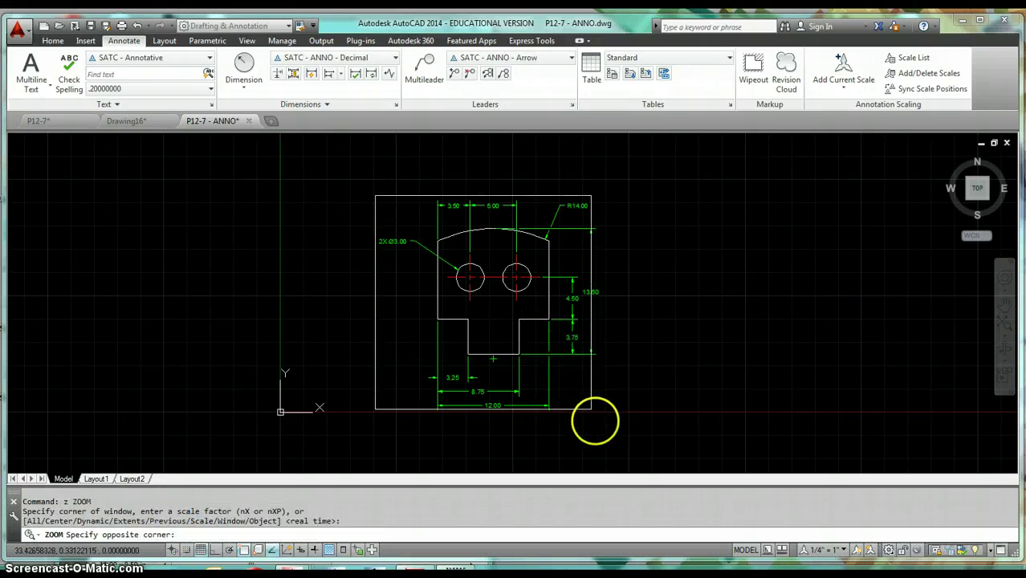
pyautogui.click(602, 426)
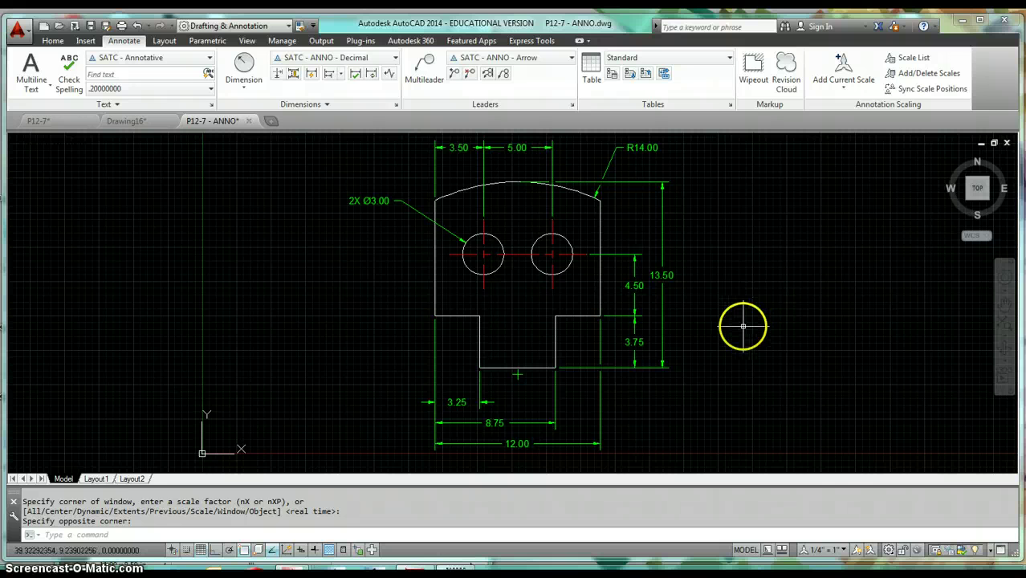
# - Show annotative objects only at the current scale and set the annotation scale to 1/2" = 1"
pyautogui.click(856, 553)
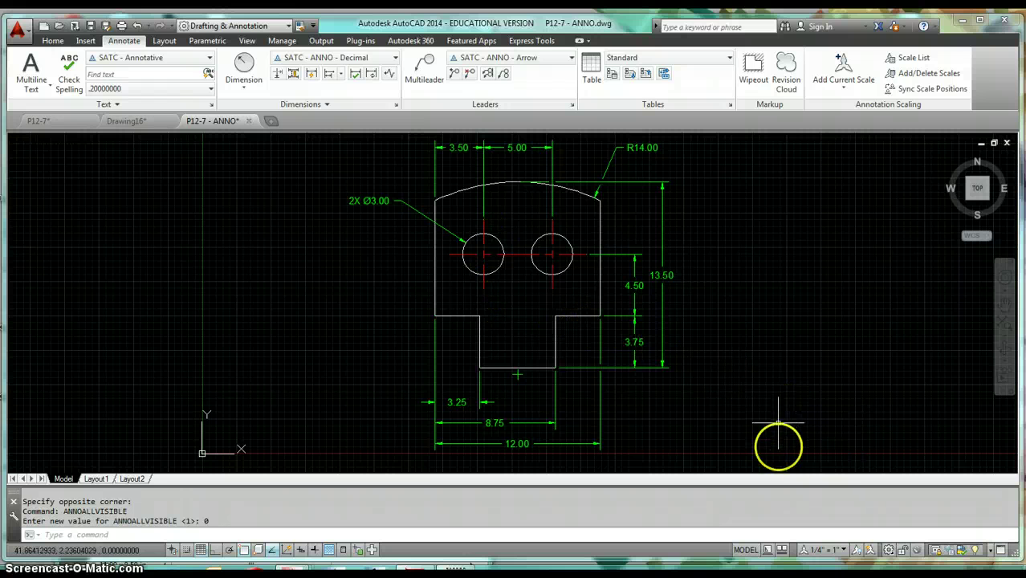
pyautogui.click(828, 551)
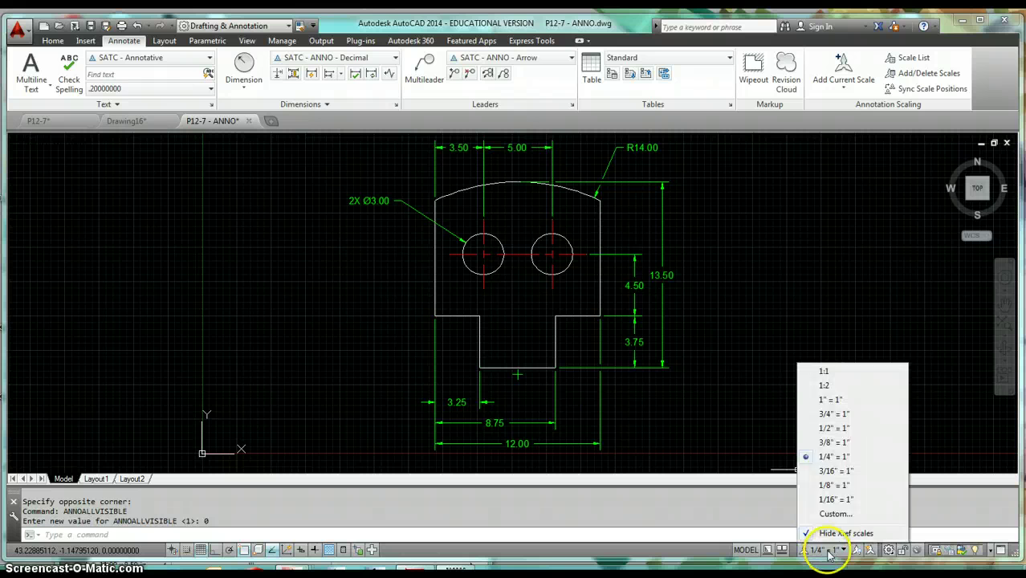
pyautogui.click(835, 428)
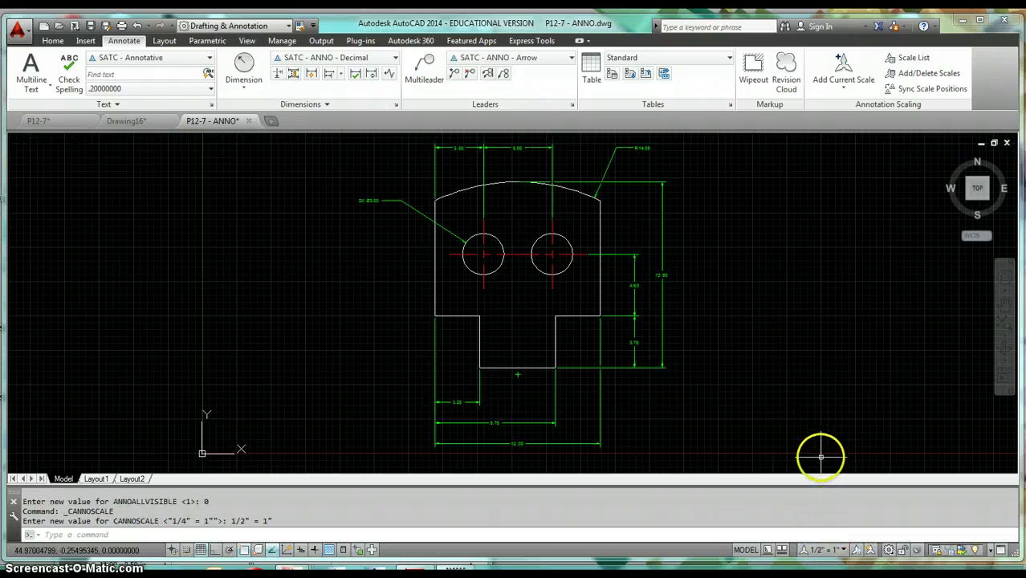
# - Turn off automatic scale adding and set the annotation scale to 3/8" = 1"
pyautogui.click(872, 554)
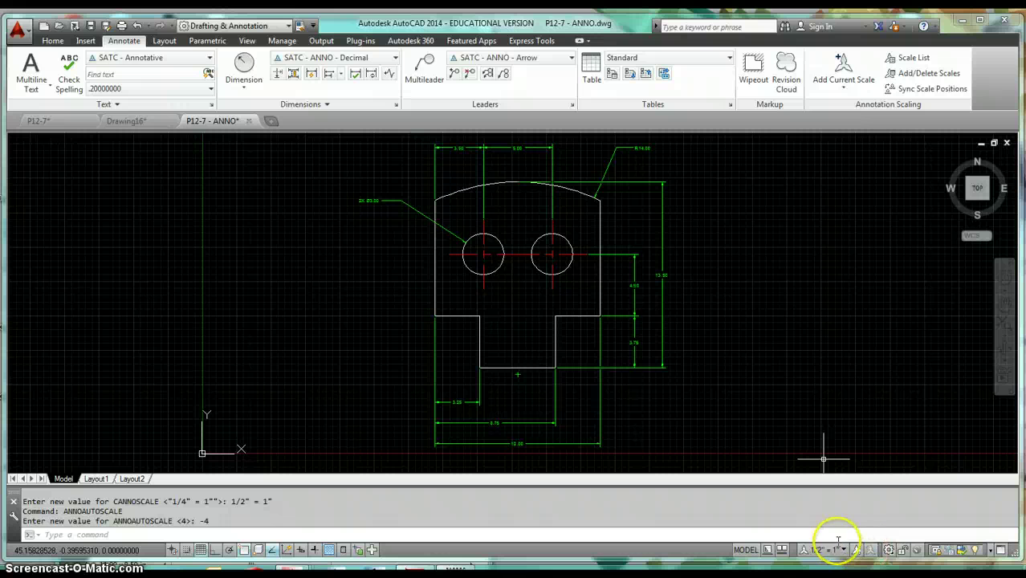
pyautogui.click(841, 551)
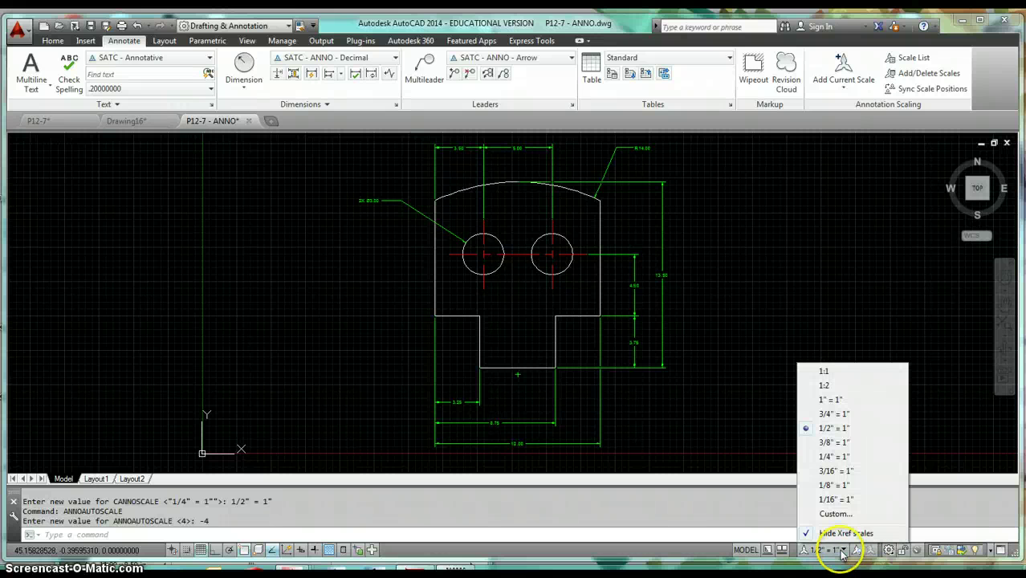
pyautogui.click(851, 444)
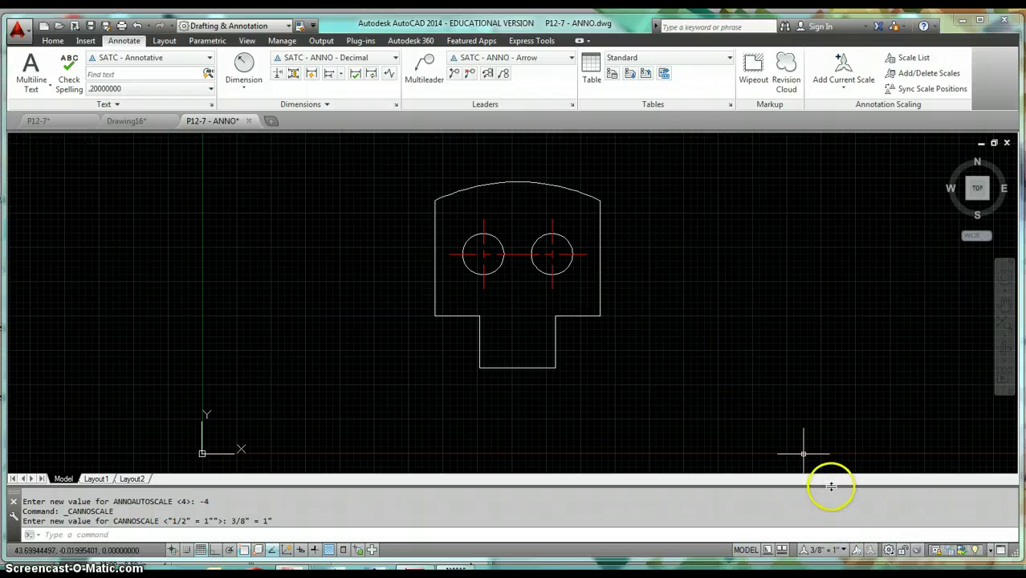
# - Set the annotation scale back to 1/4" = 1"
pyautogui.click(843, 551)
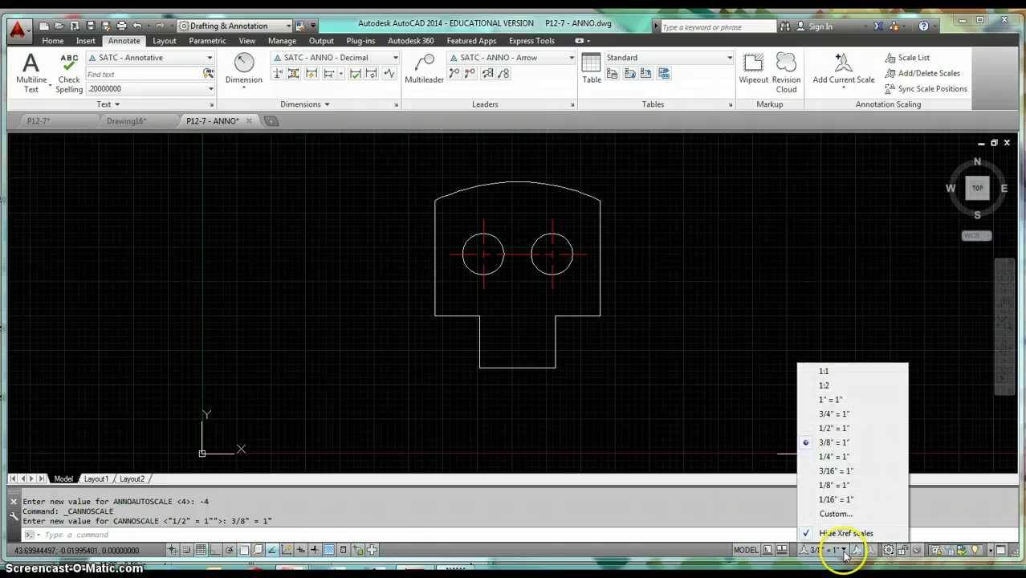
pyautogui.click(835, 457)
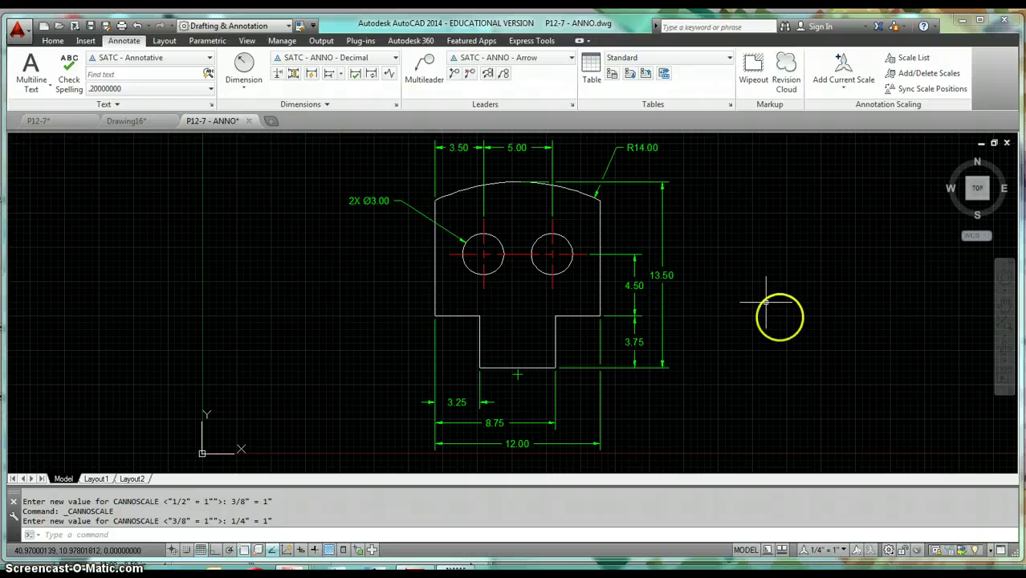
pyautogui.click(872, 553)
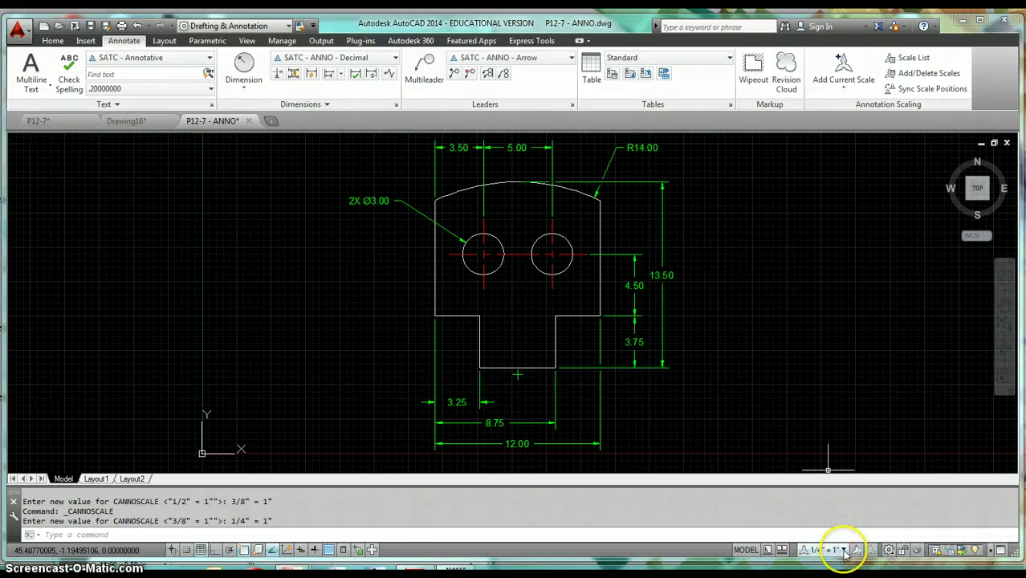
# - At 1/2" = 1", turn automatic scale adding on, then switch to 3/8" = 1"
pyautogui.click(844, 551)
pyautogui.click(835, 428)
pyautogui.click(872, 551)
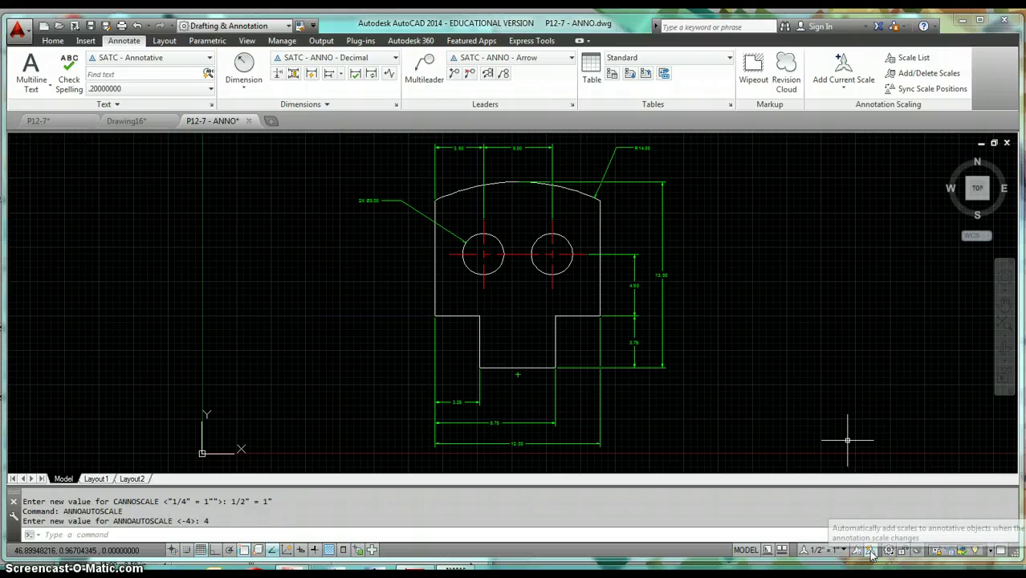
pyautogui.click(823, 551)
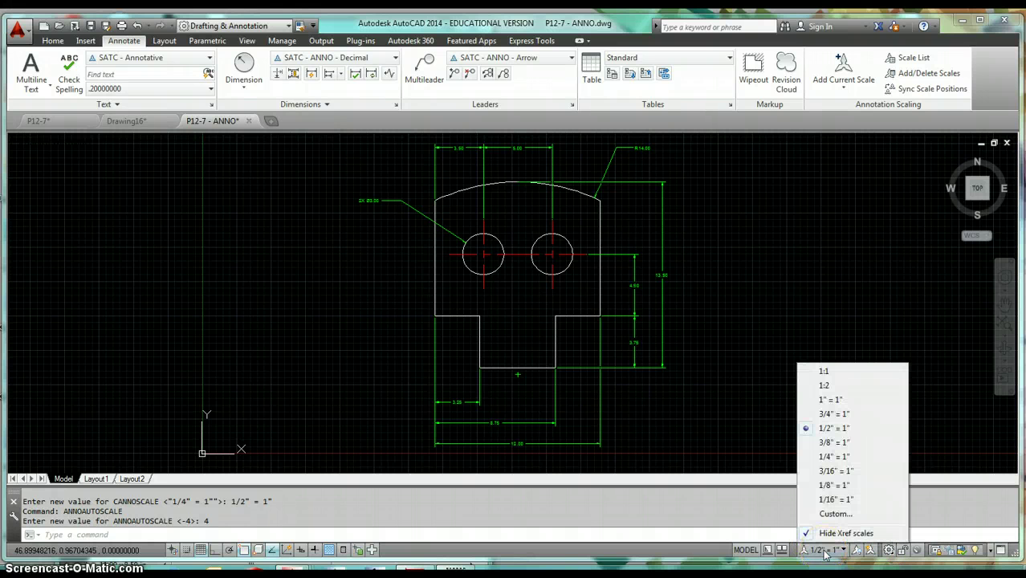
pyautogui.click(834, 443)
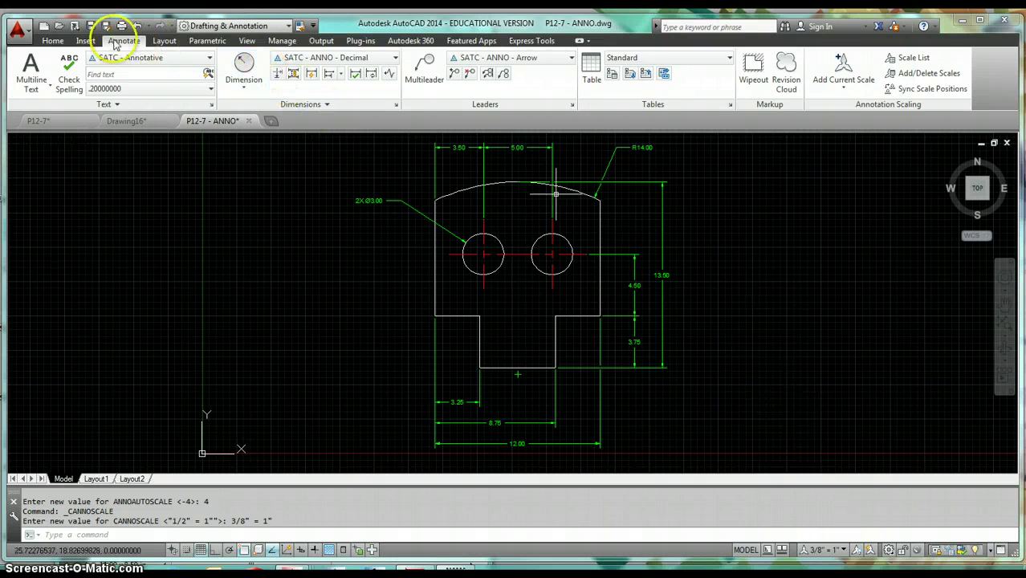
# - Turn off automatic adding of scales to annotative objects
pyautogui.click(843, 86)
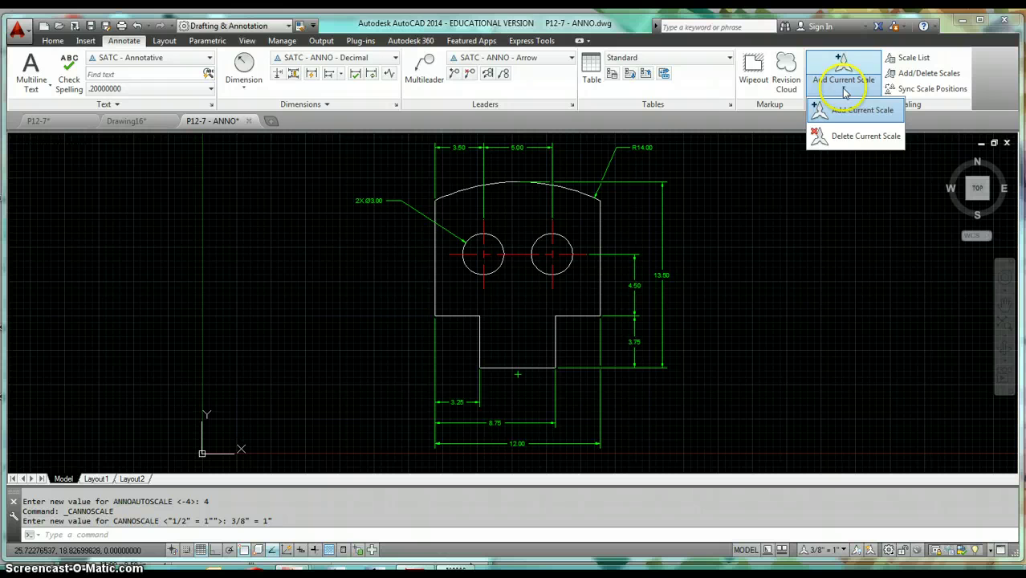
pyautogui.click(857, 314)
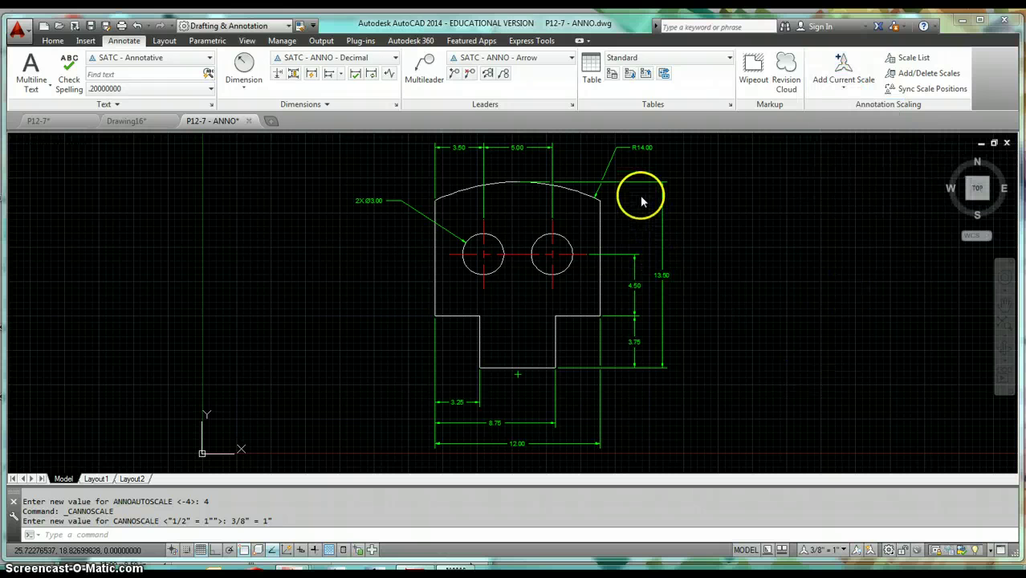
pyautogui.press('Escape')
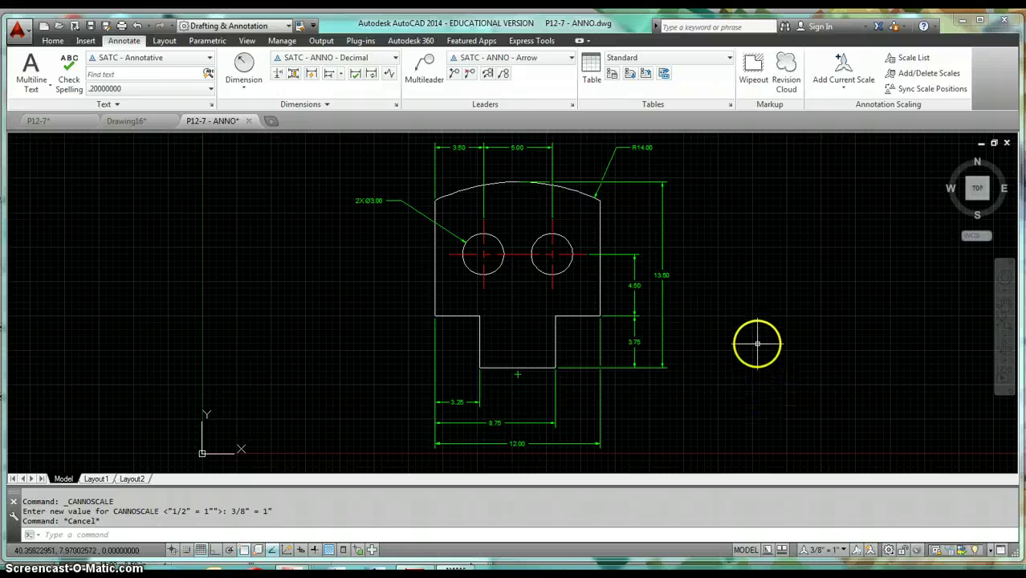
pyautogui.click(871, 550)
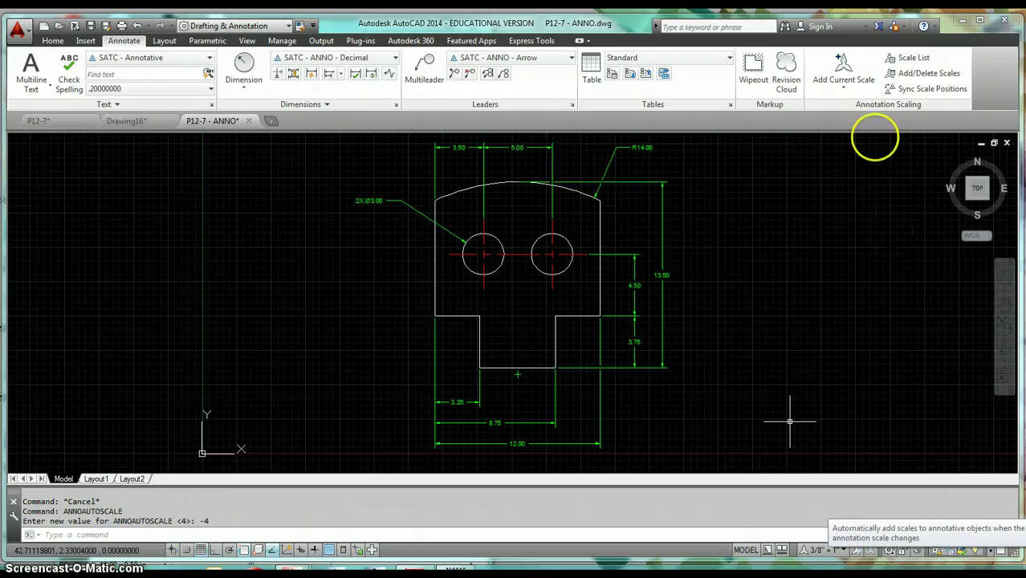
pyautogui.click(838, 90)
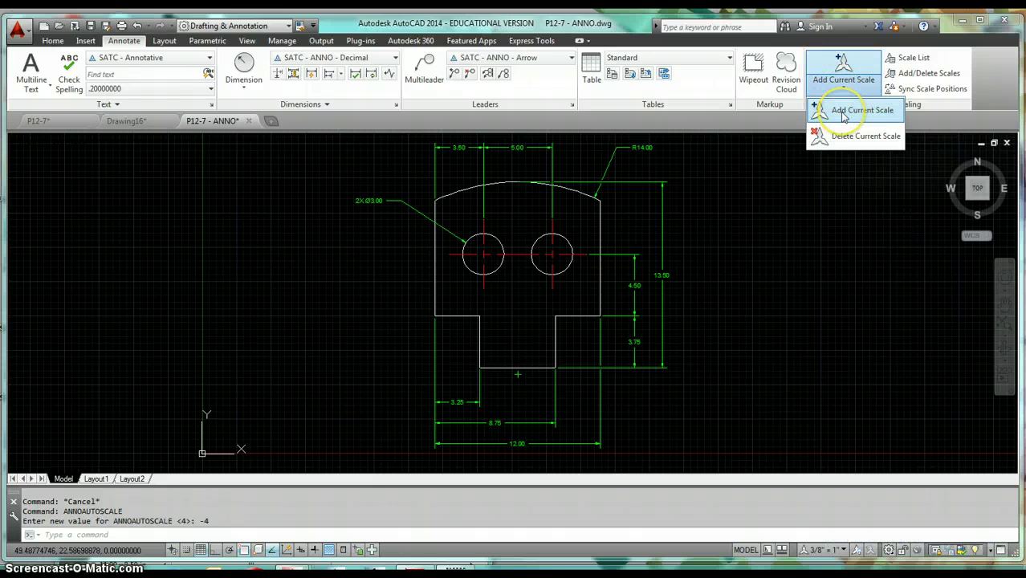
pyautogui.click(820, 385)
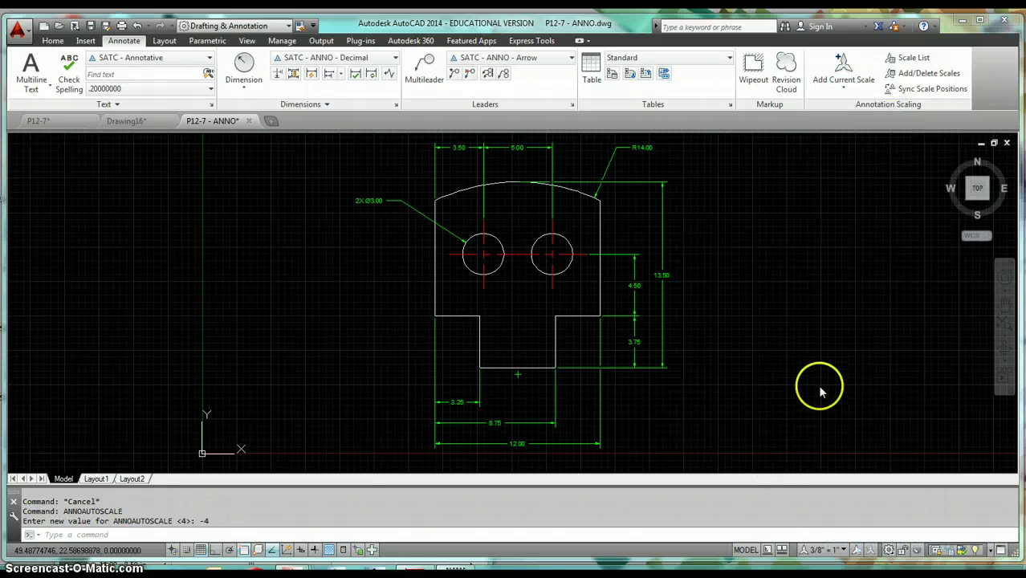
# - Set annotation scale to 1/8" = 1" and add it to the 3.25, 8.75 and 12.00 dimensions
pyautogui.click(823, 549)
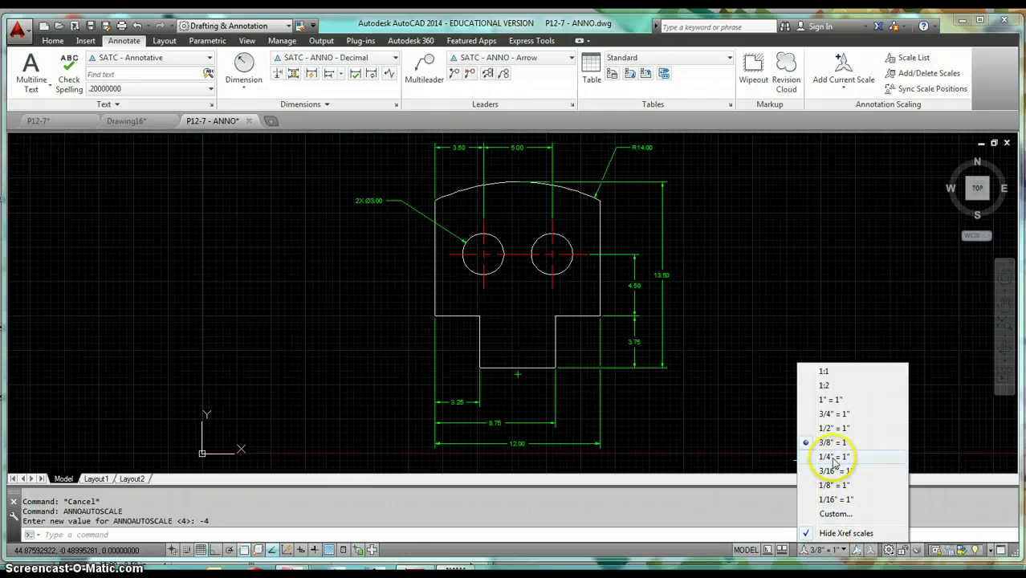
pyautogui.click(833, 486)
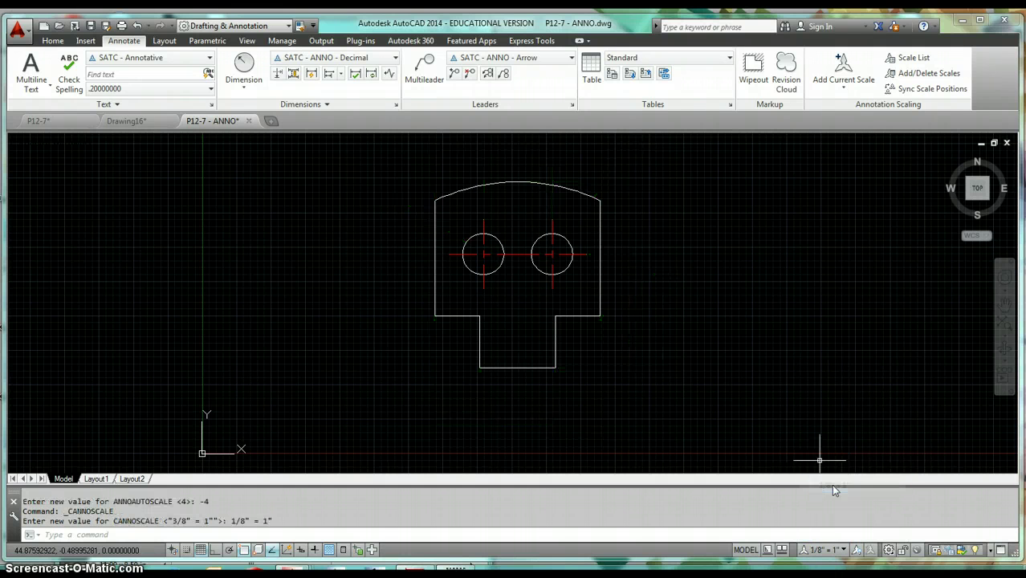
pyautogui.click(844, 94)
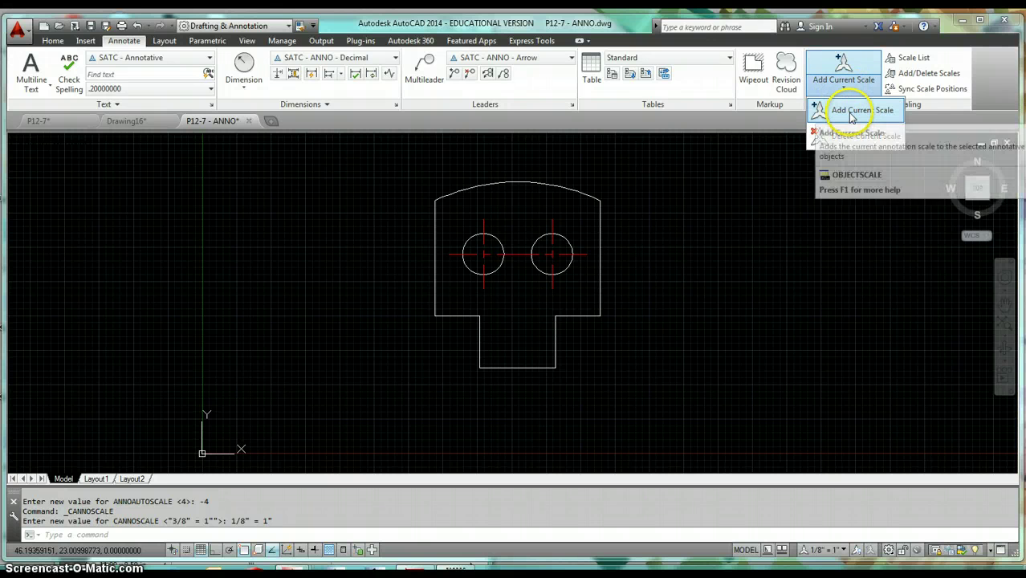
pyautogui.click(842, 121)
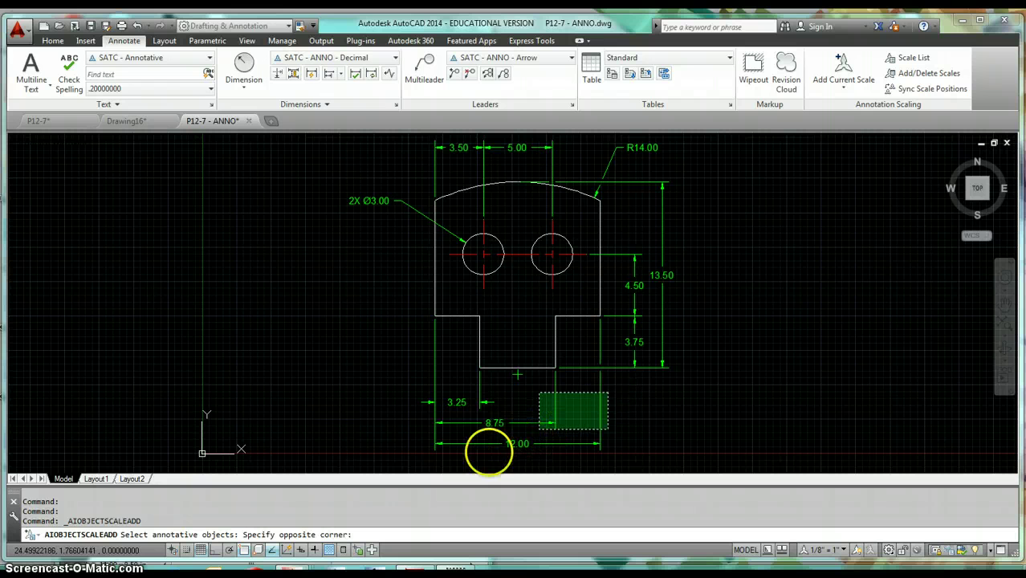
pyautogui.click(470, 452)
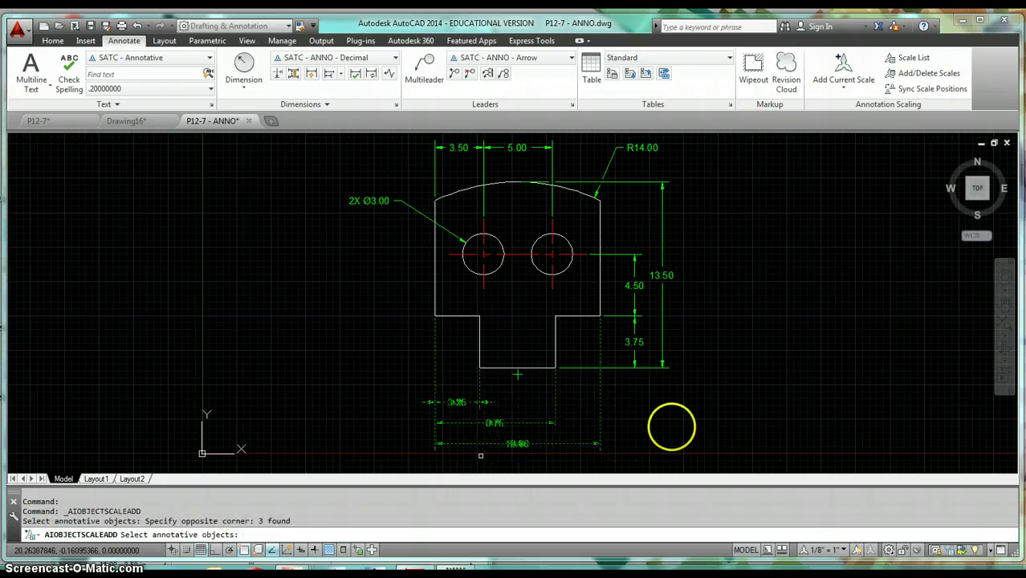
pyautogui.rightClick(791, 416)
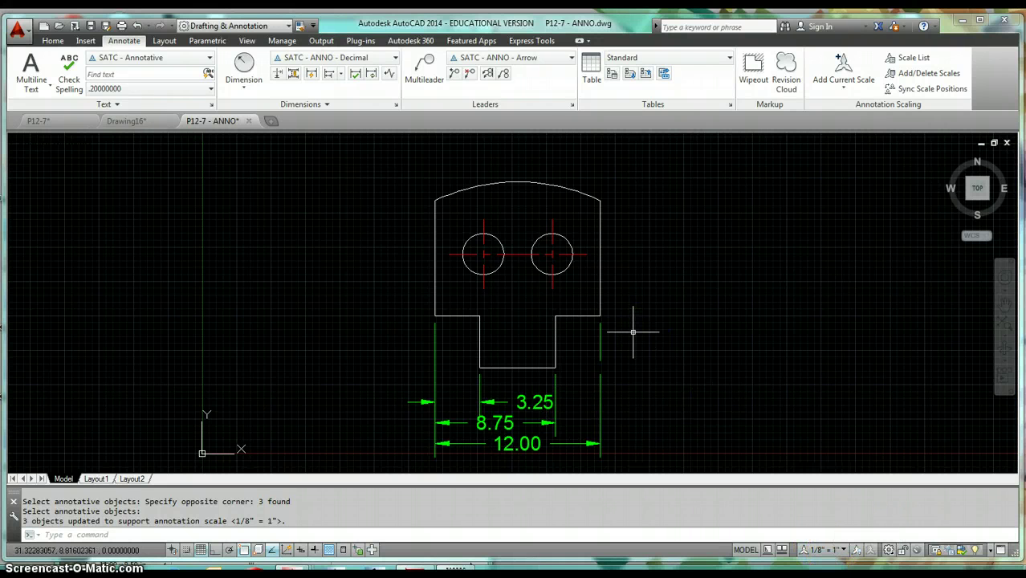
pyautogui.click(843, 549)
# - Cycle the annotation scale through 1/2", 3/8", 1/4" and back to 1/8" = 1"
pyautogui.click(836, 428)
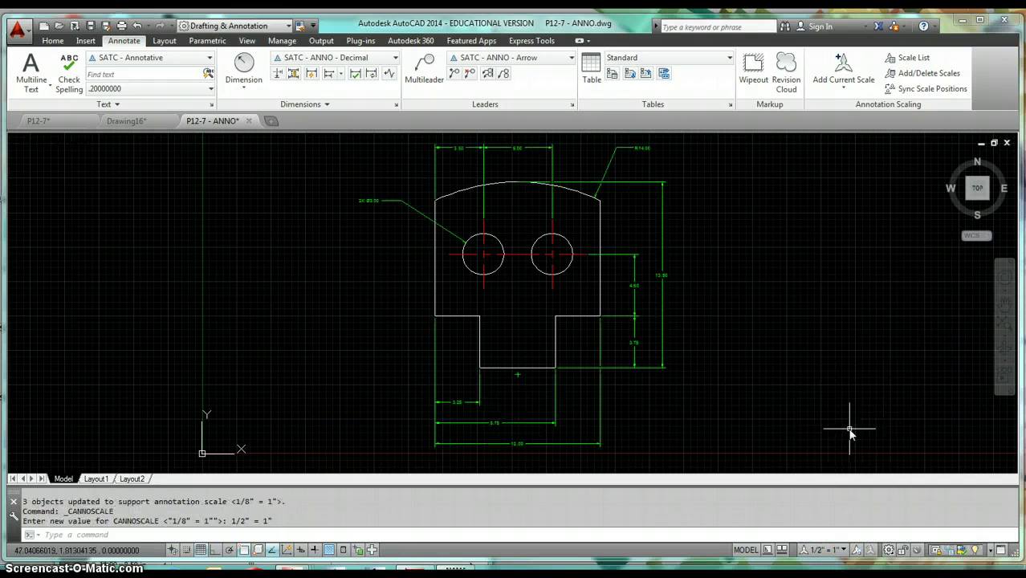
pyautogui.click(839, 551)
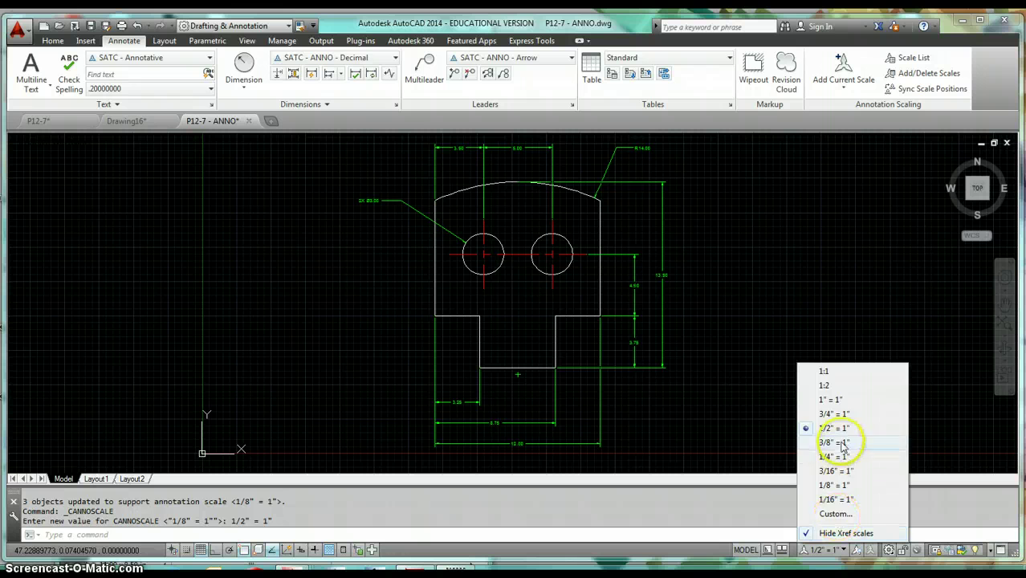
pyautogui.click(837, 439)
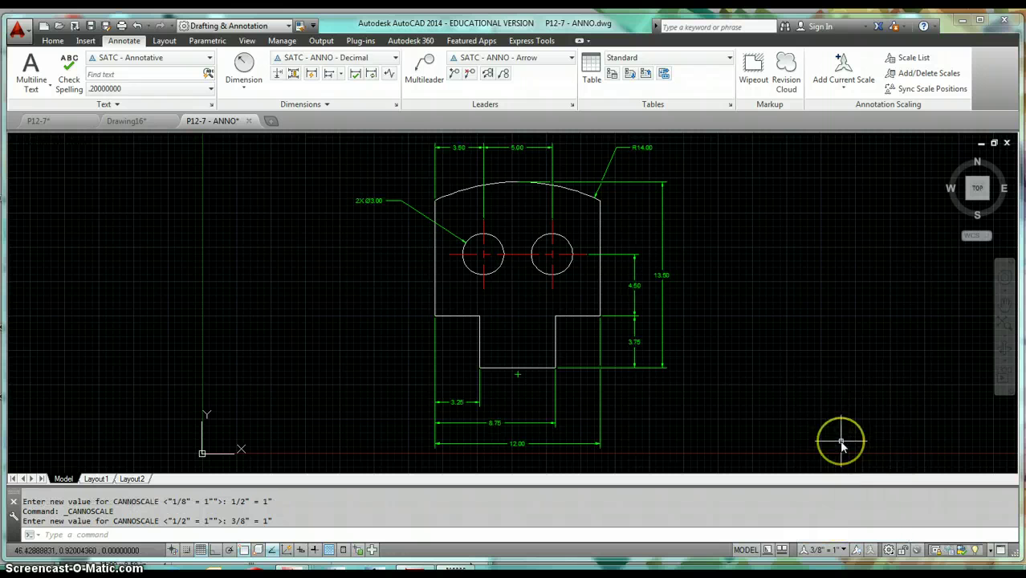
pyautogui.click(832, 550)
pyautogui.click(837, 457)
pyautogui.click(833, 550)
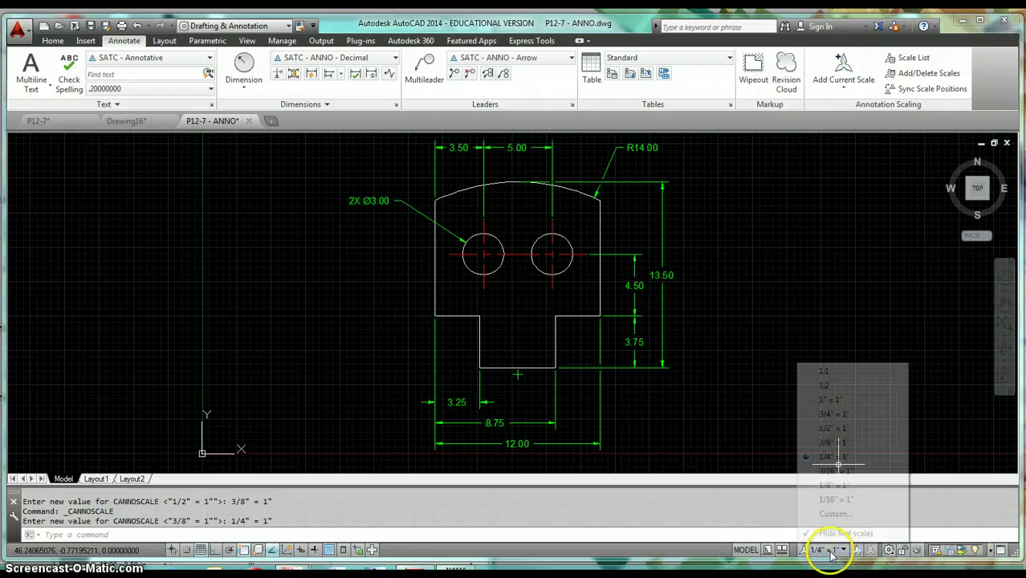
pyautogui.click(832, 486)
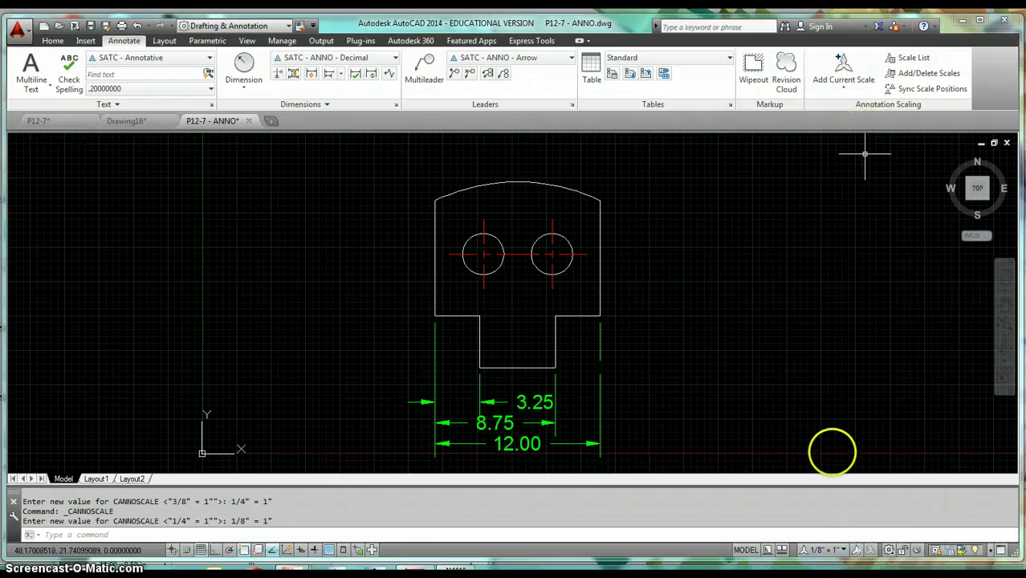
# - Turn on Annotation Visibility and set the annotation scale to 3/8" = 1"
pyautogui.click(857, 550)
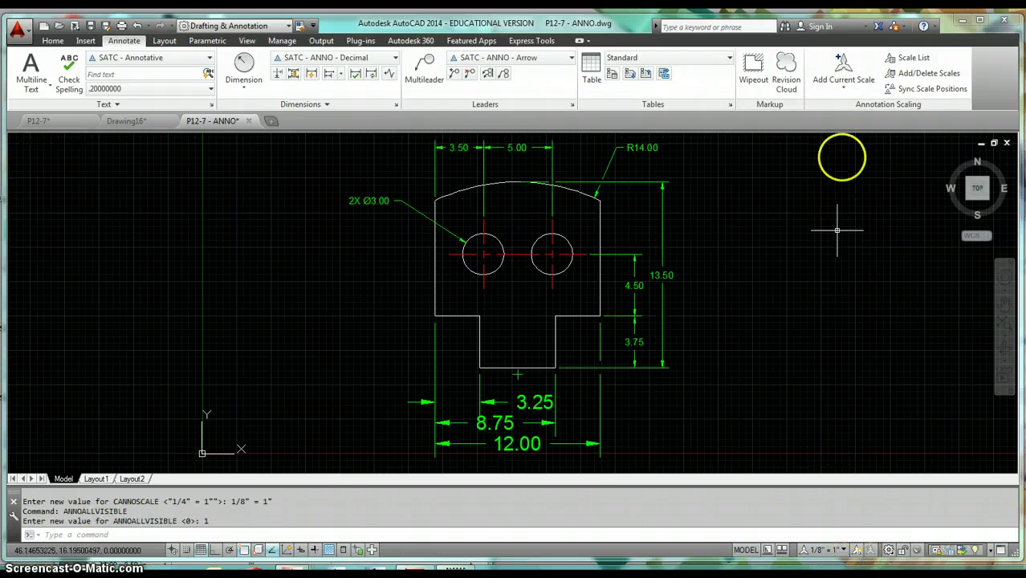
pyautogui.click(843, 86)
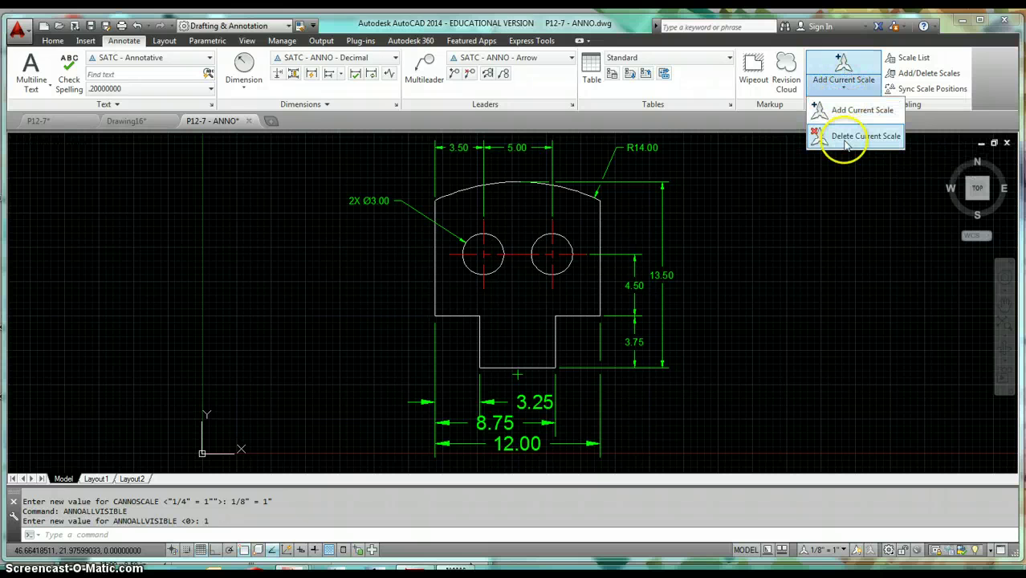
pyautogui.click(828, 550)
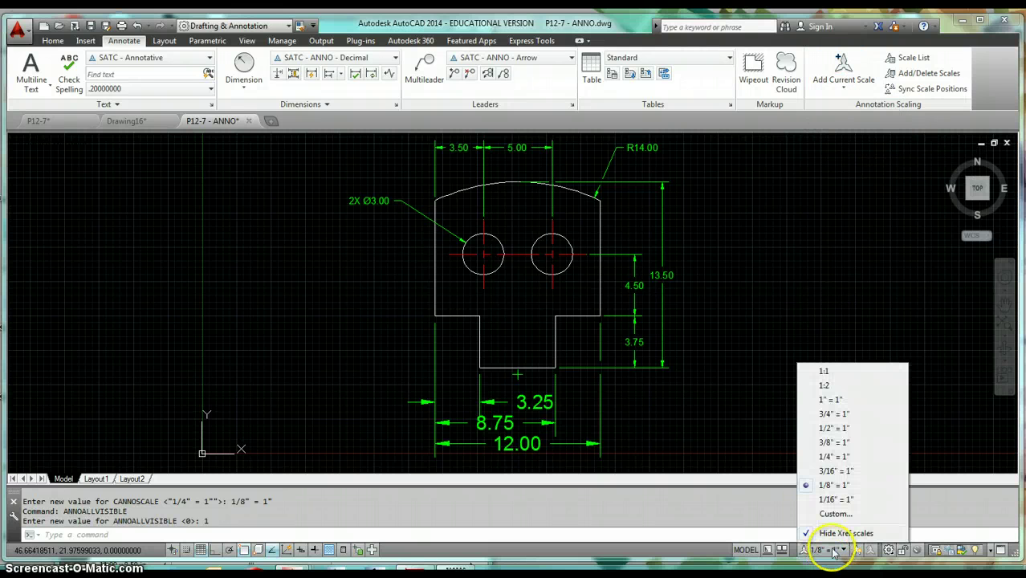
pyautogui.click(850, 442)
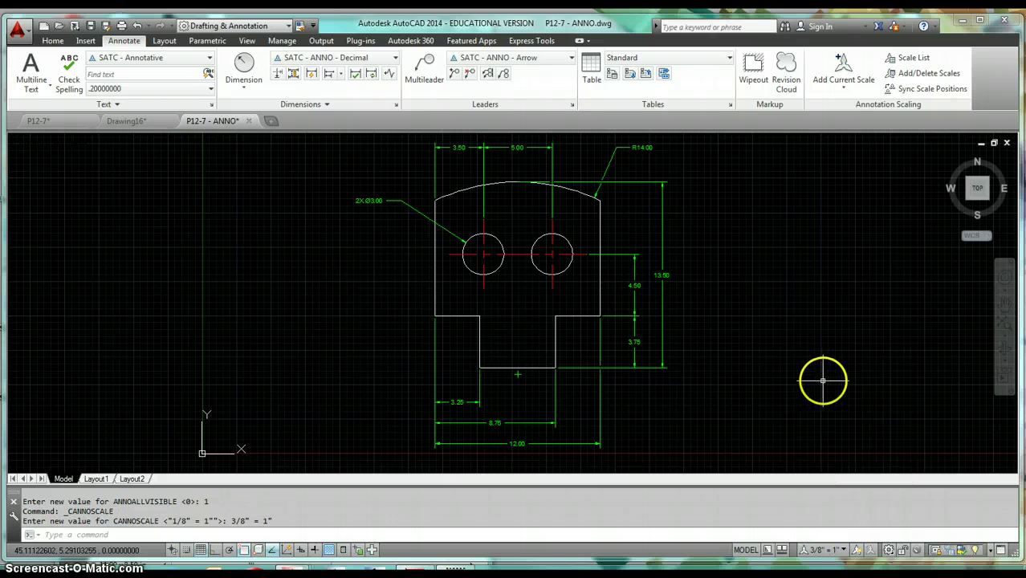
pyautogui.scroll(-2, 822, 367)
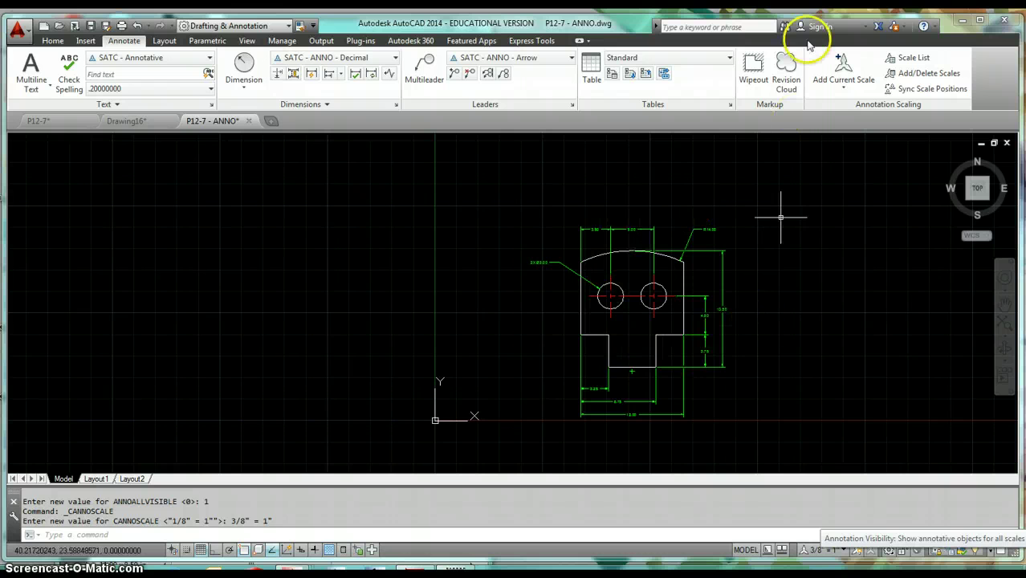
# - Delete the 3/8" = 1" scale from all the dimensions and turn off Annotation Visibility
pyautogui.click(849, 91)
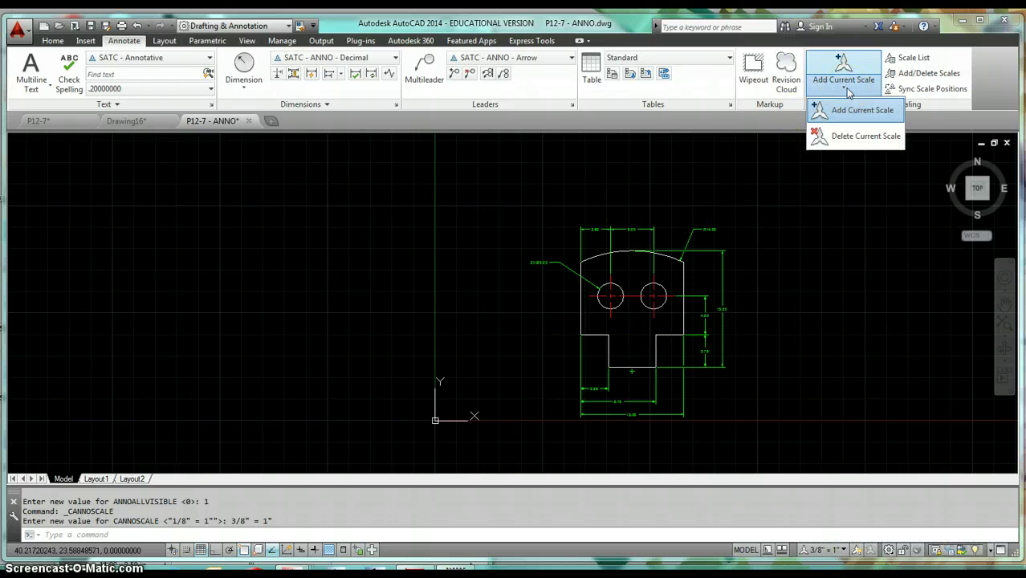
pyautogui.click(856, 139)
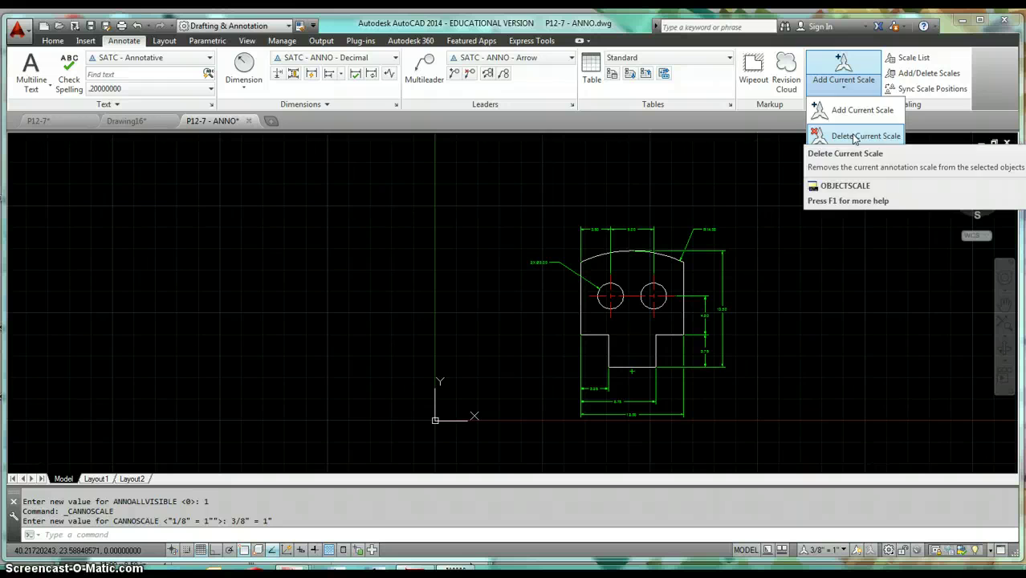
pyautogui.click(856, 138)
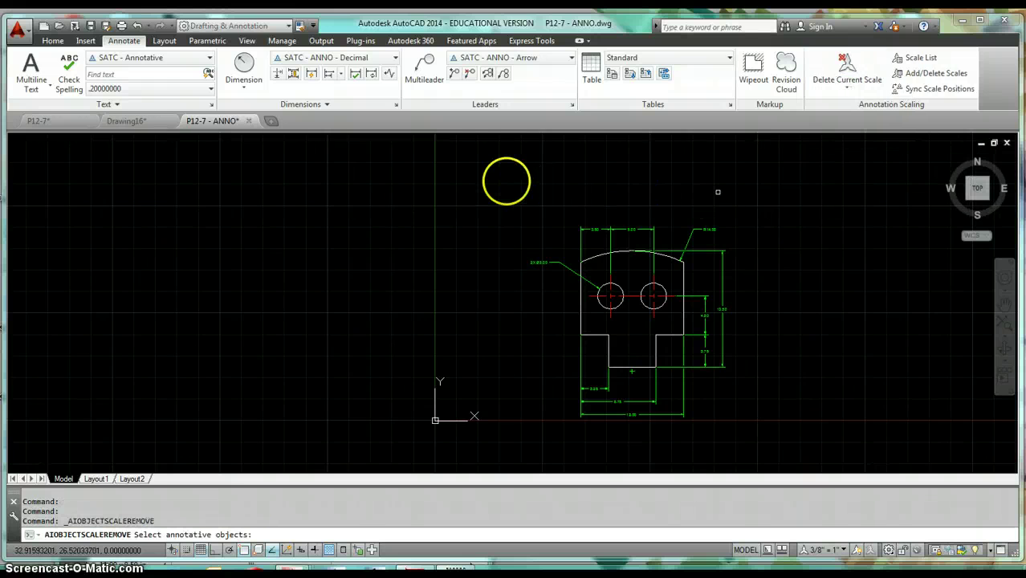
pyautogui.click(508, 181)
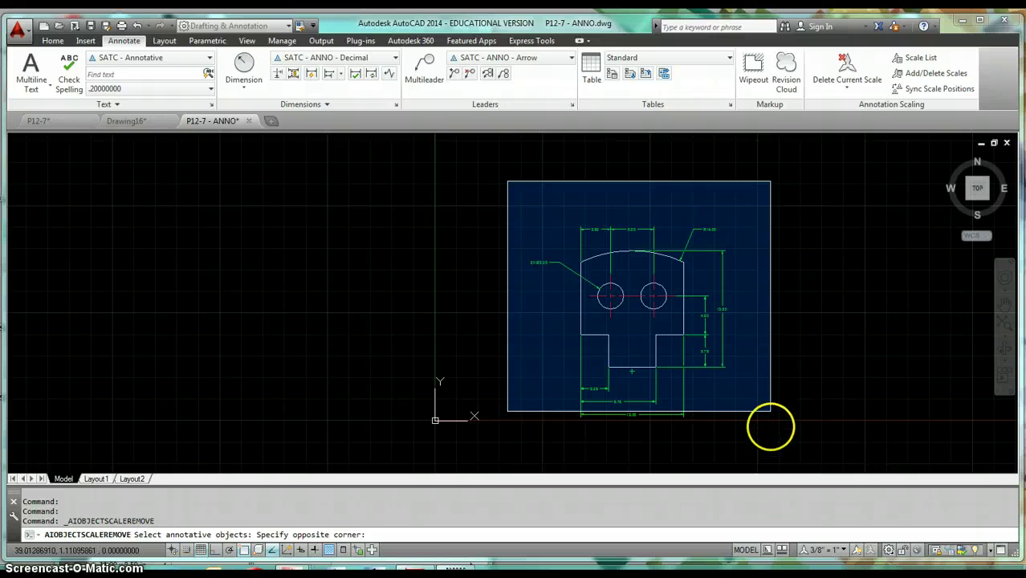
pyautogui.click(776, 435)
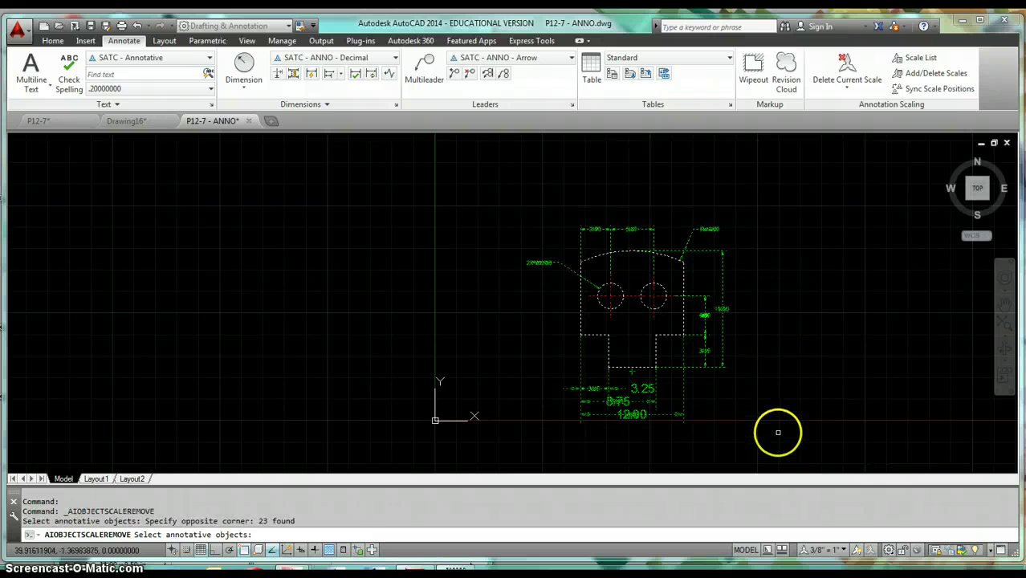
pyautogui.press('Return')
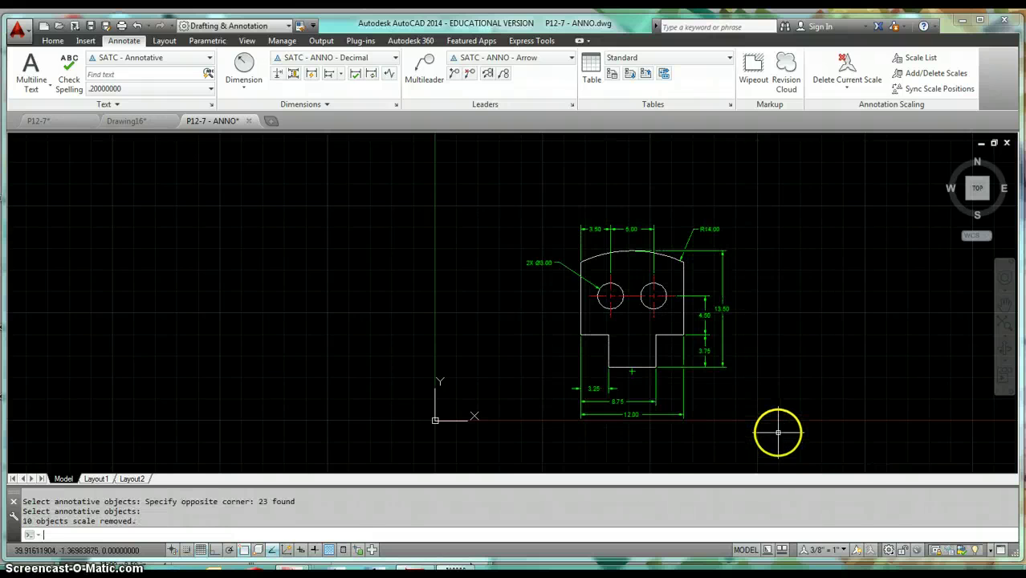
pyautogui.click(859, 556)
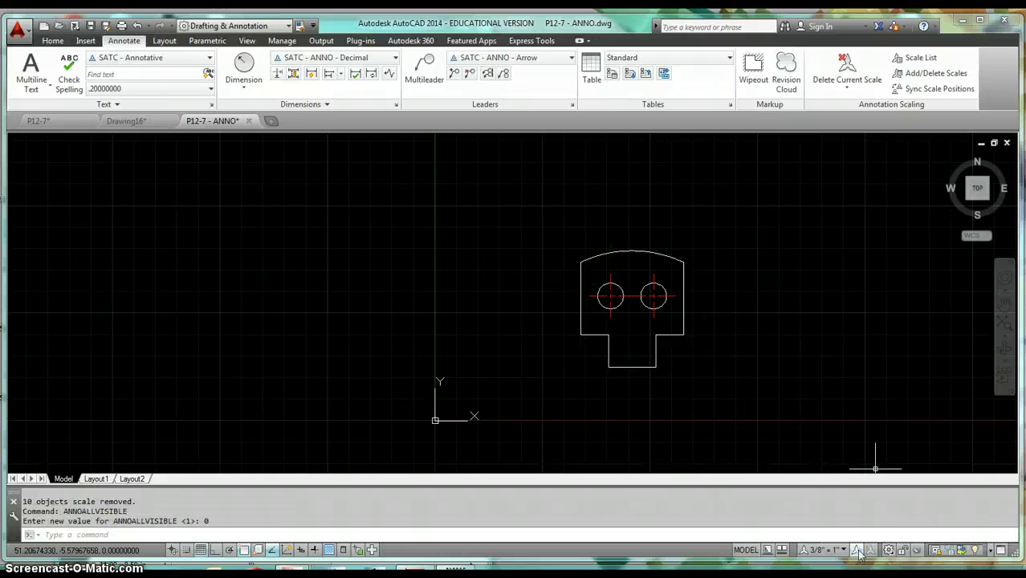
# - Change the annotation scale to 1/4" = 1" so every dimension reappears
pyautogui.scroll(2, 769, 379)
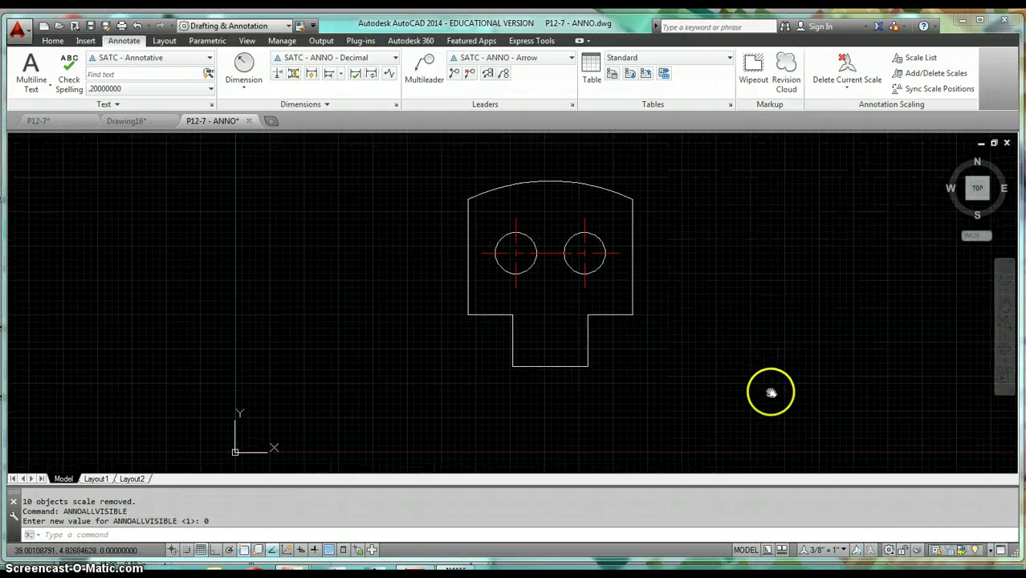
pyautogui.click(836, 550)
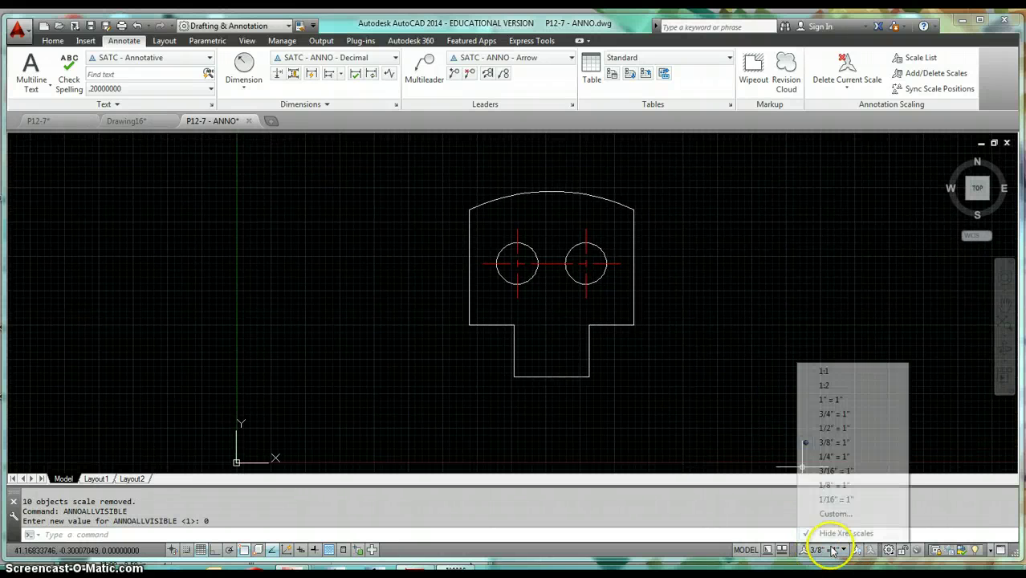
pyautogui.click(851, 457)
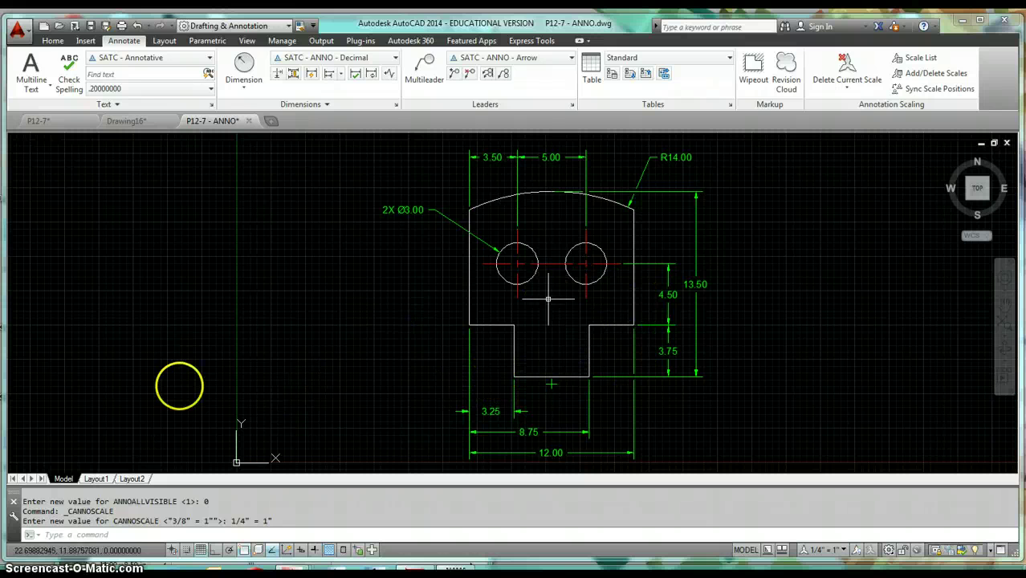
# - Switch to the Layout1 sheet
pyautogui.click(96, 479)
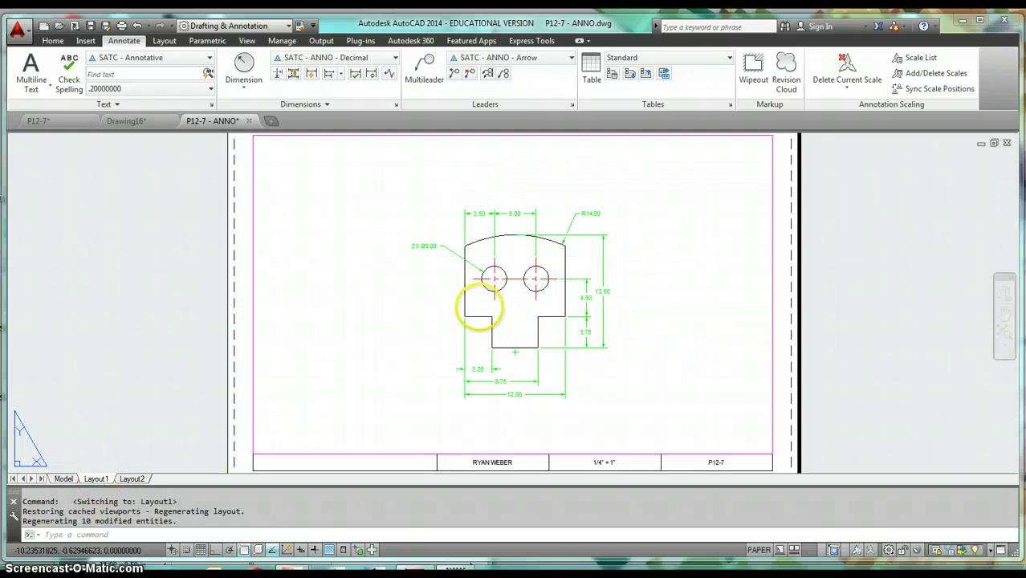
pyautogui.scroll(-2, 580, 287)
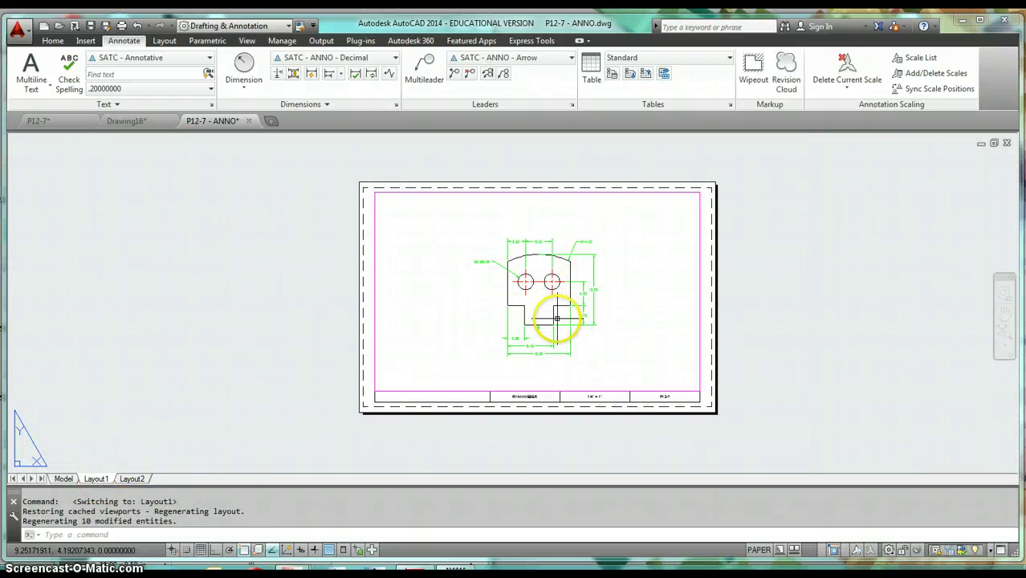
pyautogui.scroll(2, 557, 319)
pyautogui.moveTo(556, 317); pyautogui.dragTo(559, 331, button='middle')
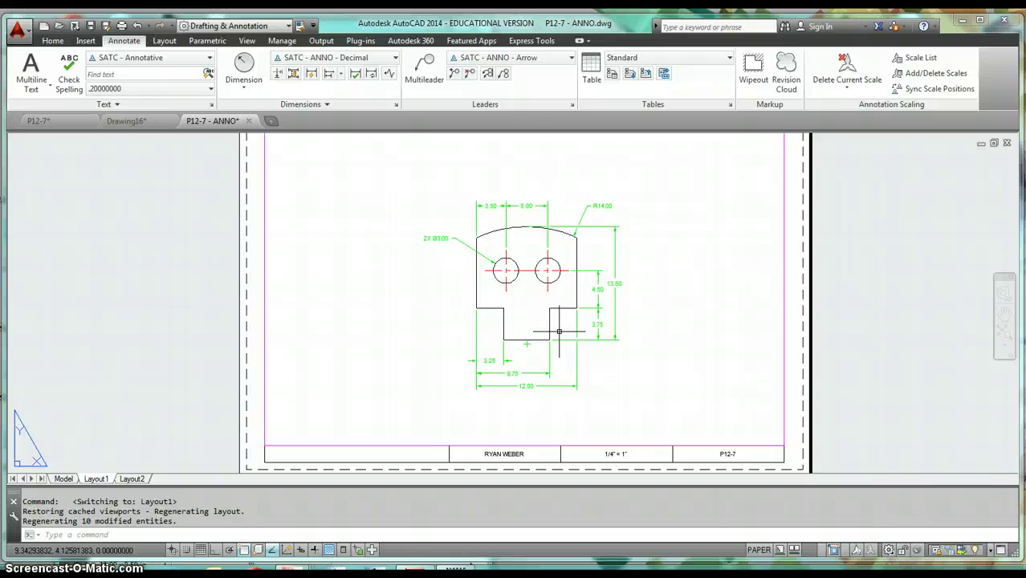
pyautogui.scroll(-2, 559, 332)
pyautogui.scroll(-1, 516, 344)
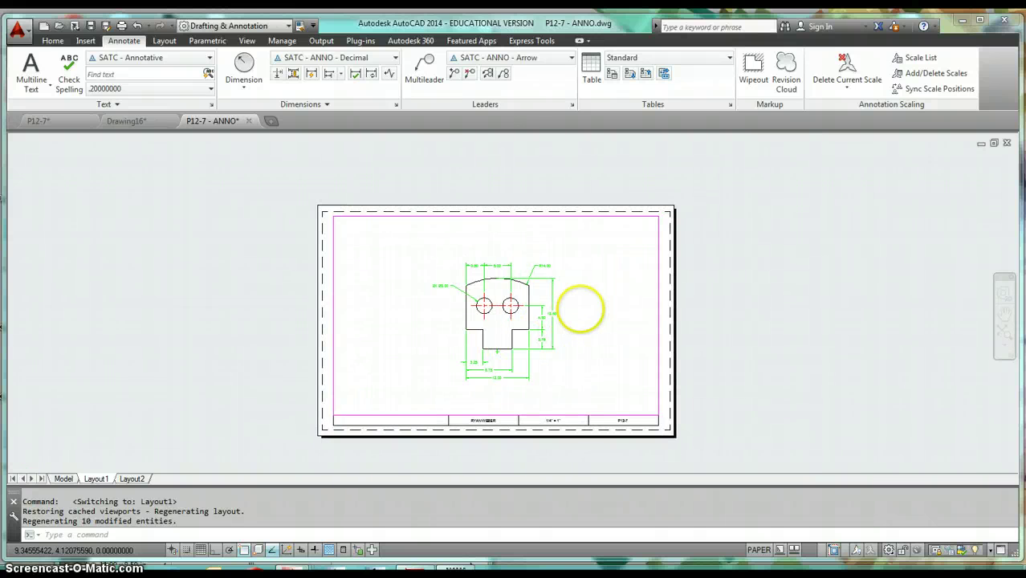
# - Delete the hole-diameter leader inside the viewport, then check Model and return to Layout1
pyautogui.doubleClick(621, 255)
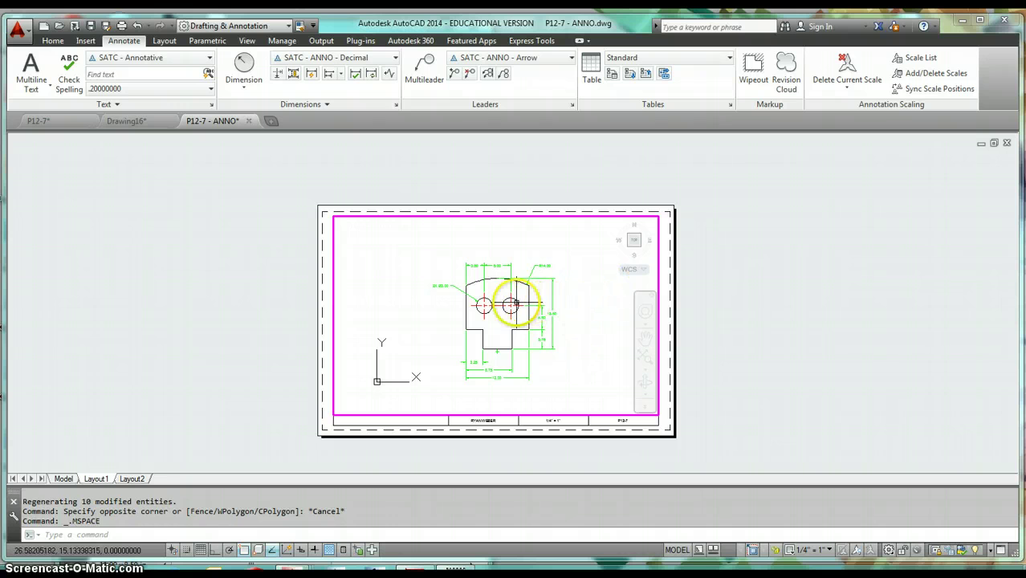
pyautogui.rightClick(514, 304)
pyautogui.press('Escape')
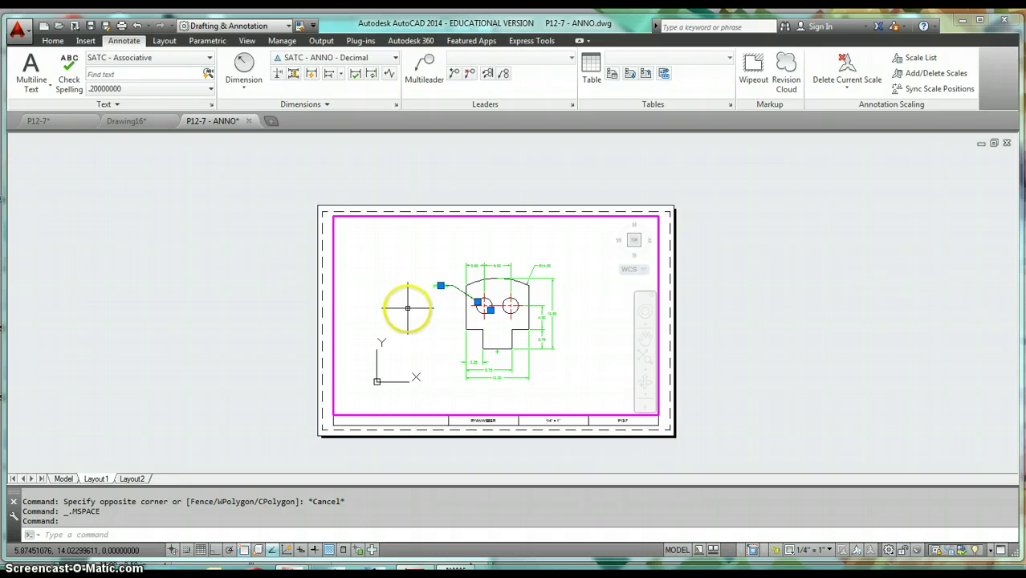
pyautogui.click(435, 295)
pyautogui.press('Delete')
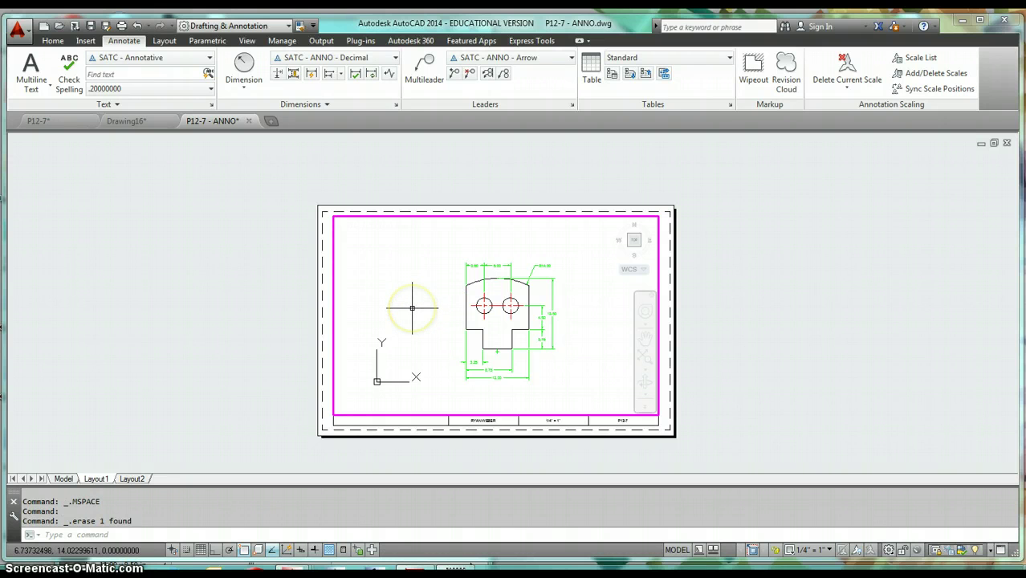
pyautogui.doubleClick(203, 278)
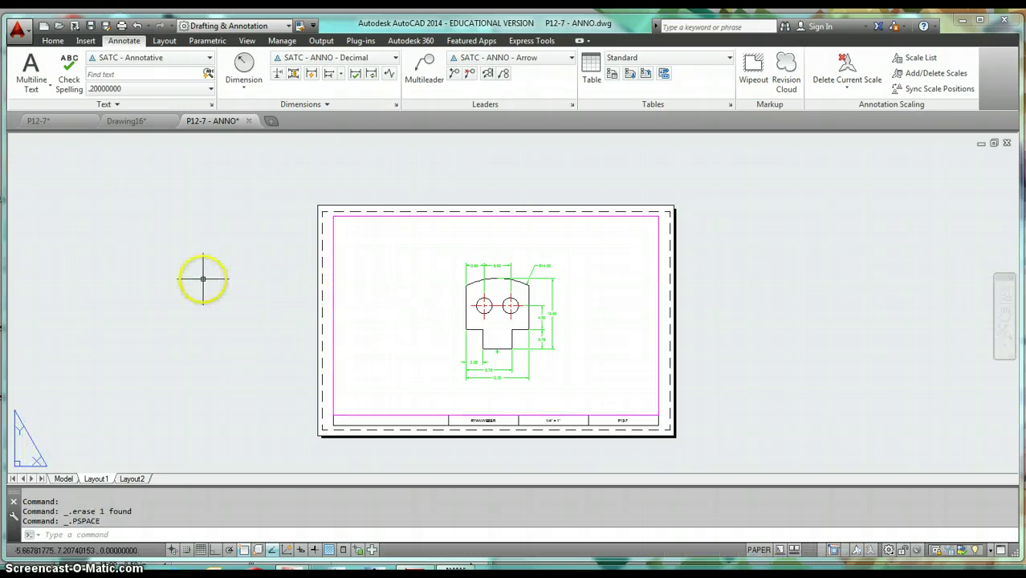
pyautogui.click(63, 479)
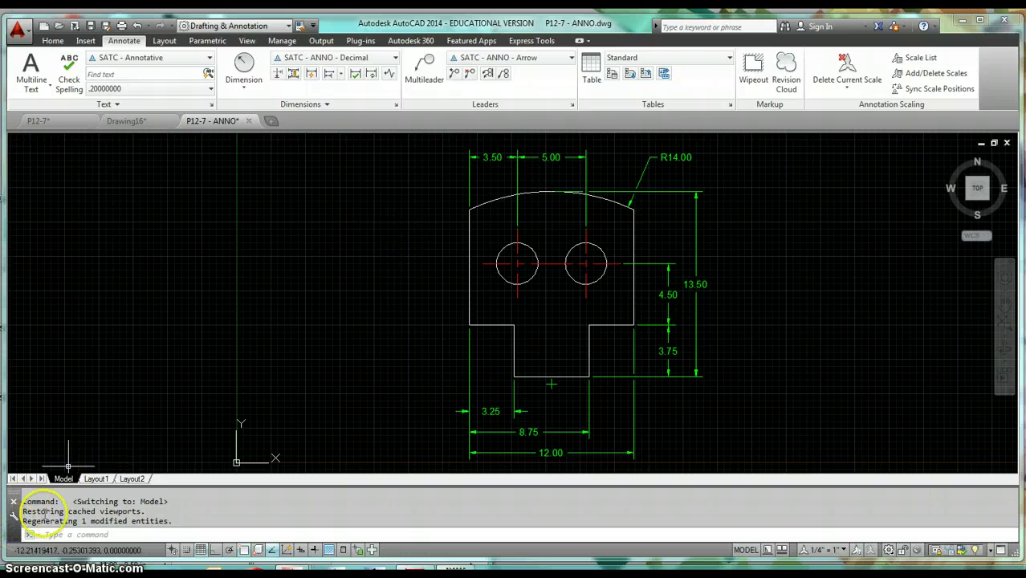
pyautogui.click(97, 479)
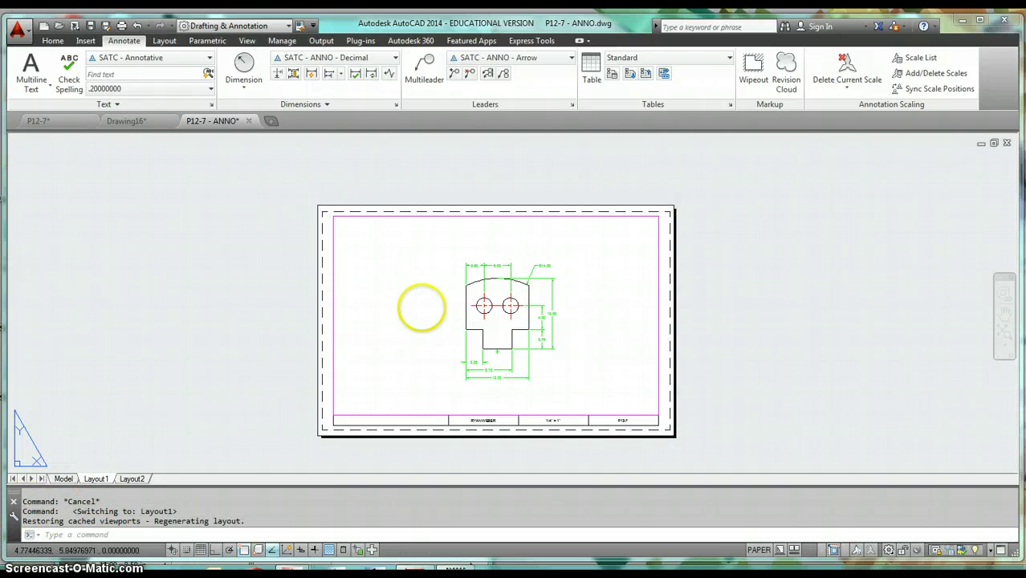
# - Return to paper space and select the Layout1 viewport, then clear the selection
pyautogui.doubleClick(402, 333)
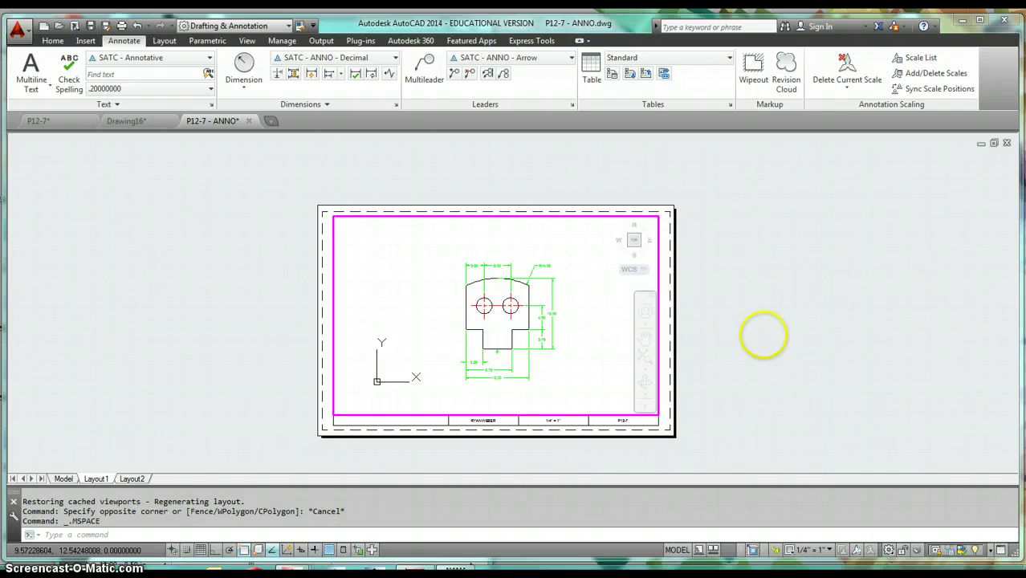
pyautogui.doubleClick(763, 335)
pyautogui.click(670, 331)
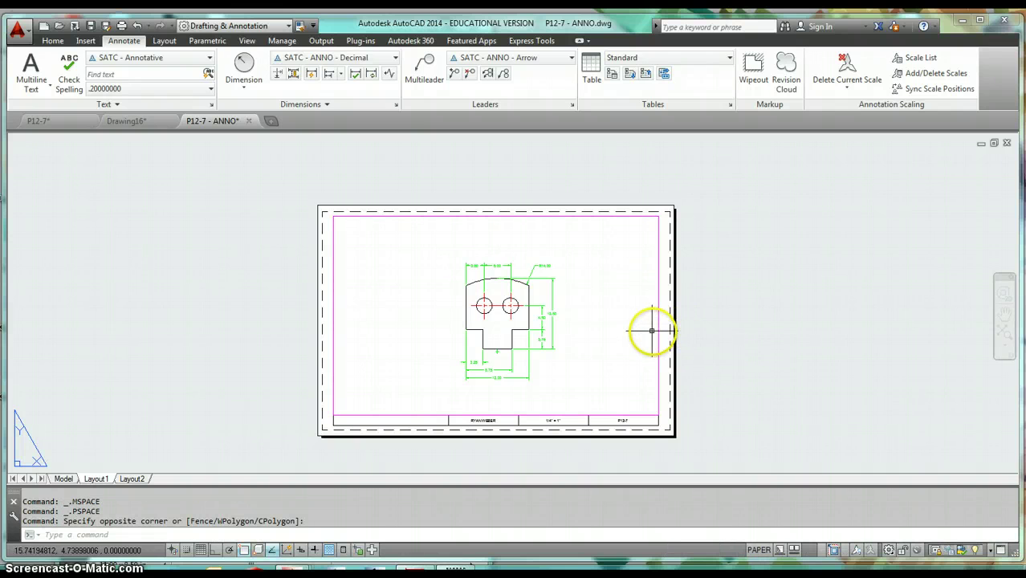
pyautogui.click(658, 334)
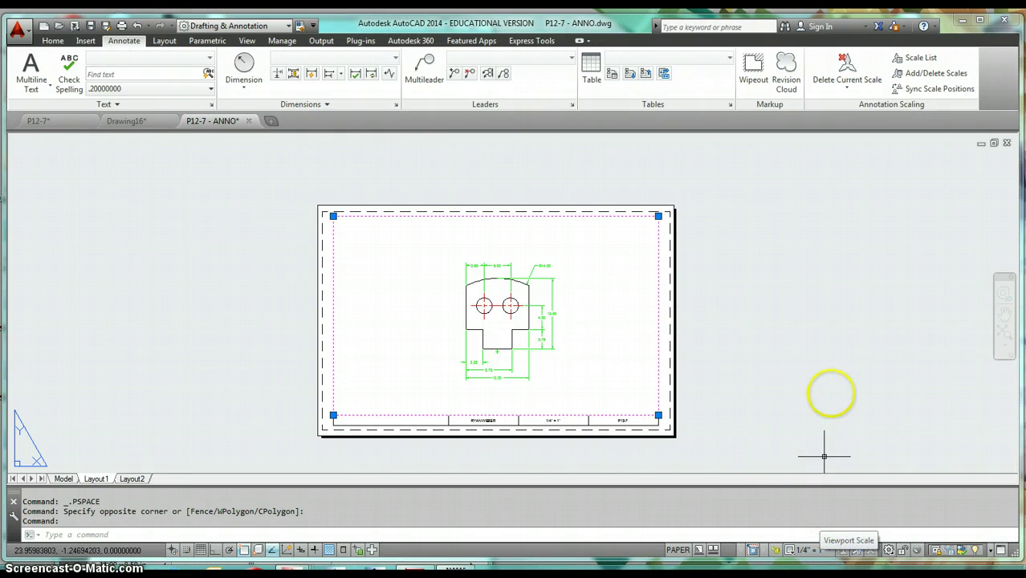
pyautogui.press('Escape')
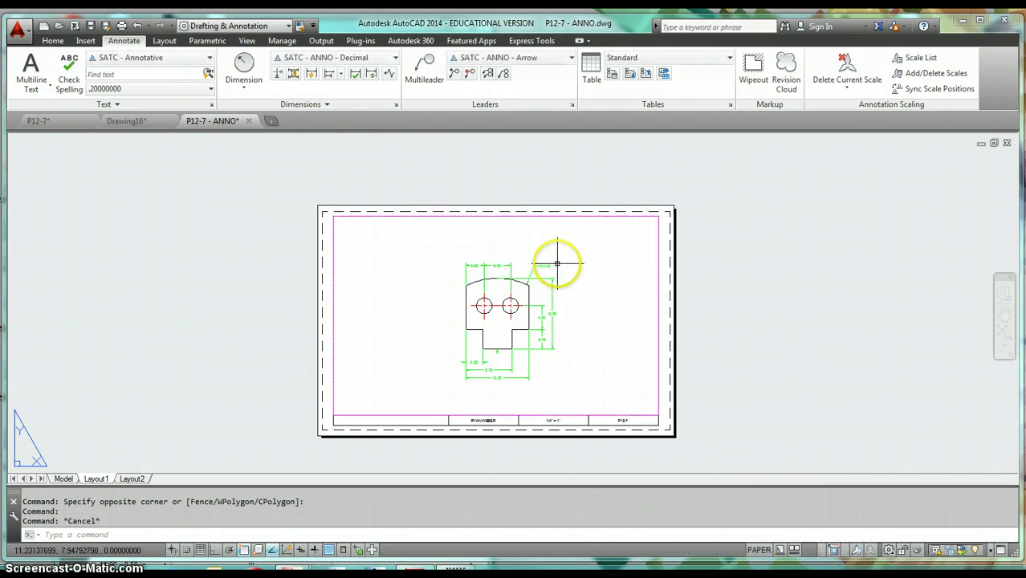
pyautogui.click(591, 295)
# - Activate the viewport and zoom in so the part appears larger
pyautogui.doubleClick(595, 293)
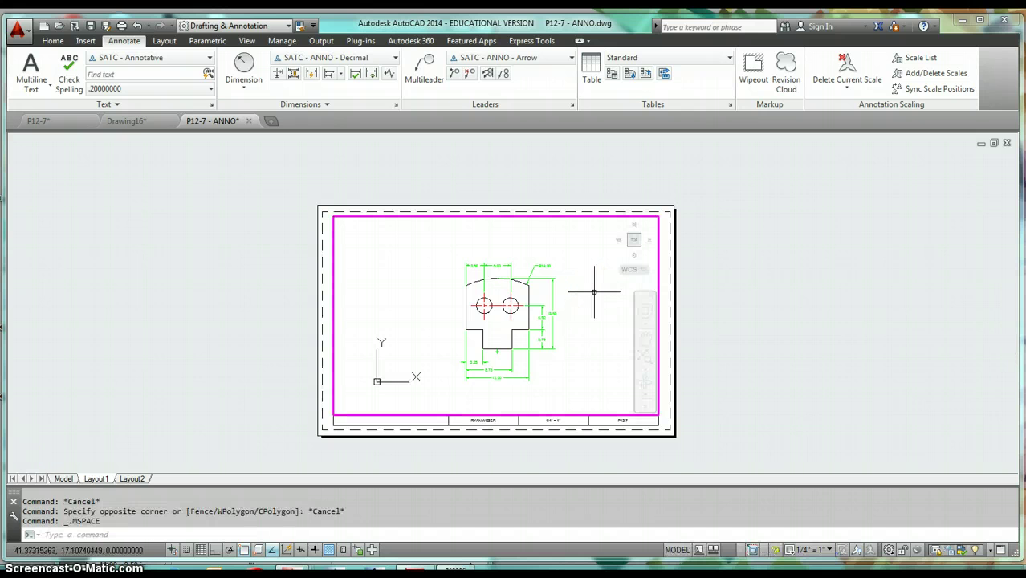
pyautogui.click(593, 313)
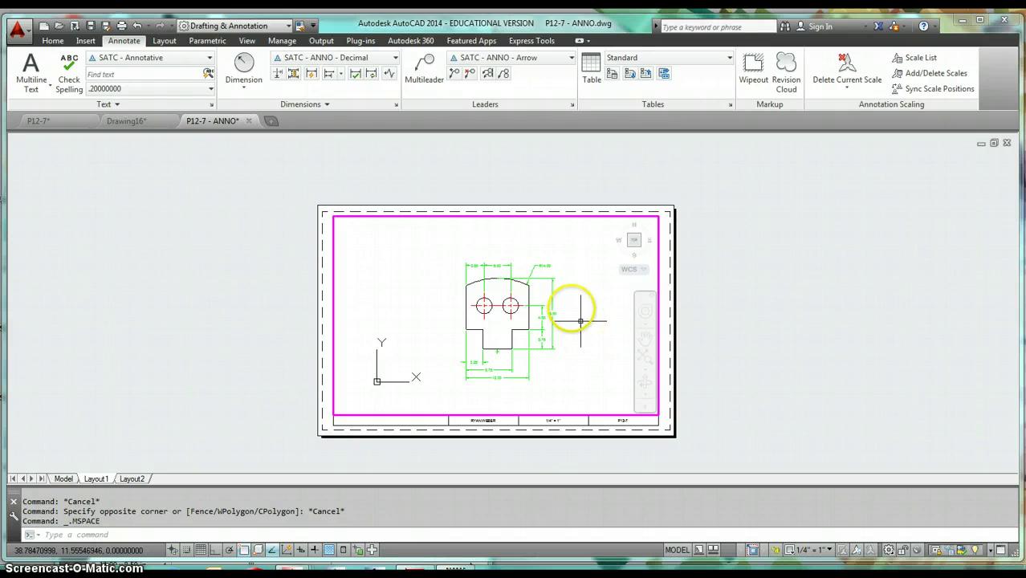
pyautogui.scroll(4, 570, 304)
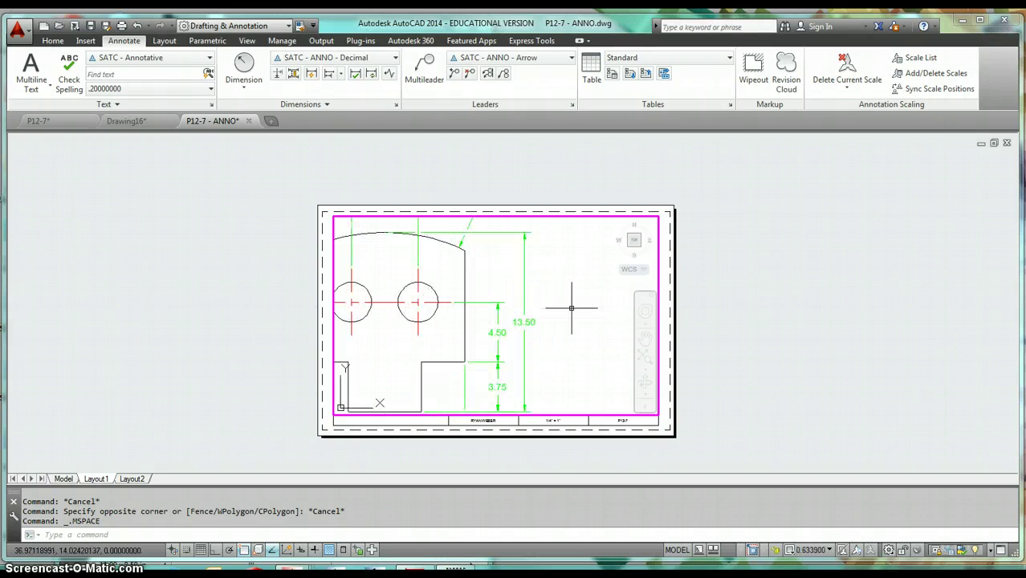
pyautogui.scroll(2, 571, 308)
pyautogui.scroll(2, 571, 307)
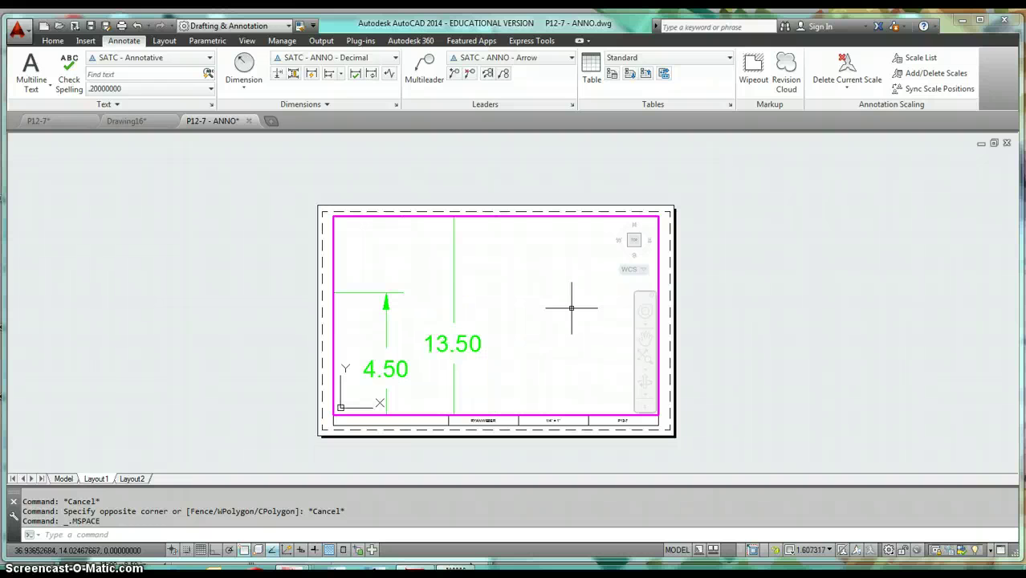
pyautogui.scroll(-8, 571, 307)
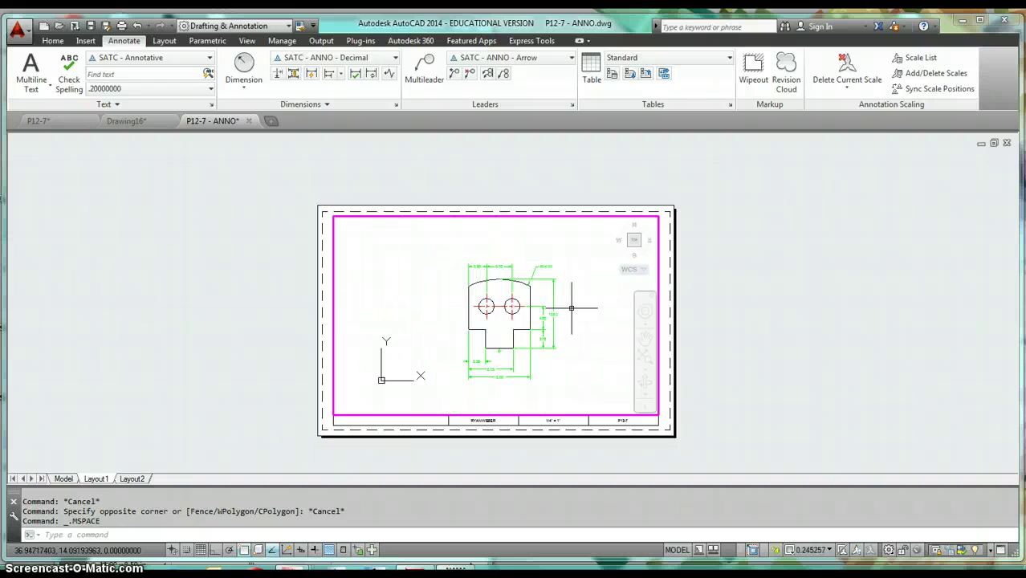
pyautogui.scroll(-1, 571, 308)
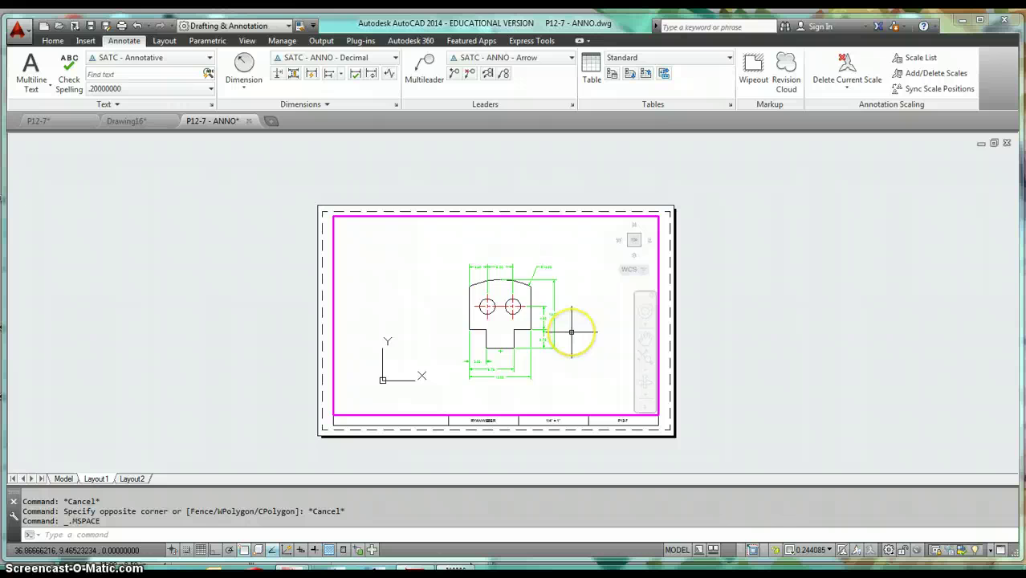
pyautogui.scroll(2, 571, 332)
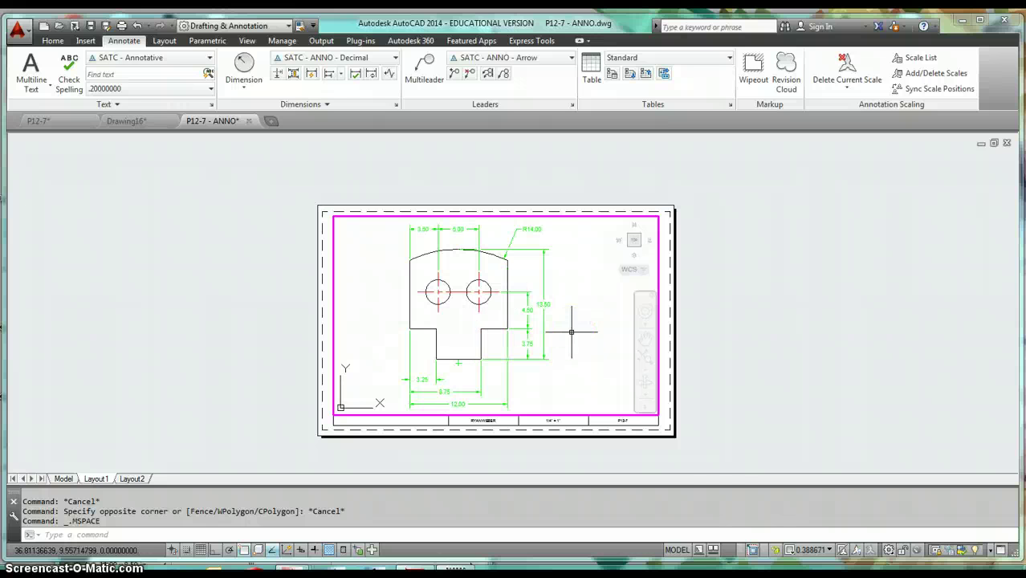
# - Set the viewport scale to 1/4" = 1" and pan the part toward the sheet centre
pyautogui.click(817, 551)
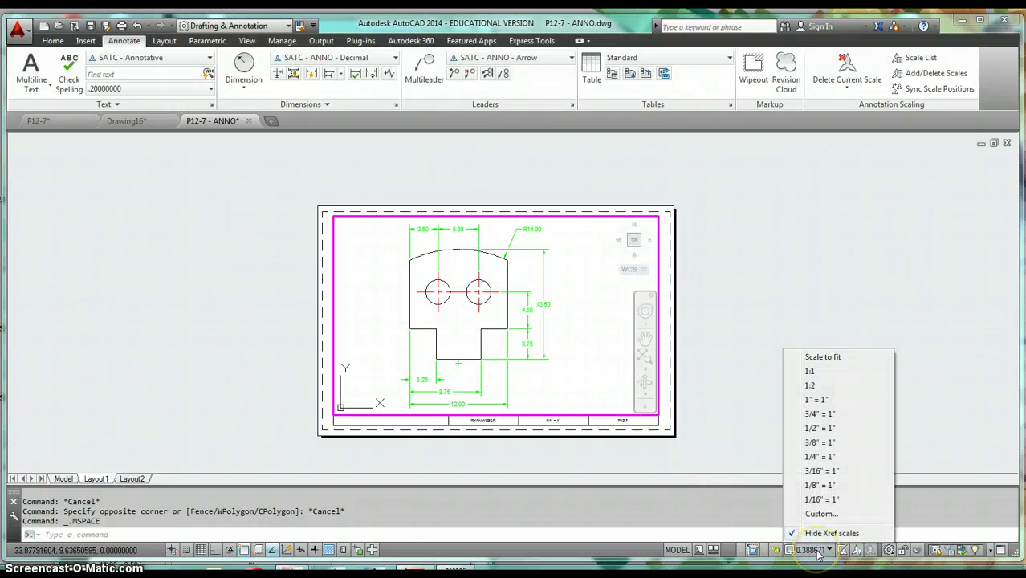
pyautogui.click(824, 457)
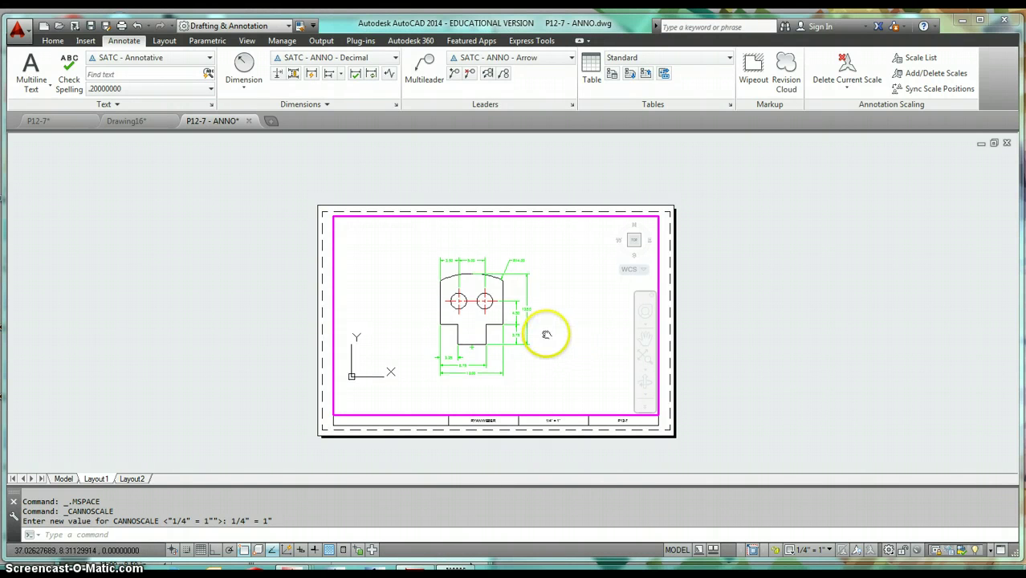
pyautogui.moveTo(547, 332)
pyautogui.mouseDown(button='middle')
pyautogui.moveTo(572, 332)
pyautogui.moveTo(549, 347)
pyautogui.moveTo(511, 342)
pyautogui.moveTo(570, 331)
pyautogui.mouseUp(button='middle')
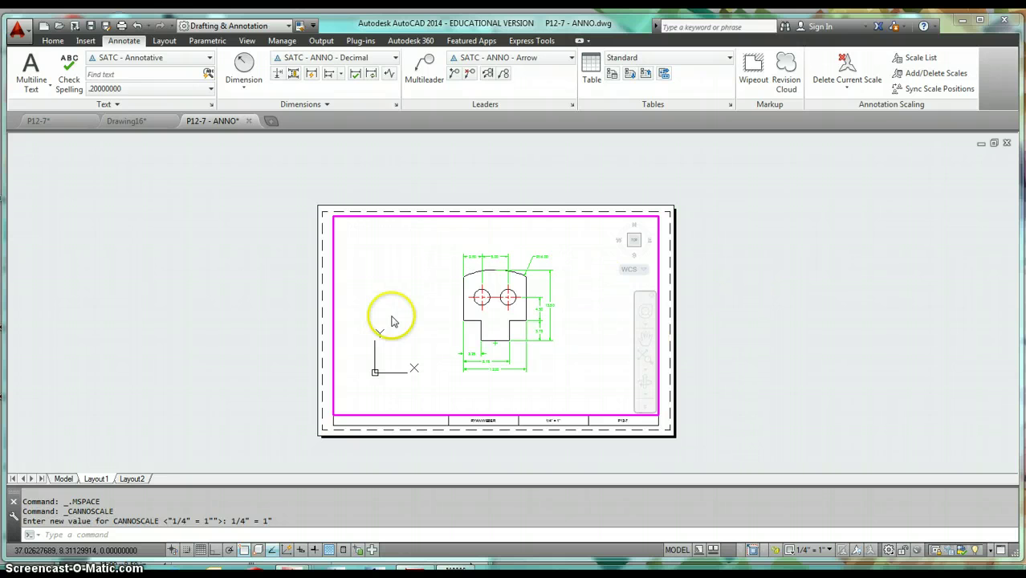
# - Back in paper space, select the viewport and lock it
pyautogui.doubleClick(791, 290)
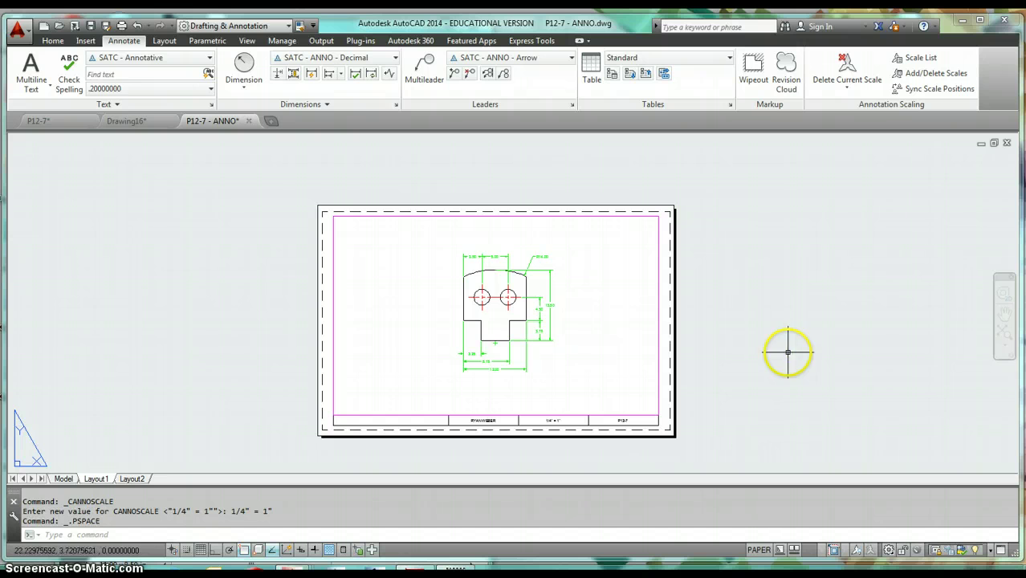
pyautogui.click(659, 330)
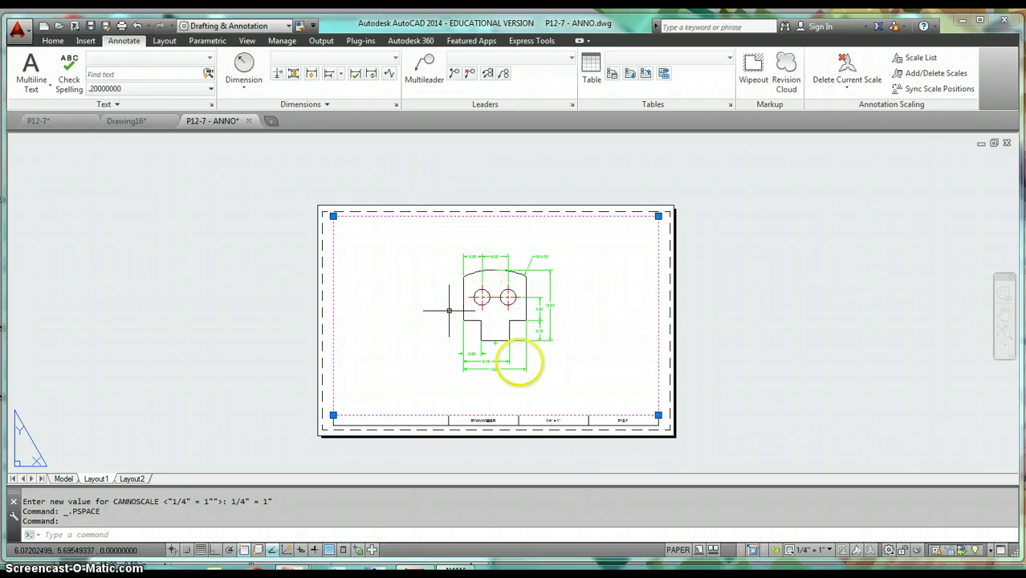
pyautogui.click(775, 551)
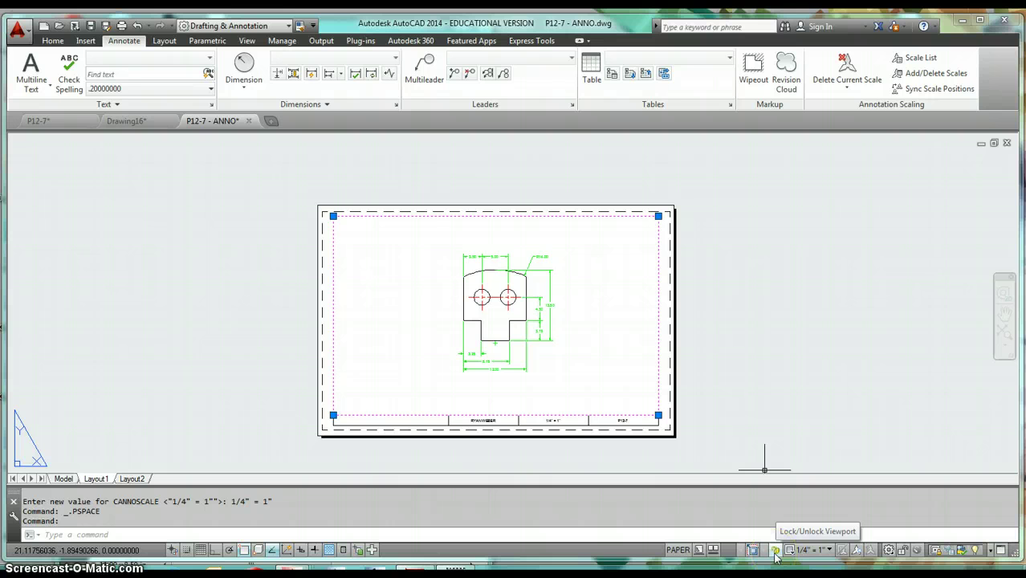
pyautogui.click(775, 552)
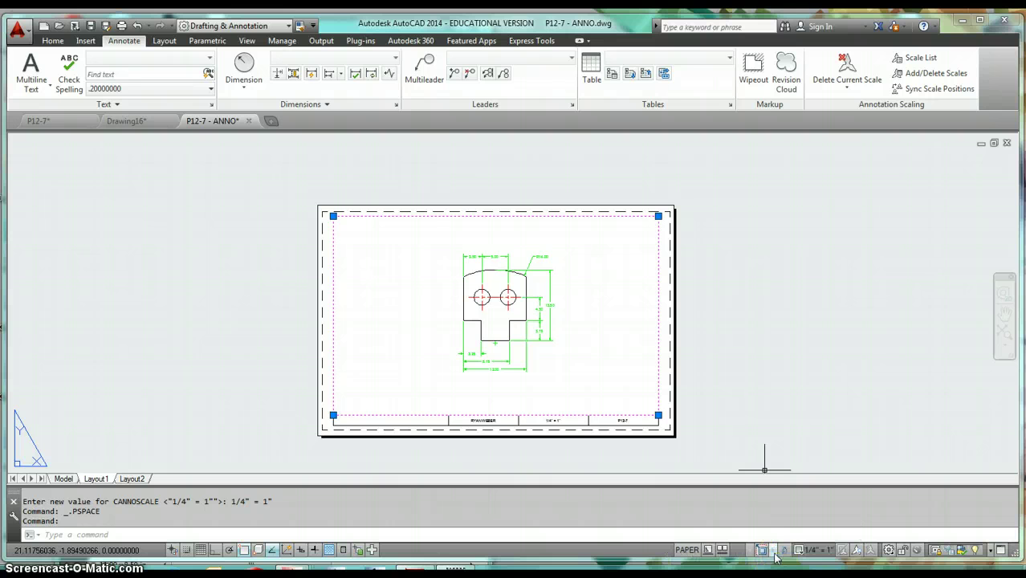
# - Enter the viewport to test the lock by zooming and panning, then leave to paper space
pyautogui.doubleClick(600, 314)
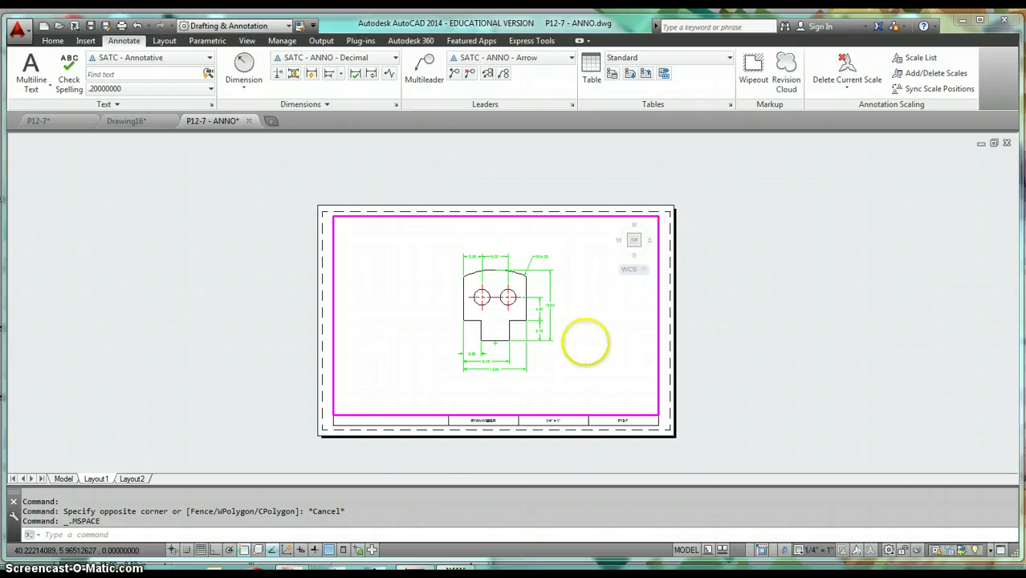
pyautogui.scroll(2, 584, 337)
pyautogui.scroll(-2, 551, 319)
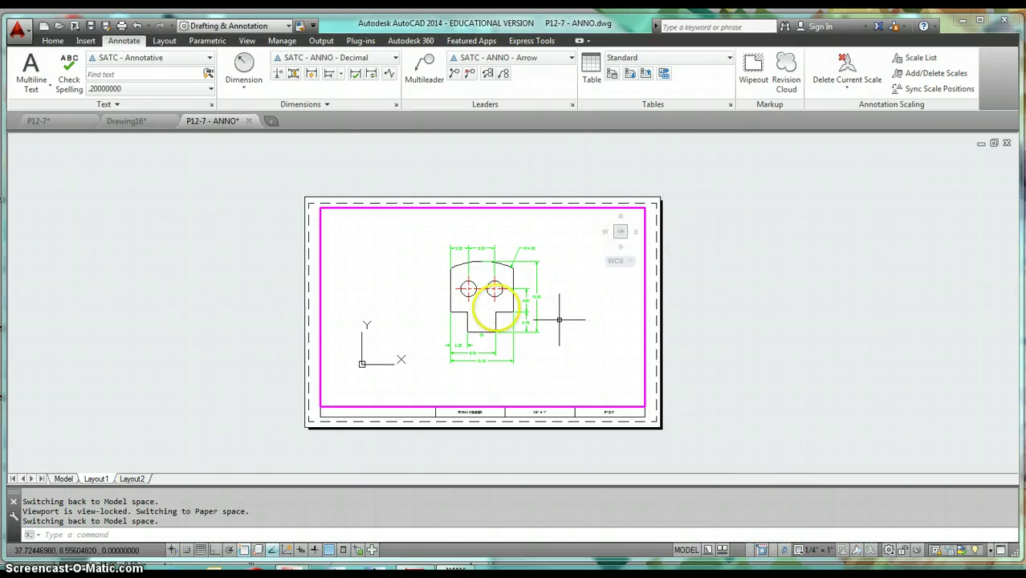
pyautogui.moveTo(560, 320); pyautogui.dragTo(621, 318, button='middle')
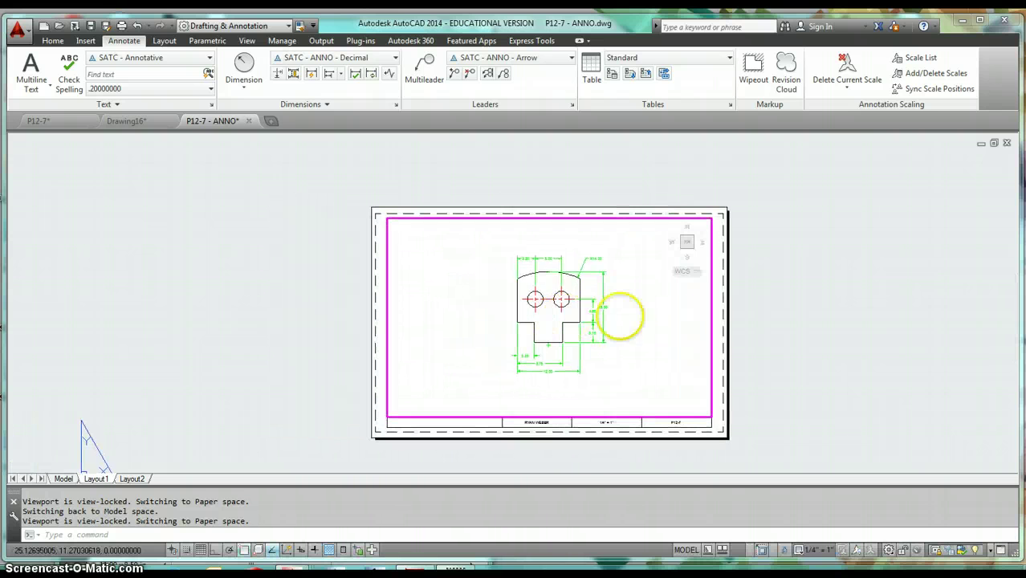
pyautogui.scroll(2, 621, 317)
pyautogui.scroll(-2, 630, 315)
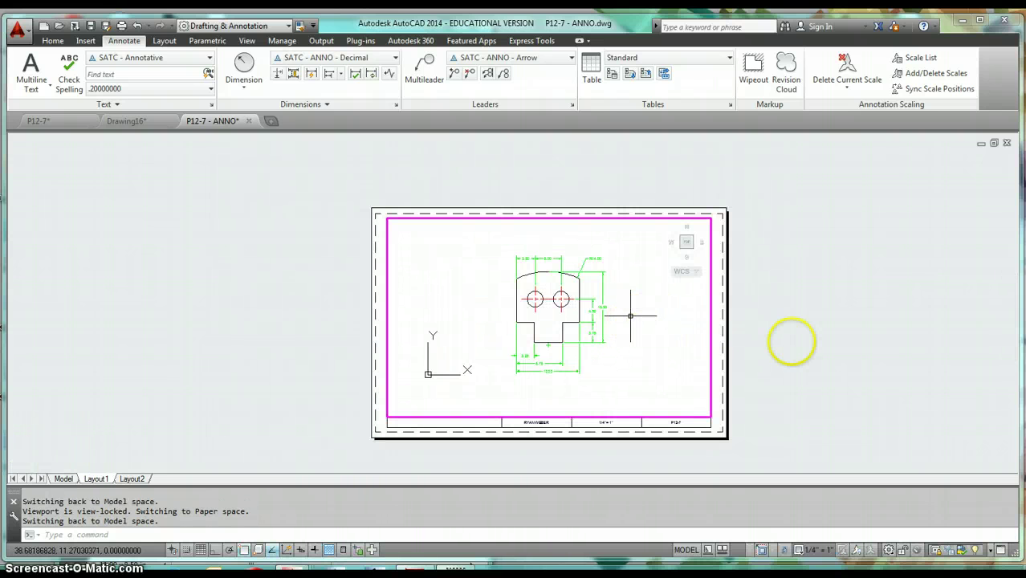
pyautogui.doubleClick(792, 347)
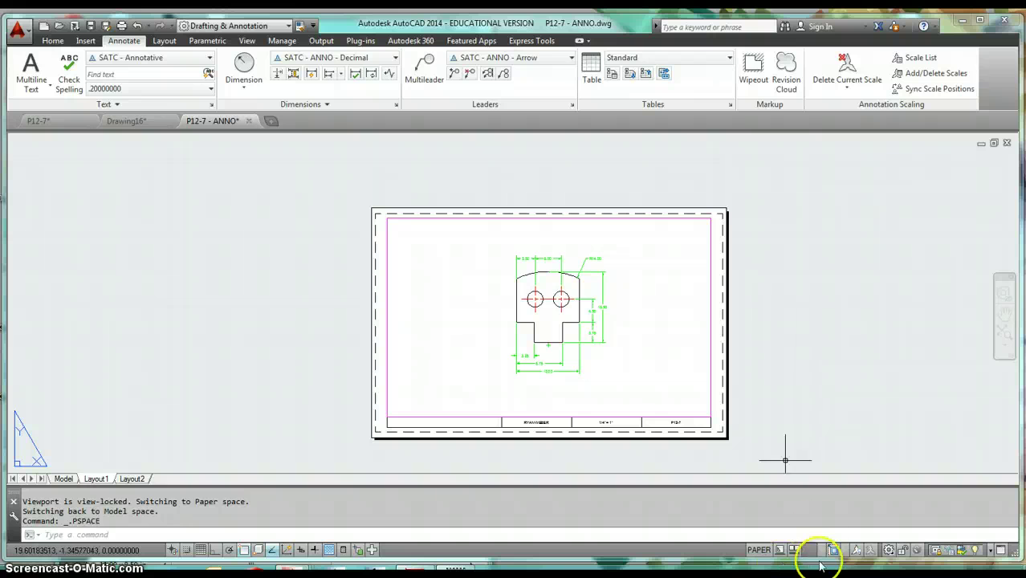
# - Select the viewport to confirm its 1/4" = 1" scale, then deselect it
pyautogui.click(726, 397)
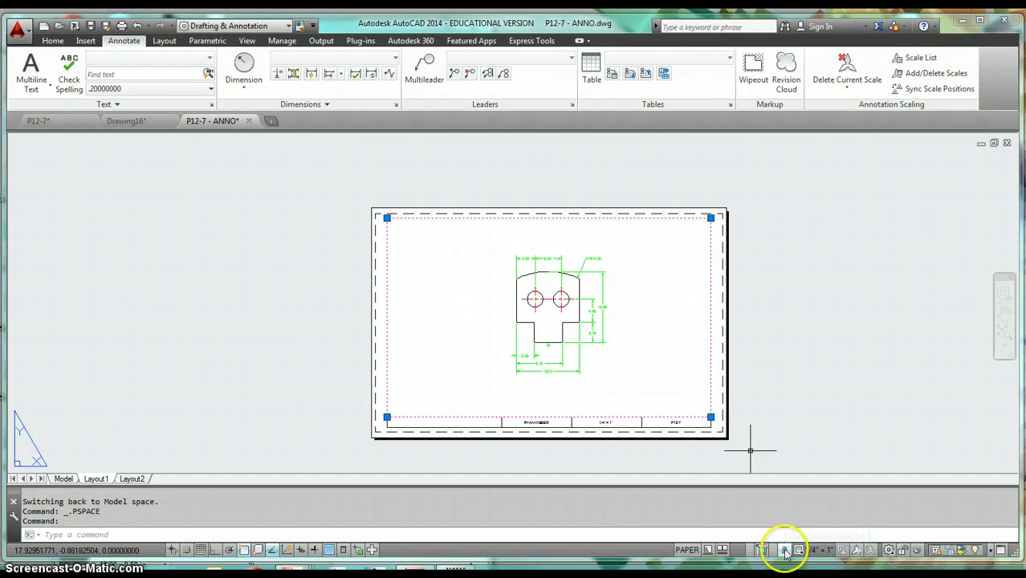
pyautogui.press('Escape')
pyautogui.press('Escape')
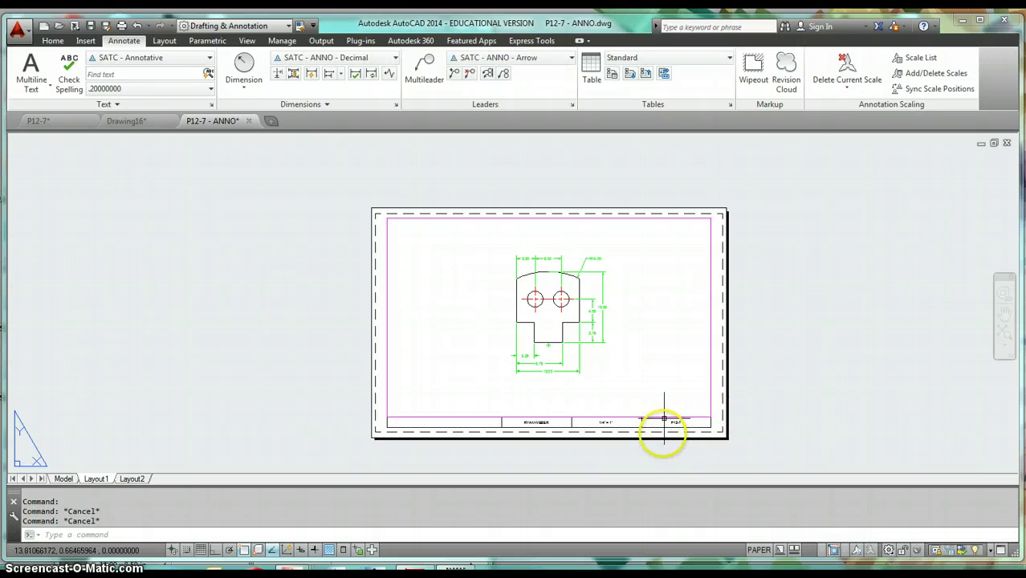
pyautogui.scroll(2, 664, 418)
pyautogui.scroll(-2, 668, 416)
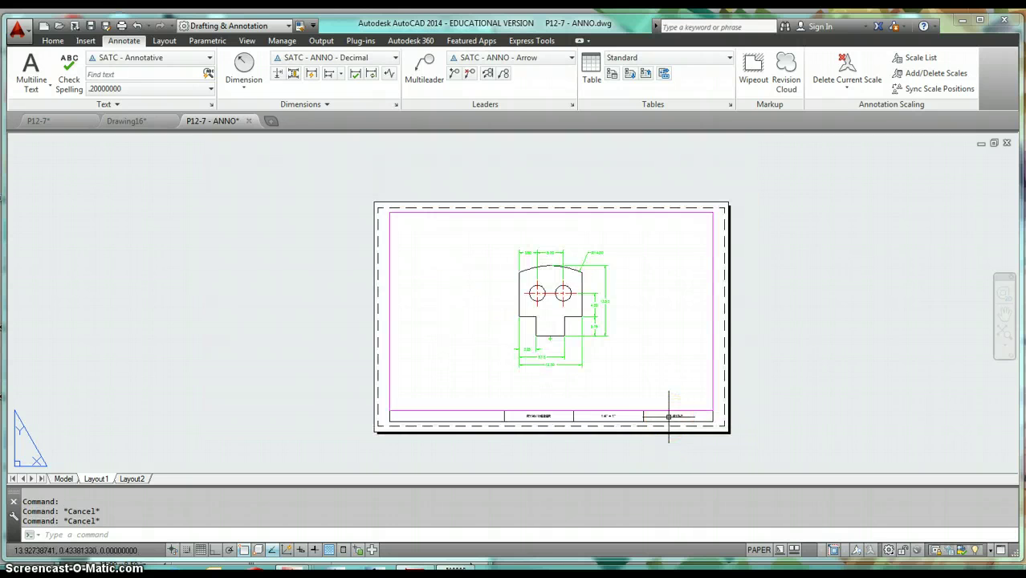
pyautogui.scroll(2, 668, 416)
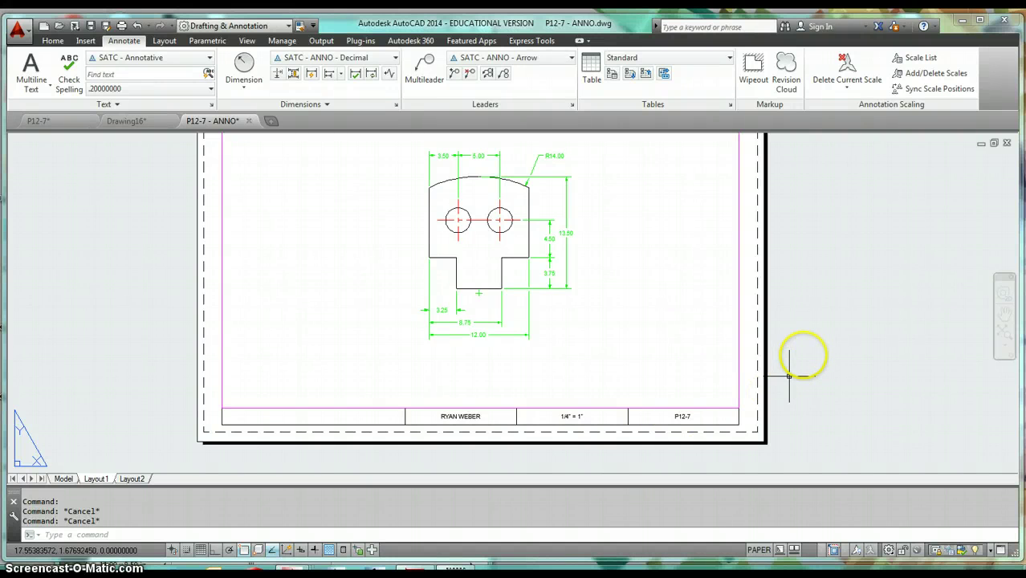
# - Zoom window into an area of the Layout1 sheet
pyautogui.moveTo(797, 351); pyautogui.dragTo(804, 367, button='middle')
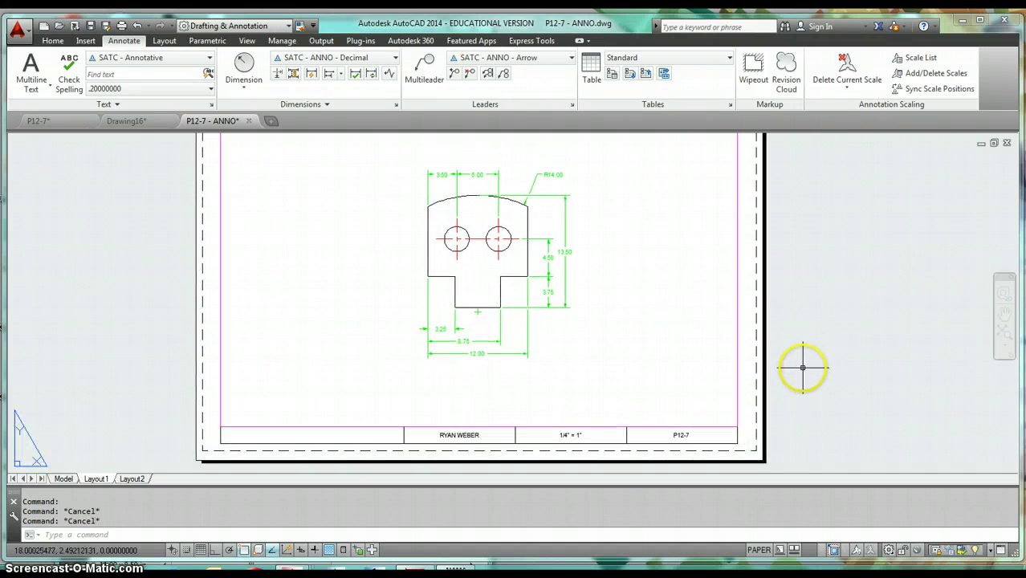
pyautogui.scroll(-2, 803, 367)
pyautogui.scroll(2, 769, 359)
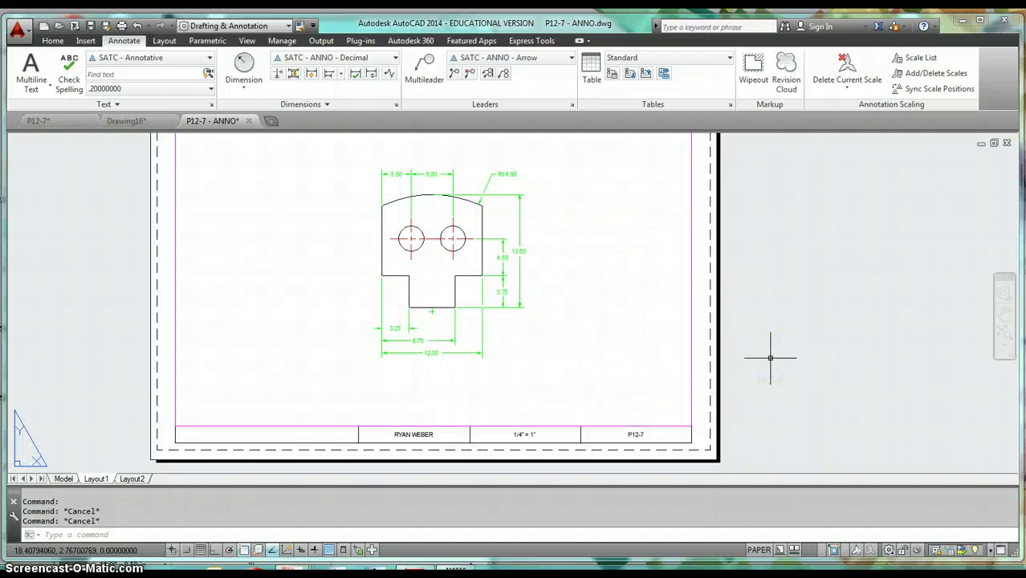
pyautogui.scroll(-2, 770, 359)
pyautogui.moveTo(786, 355); pyautogui.dragTo(778, 360, button='middle')
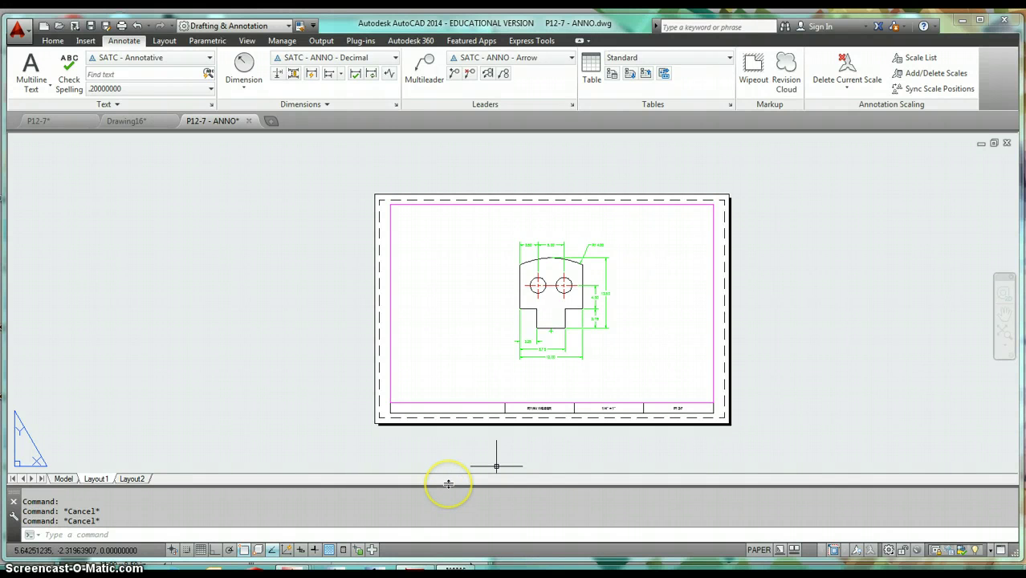
pyautogui.click(919, 386)
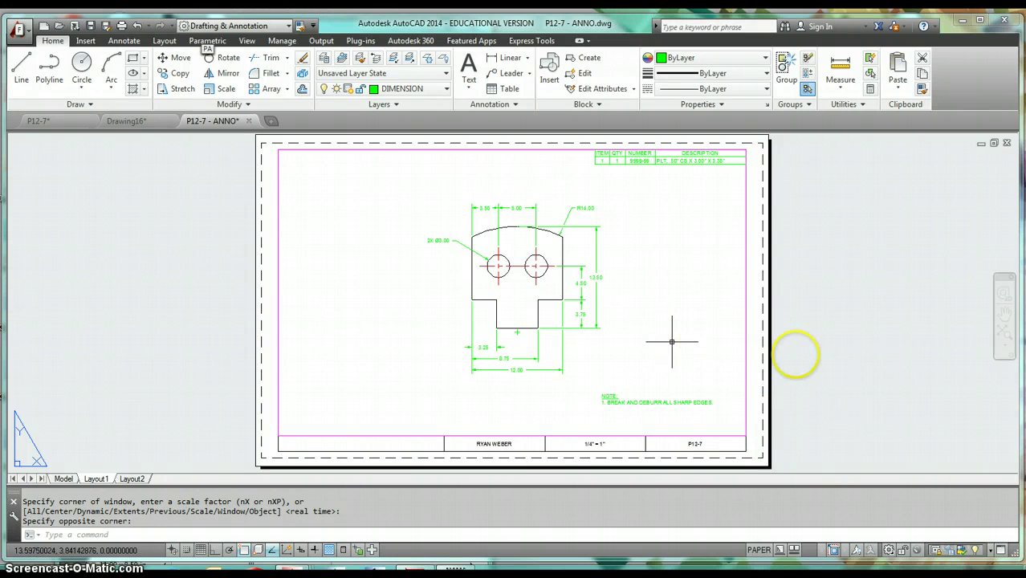
pyautogui.click(876, 415)
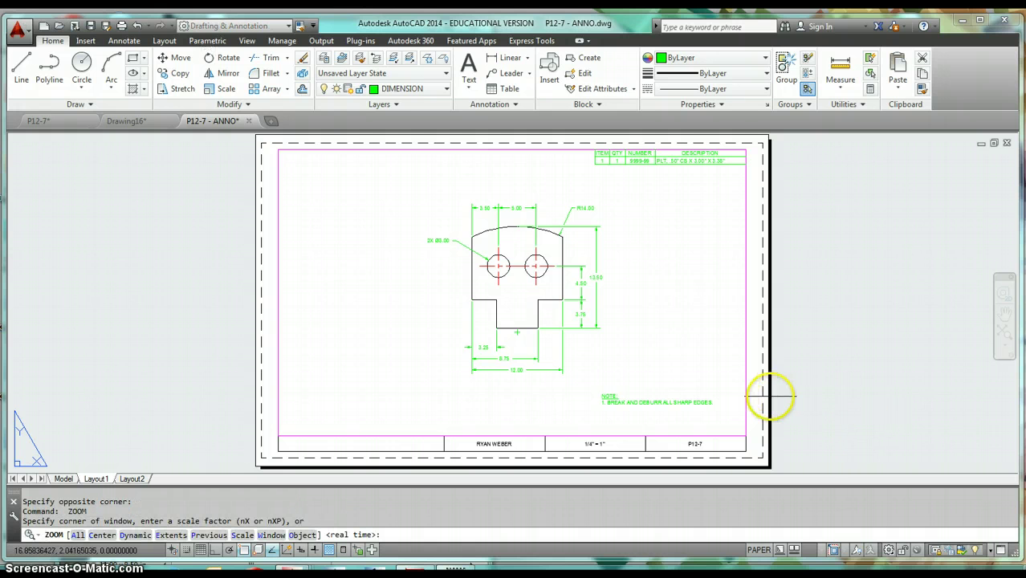
pyautogui.press('Escape')
pyautogui.write('m')
pyautogui.press('Return')
pyautogui.click(649, 398)
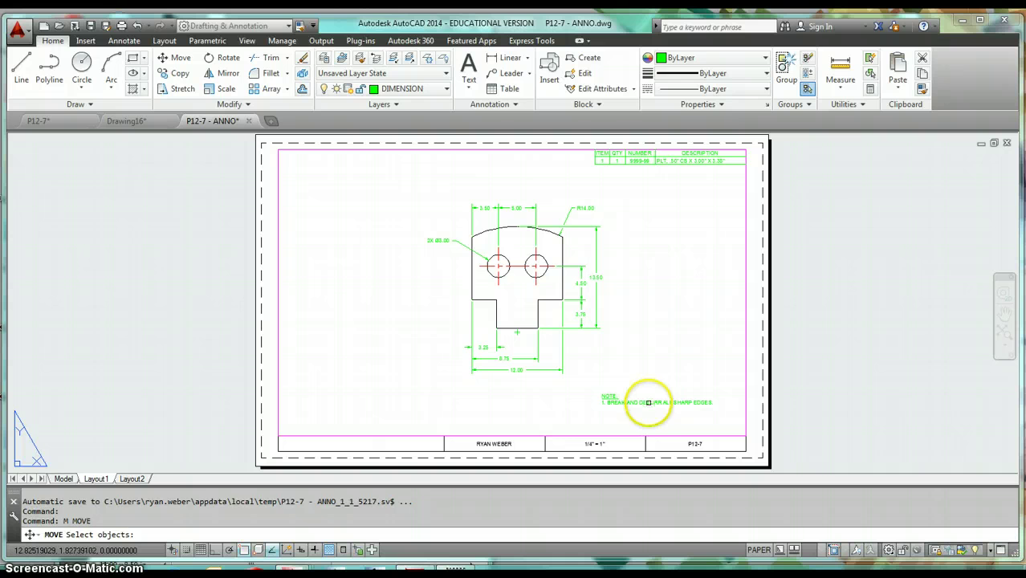
pyautogui.press('Return')
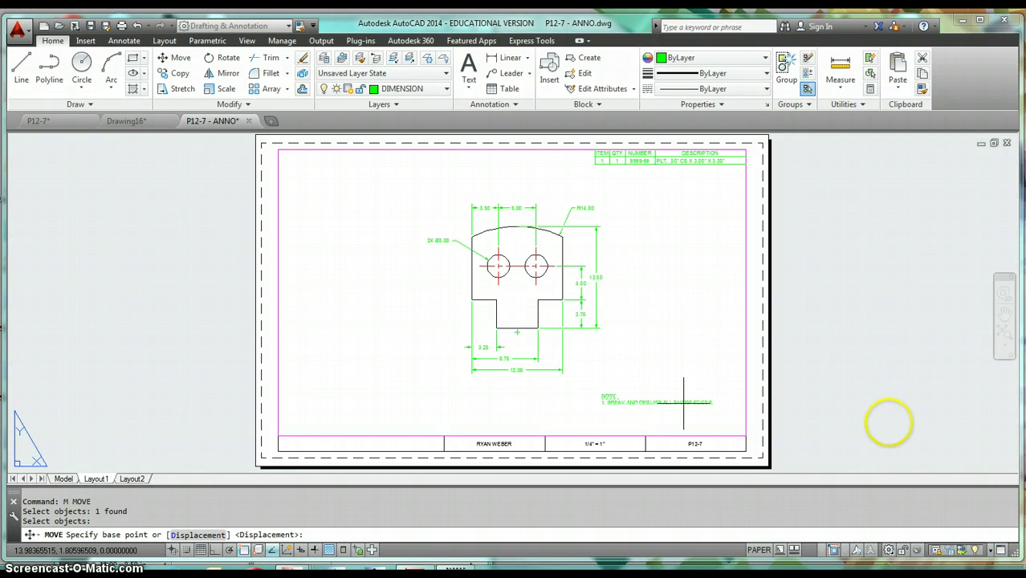
pyautogui.click(889, 423)
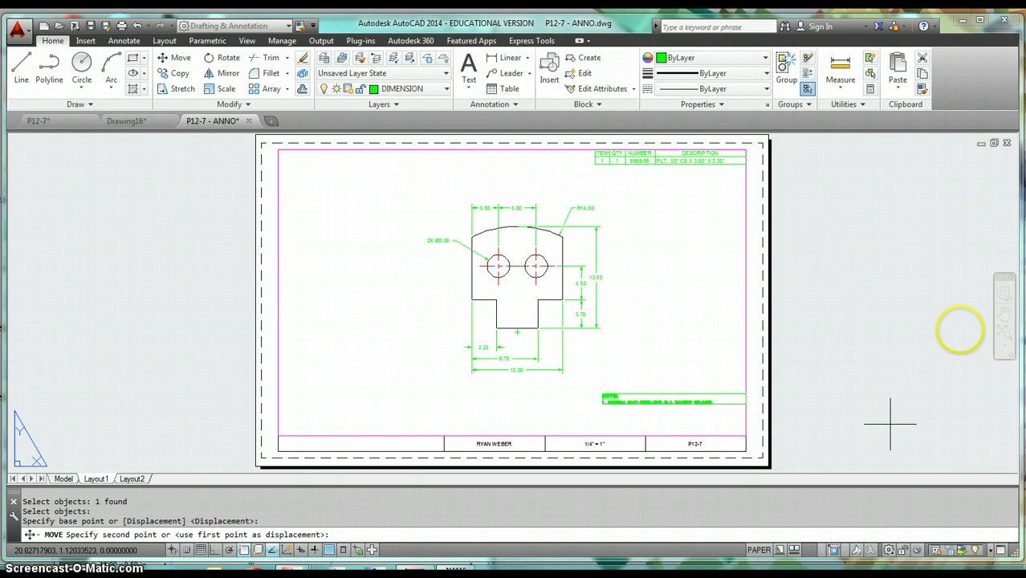
pyautogui.press('Escape')
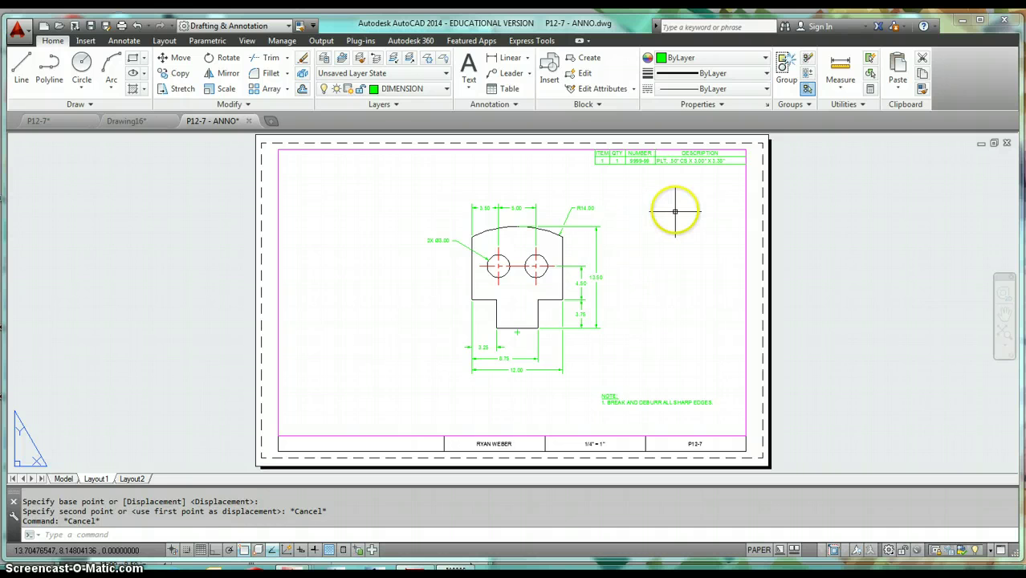
# - Inspect the parts list, part and note, then activate the viewport for model-space work
pyautogui.scroll(4, 675, 209)
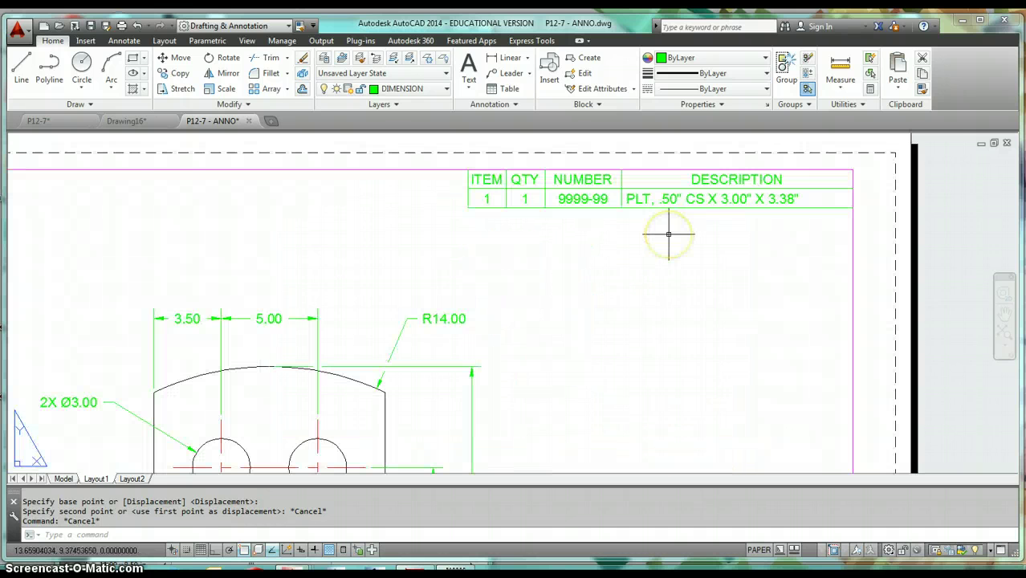
pyautogui.scroll(2, 668, 234)
pyautogui.moveTo(668, 232); pyautogui.dragTo(668, 285, button='middle')
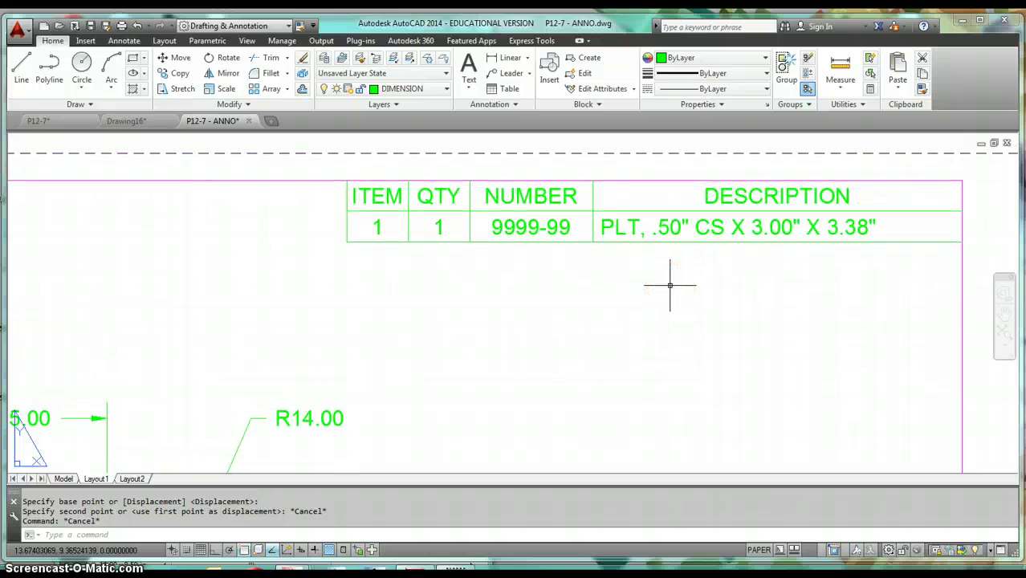
pyautogui.scroll(-5, 670, 285)
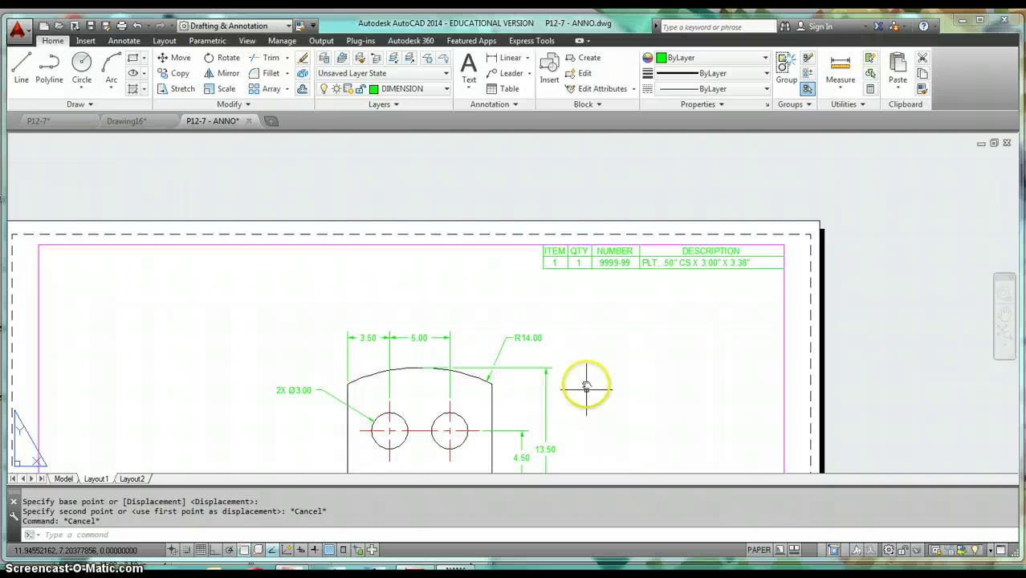
pyautogui.moveTo(586, 385)
pyautogui.mouseDown(button='middle')
pyautogui.moveTo(586, 259)
pyautogui.moveTo(679, 230)
pyautogui.mouseUp(button='middle')
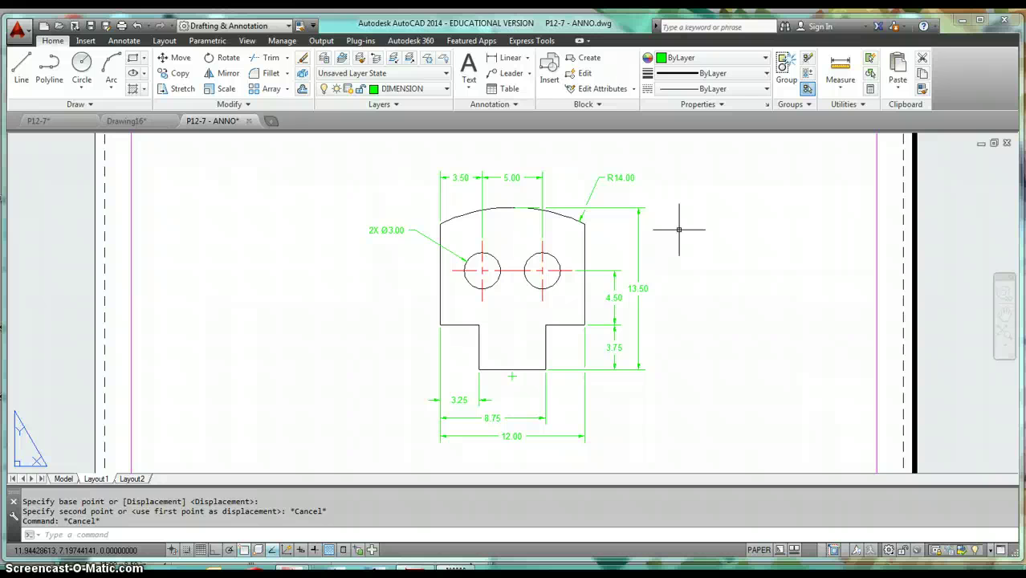
pyautogui.moveTo(755, 417); pyautogui.dragTo(731, 301, button='middle')
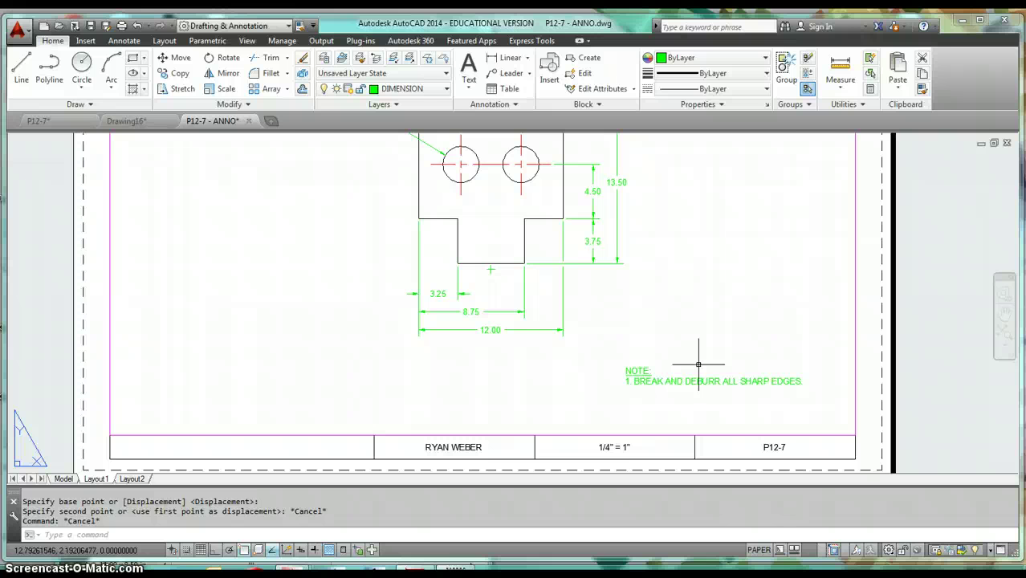
pyautogui.scroll(-2, 698, 365)
pyautogui.moveTo(699, 365); pyautogui.dragTo(564, 393, button='middle')
pyautogui.doubleClick(285, 320)
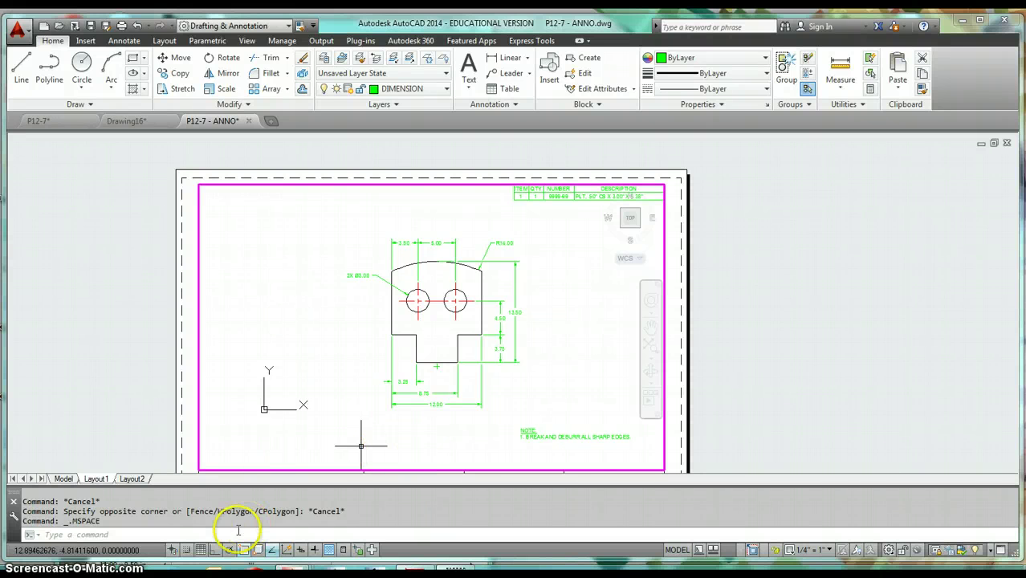
# - Turn on the viewport grid, return to paper space, and fit the whole Layout1 sheet in view
pyautogui.click(201, 550)
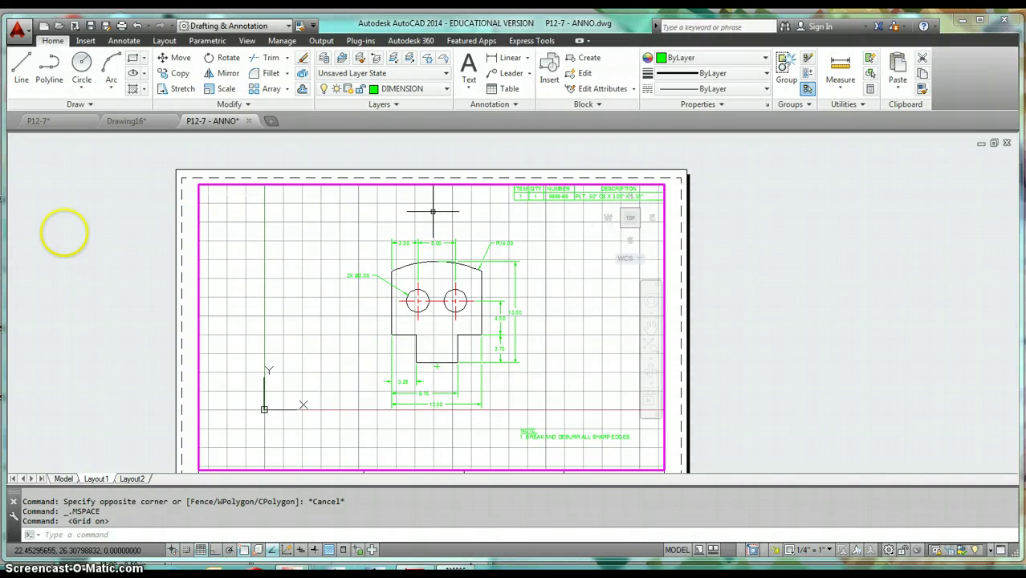
pyautogui.doubleClick(92, 247)
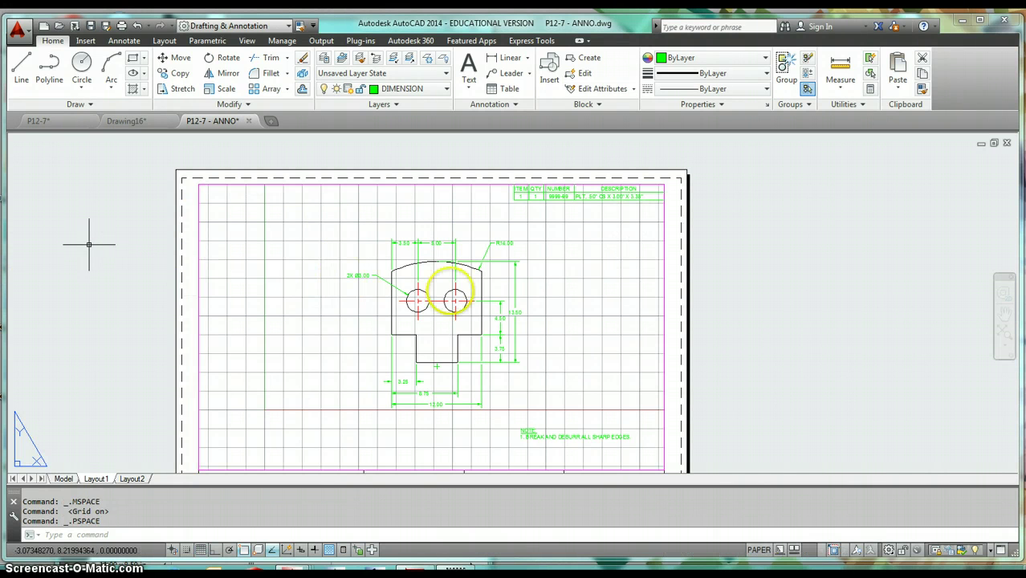
pyautogui.scroll(-1, 552, 301)
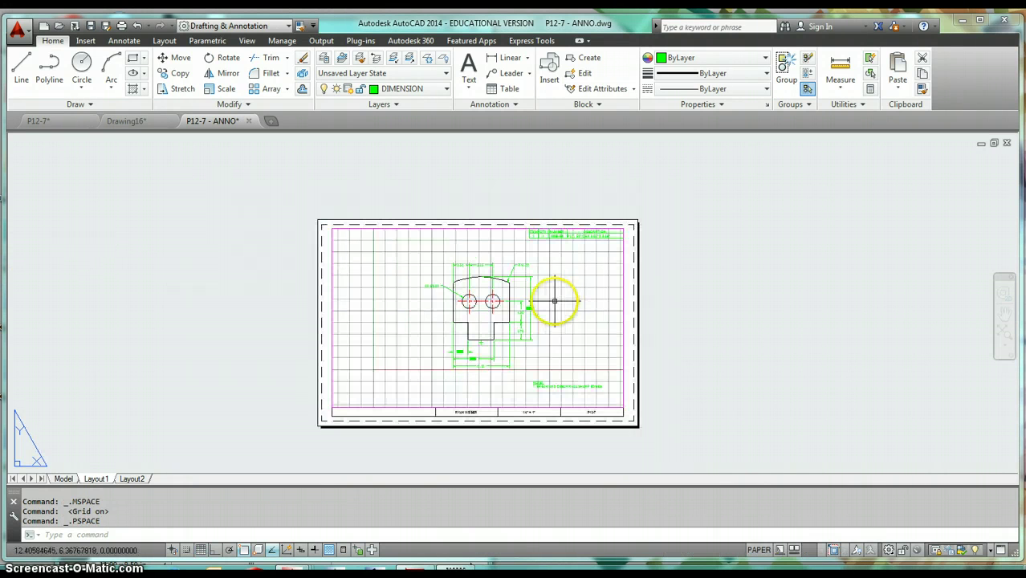
pyautogui.middleClick(733, 312)
pyautogui.middleClick(734, 312)
pyautogui.scroll(-2, 710, 312)
pyautogui.moveTo(710, 314); pyautogui.dragTo(611, 314, button='middle')
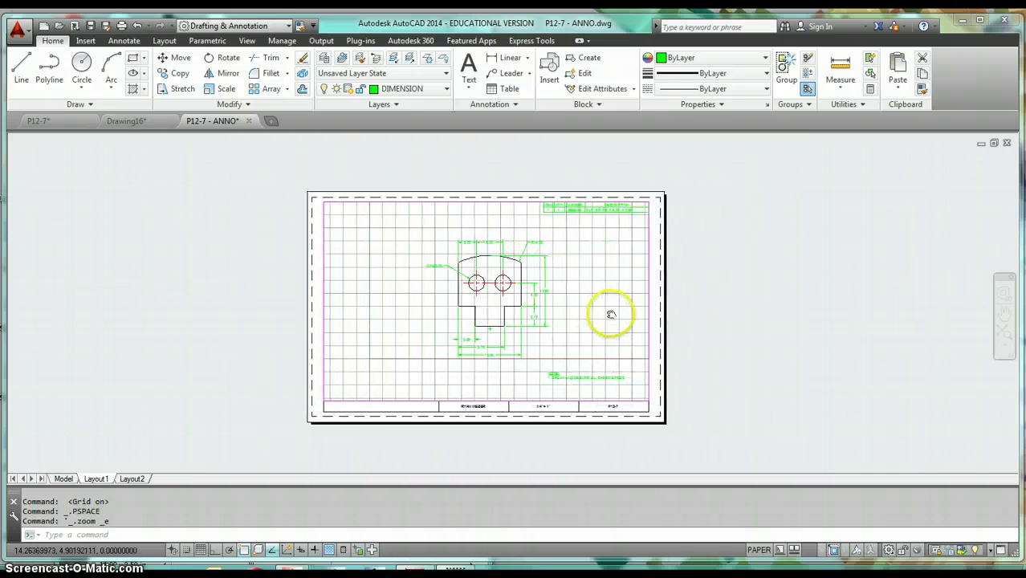
pyautogui.scroll(2, 611, 314)
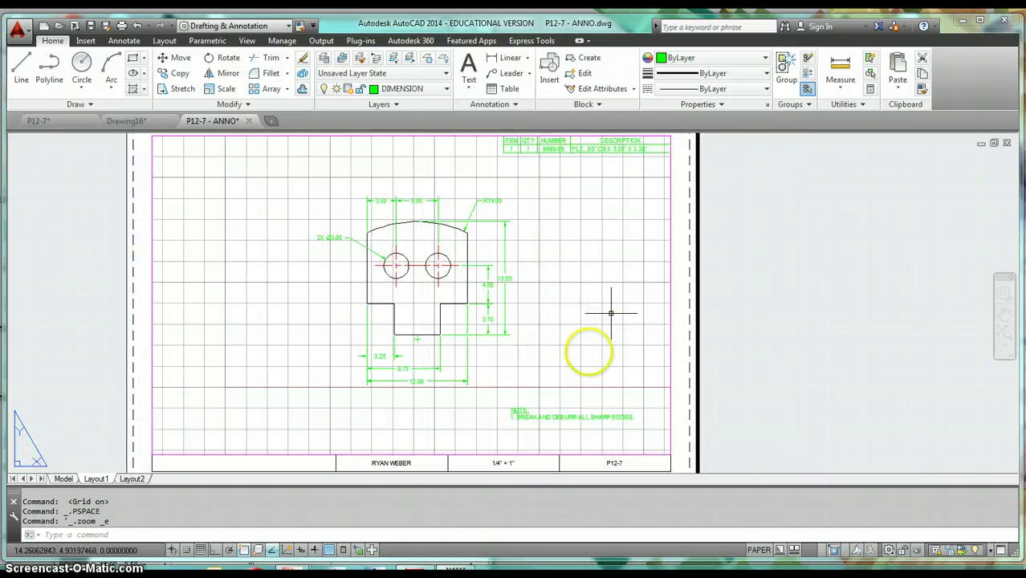
pyautogui.scroll(-2, 588, 336)
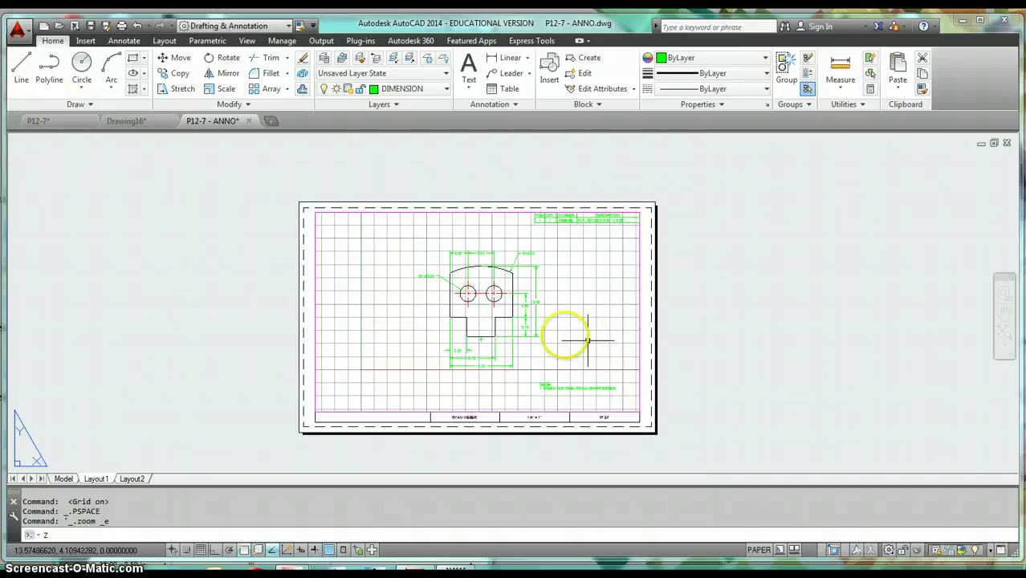